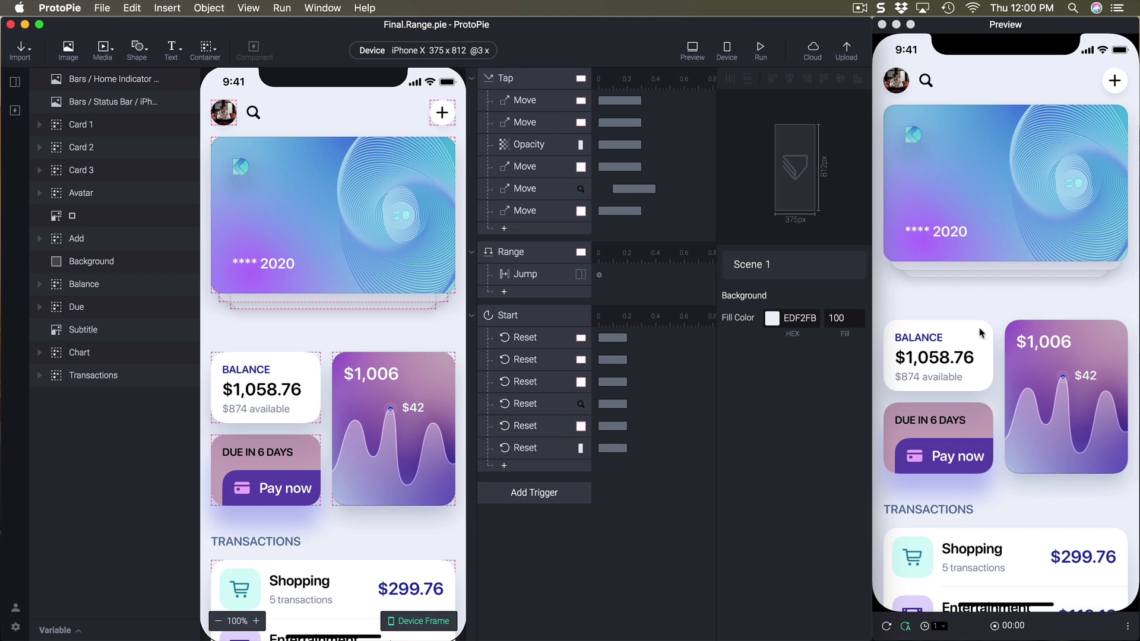
- Test the card tap in the preview and inspect Scene 1's Range trigger on Card 3 and its Jump response
left_click(970, 306)
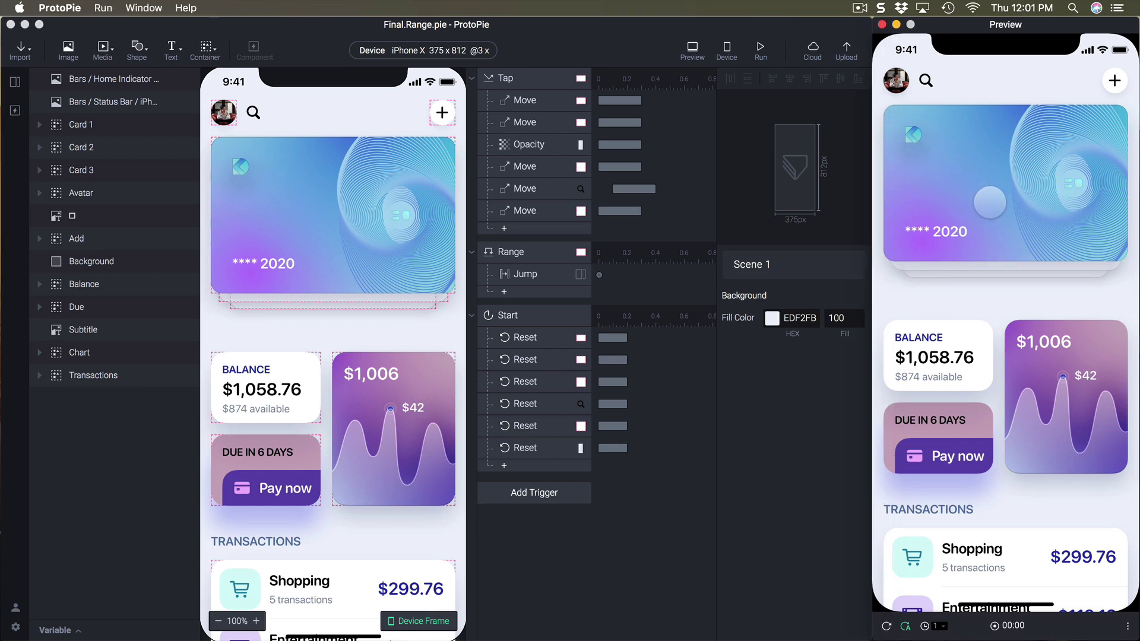
left_click(975, 213)
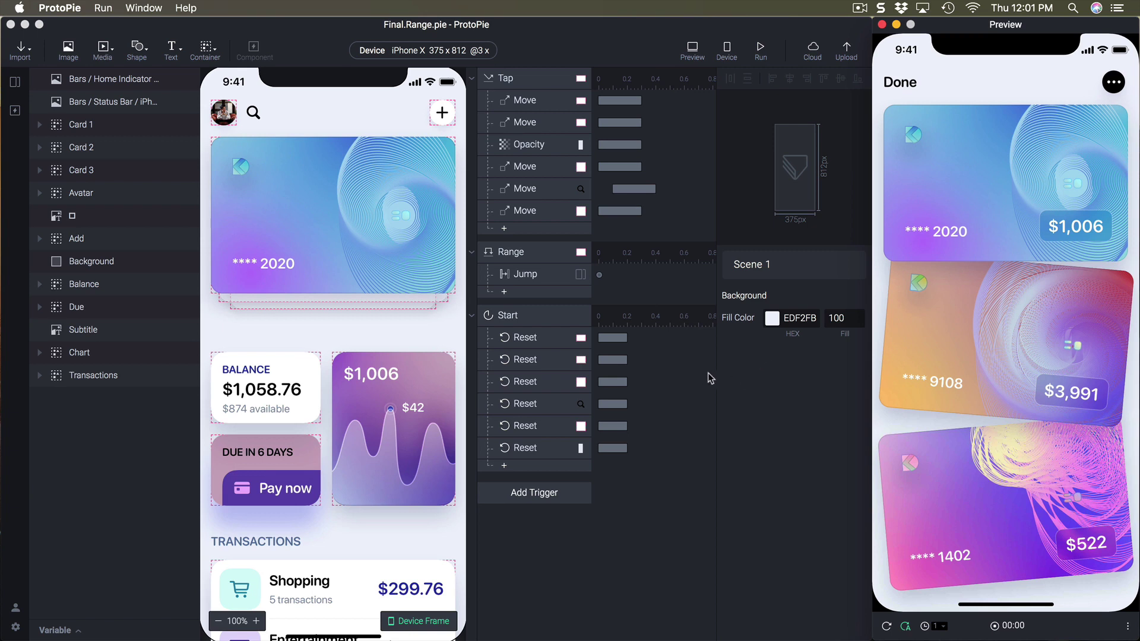
left_click(533, 255)
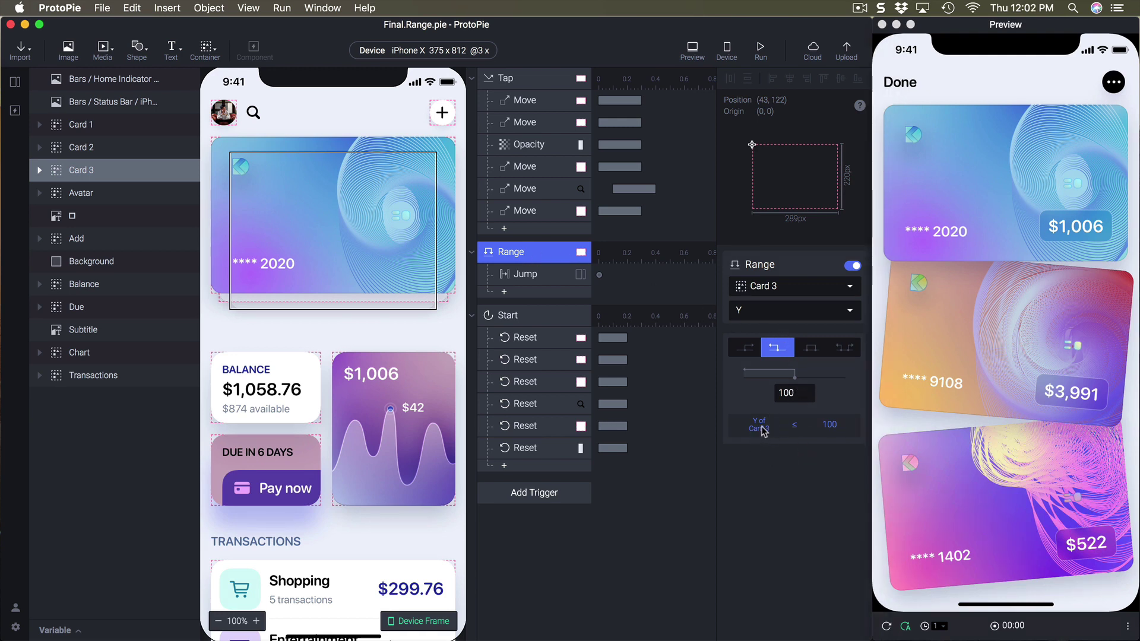
left_click(530, 275)
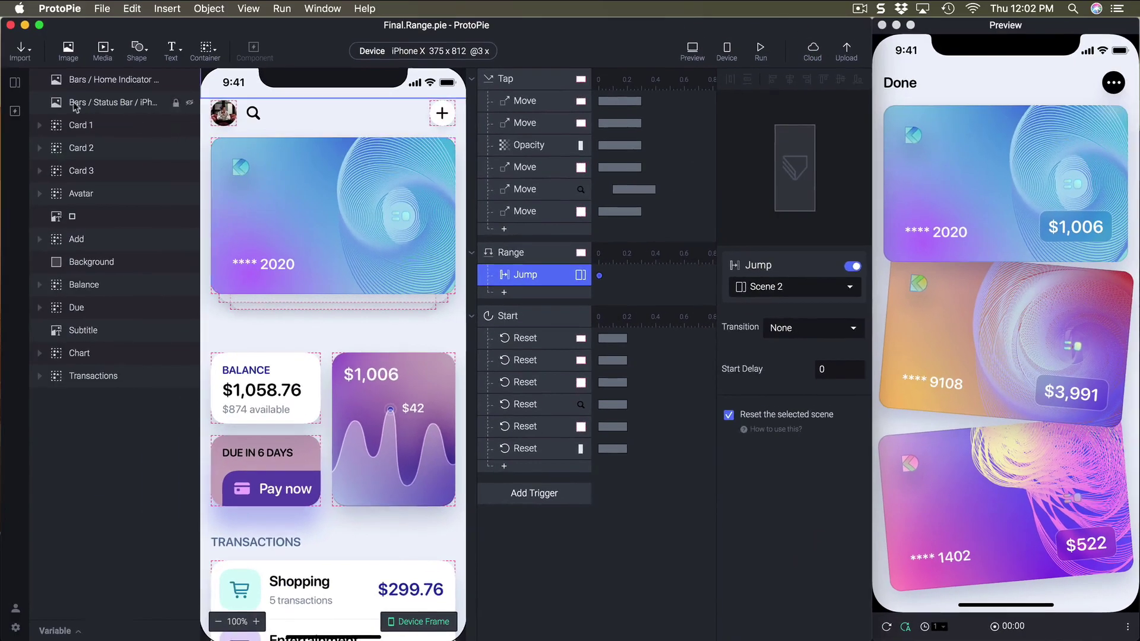
- Open Scene 2 and examine its Start, Tap and Range triggers and the Jump response
left_click(15, 82)
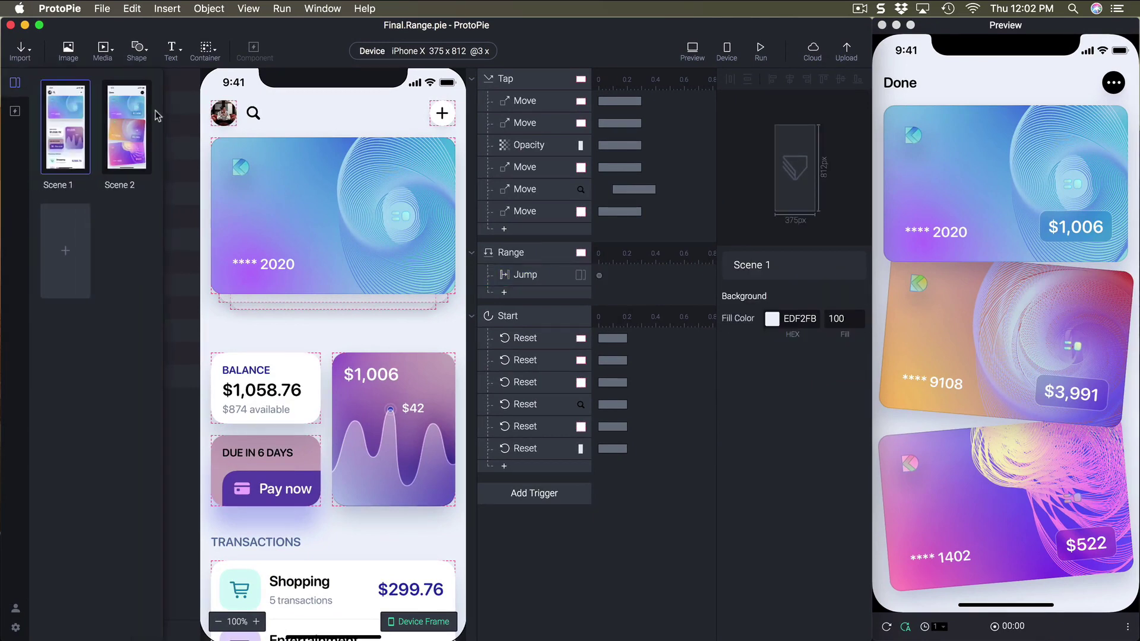
left_click(145, 122)
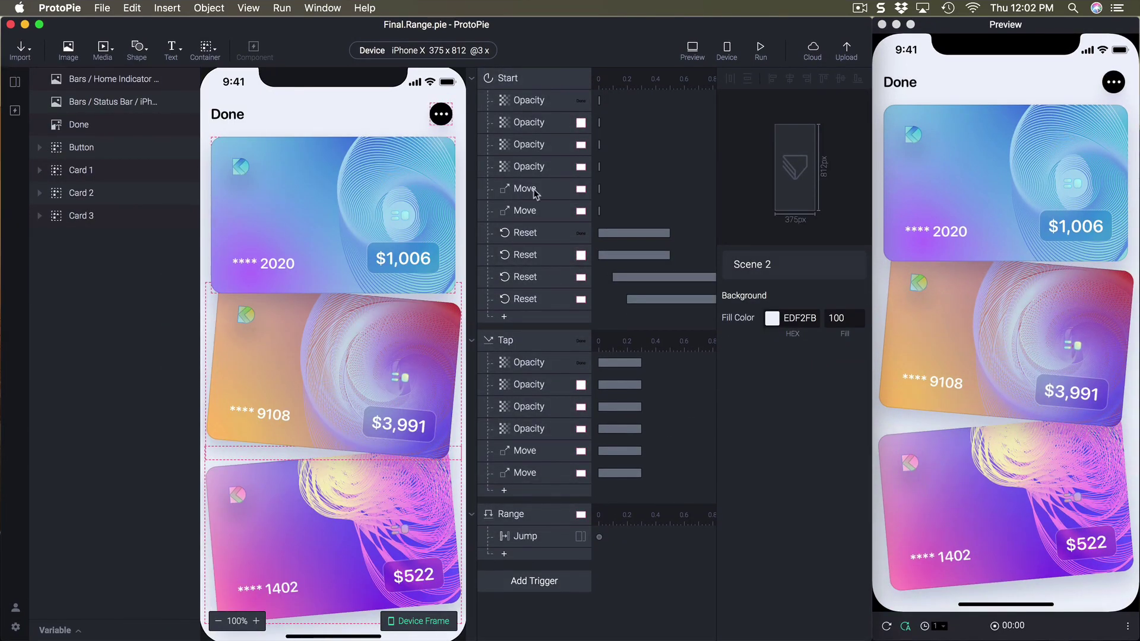
left_click(528, 80)
left_click(523, 341)
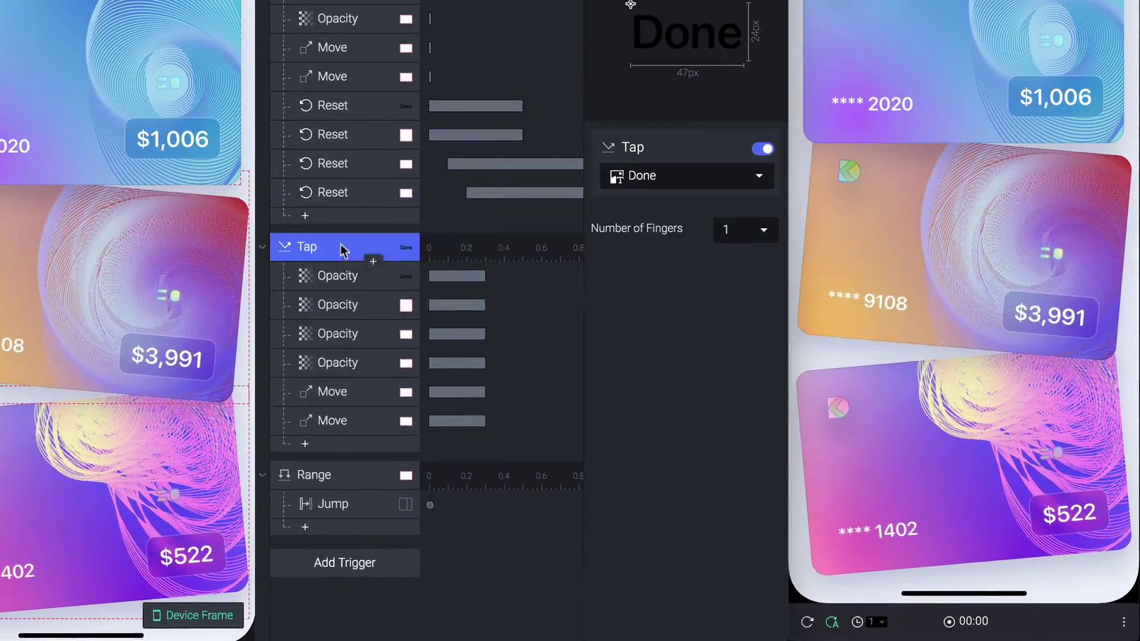
left_click(328, 479)
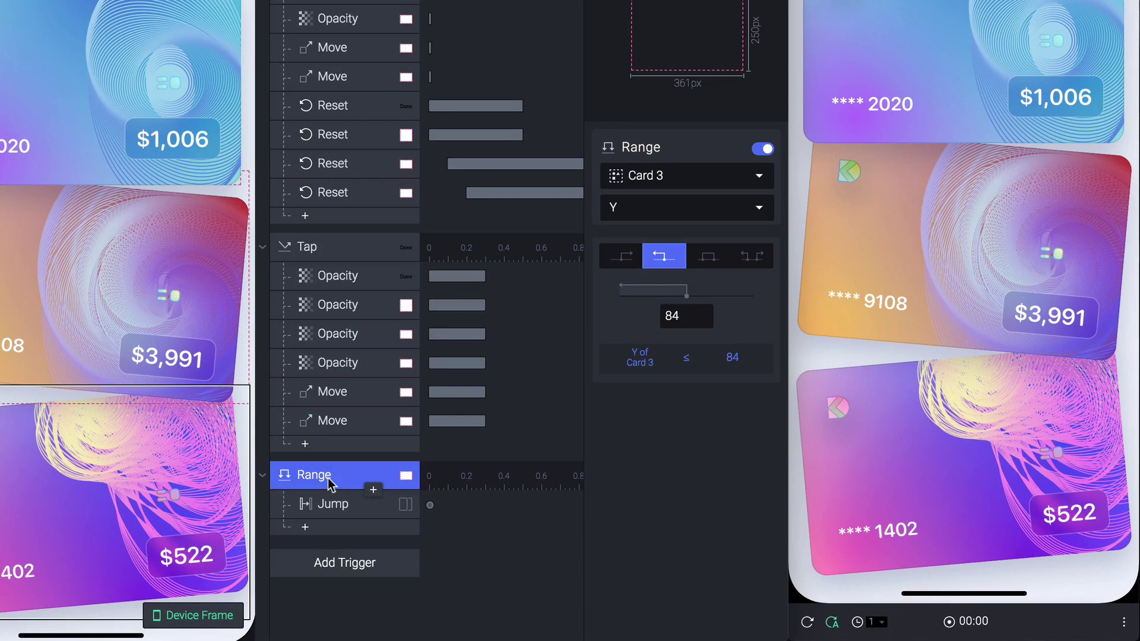
left_click(359, 502)
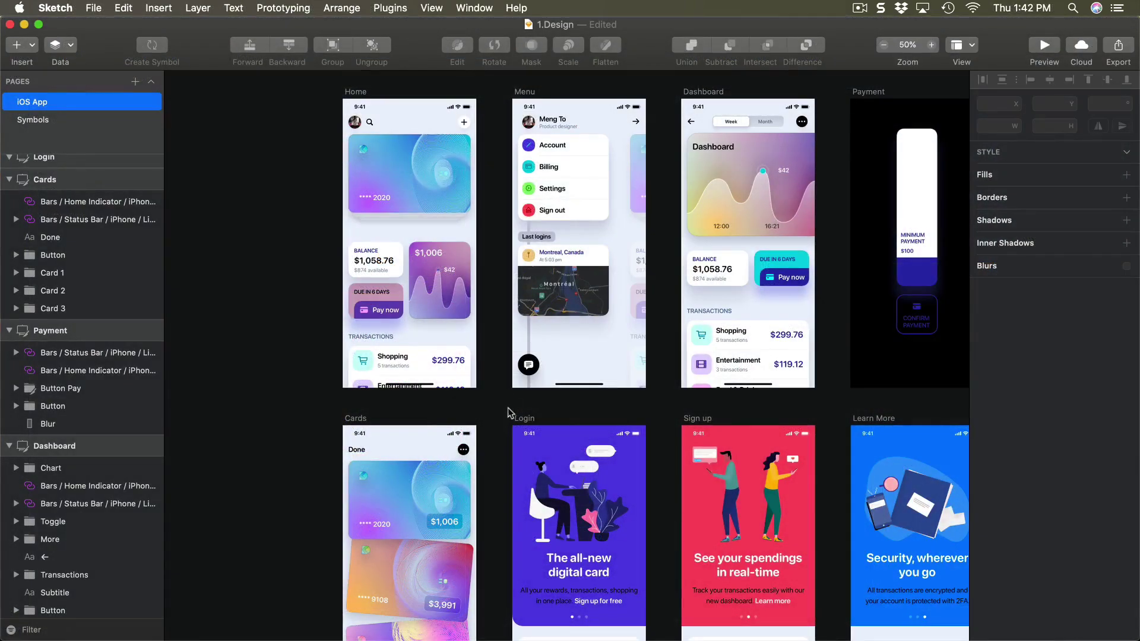
- Look at the Home and Cards artboards in the Sketch design, and hide the open application windows
left_click(356, 93)
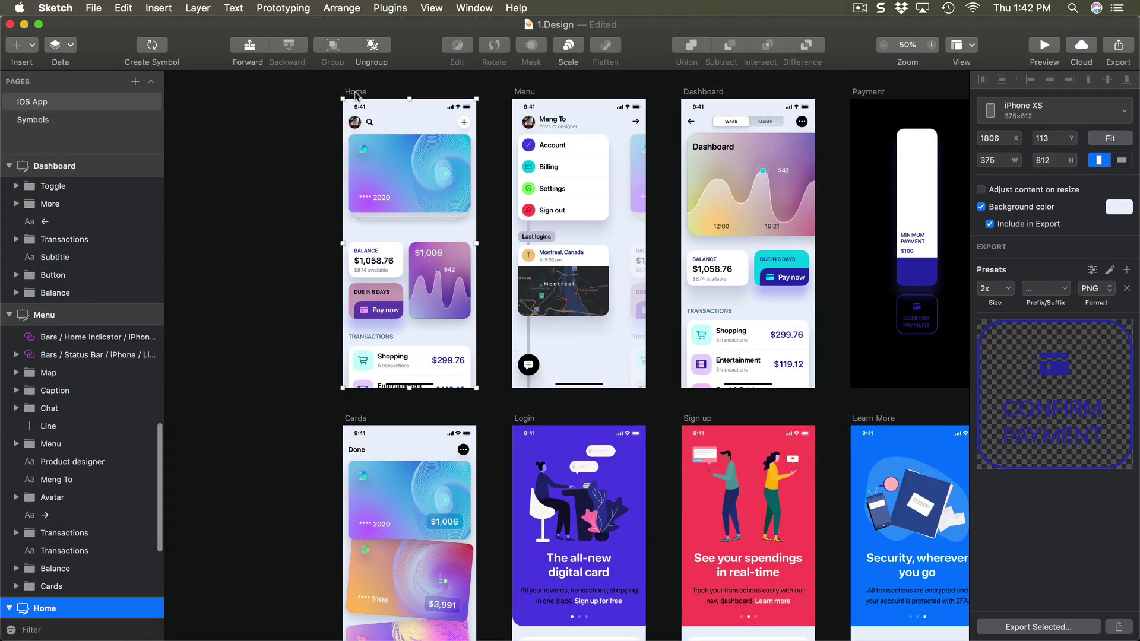
left_click(356, 419)
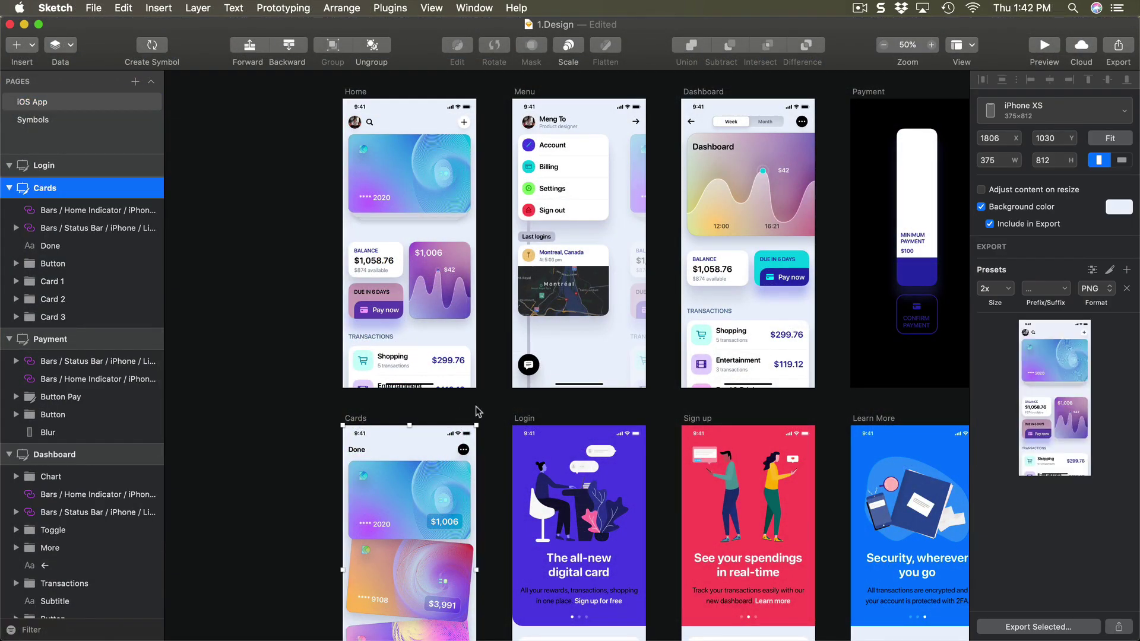
left_click(498, 413)
key("super+h")
key("super+h")
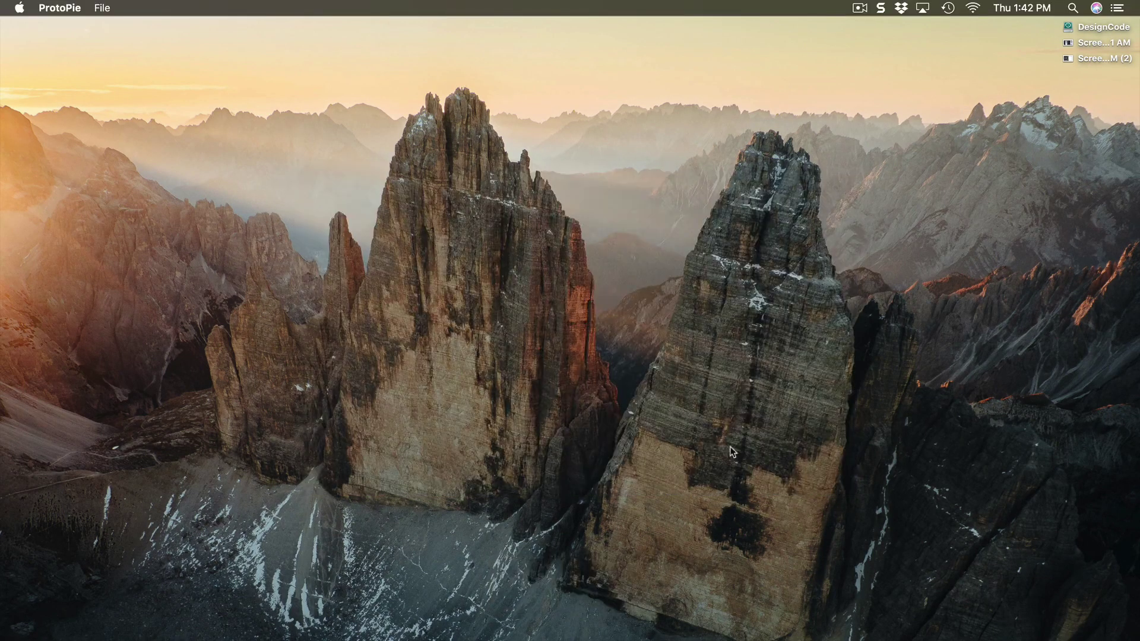
key("super+n")
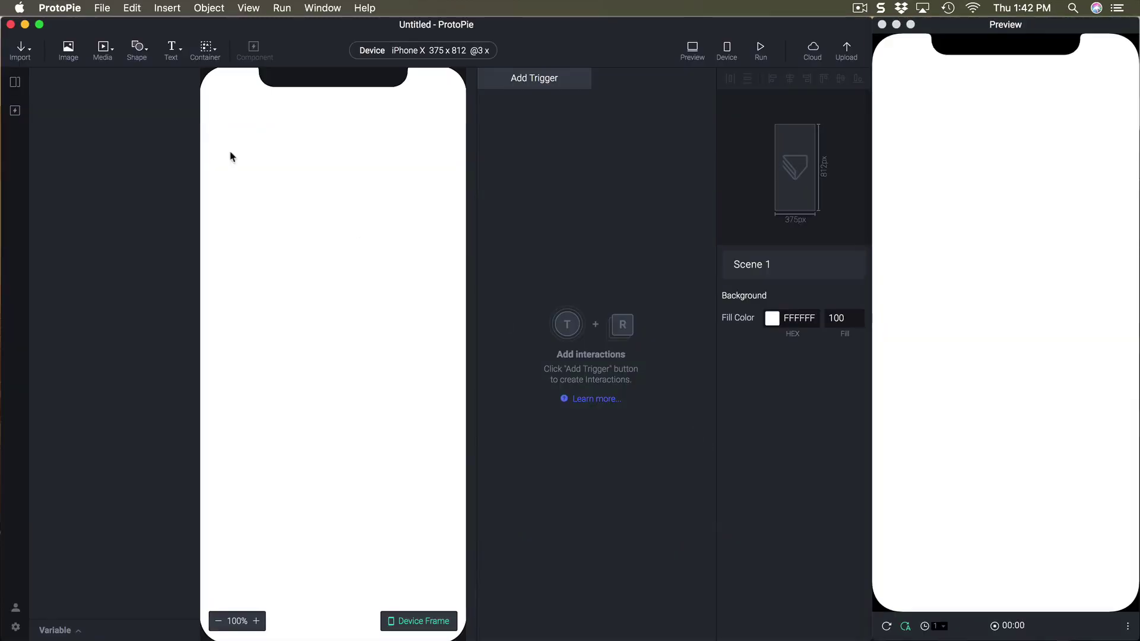
left_click(18, 52)
left_click(45, 118)
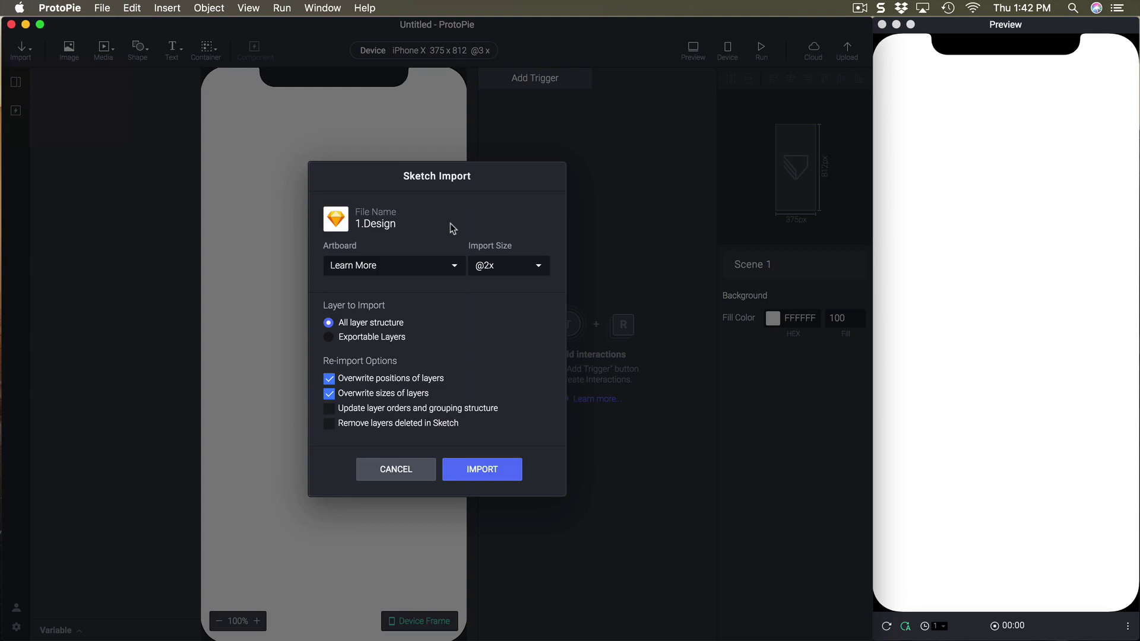
left_click(425, 270)
left_click(386, 351)
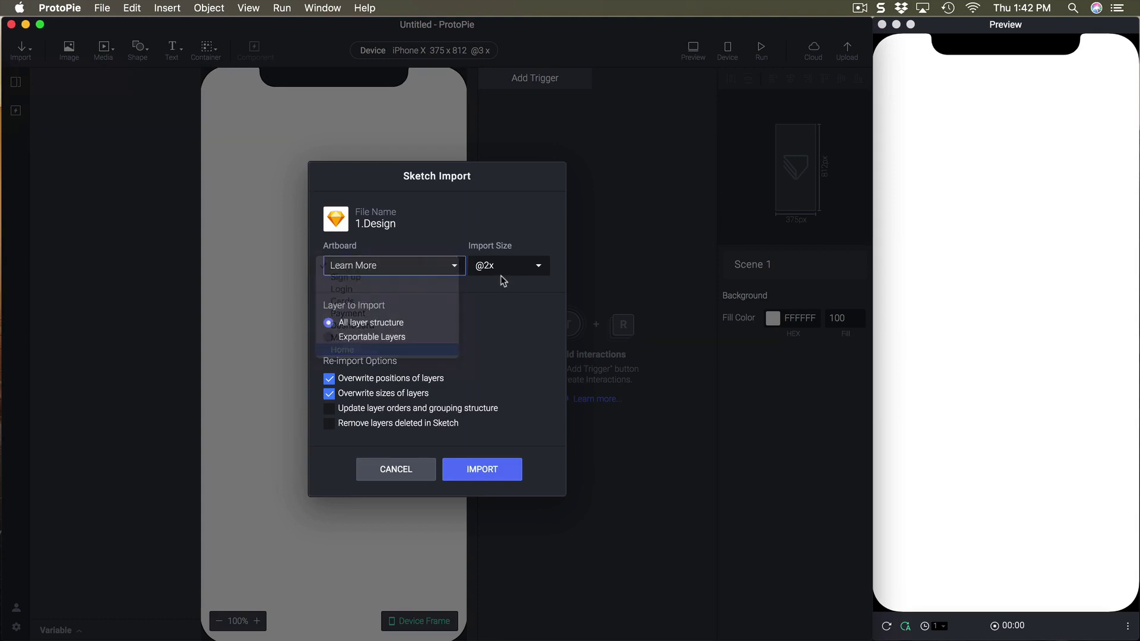
left_click(501, 272)
left_click(499, 275)
left_click(507, 472)
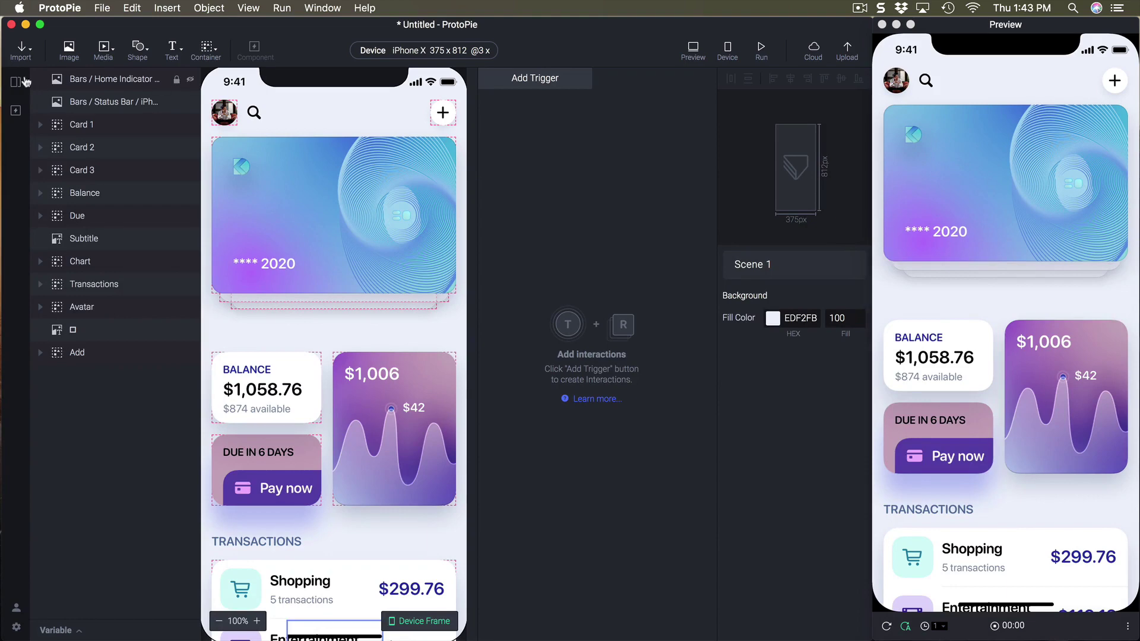
left_click(17, 82)
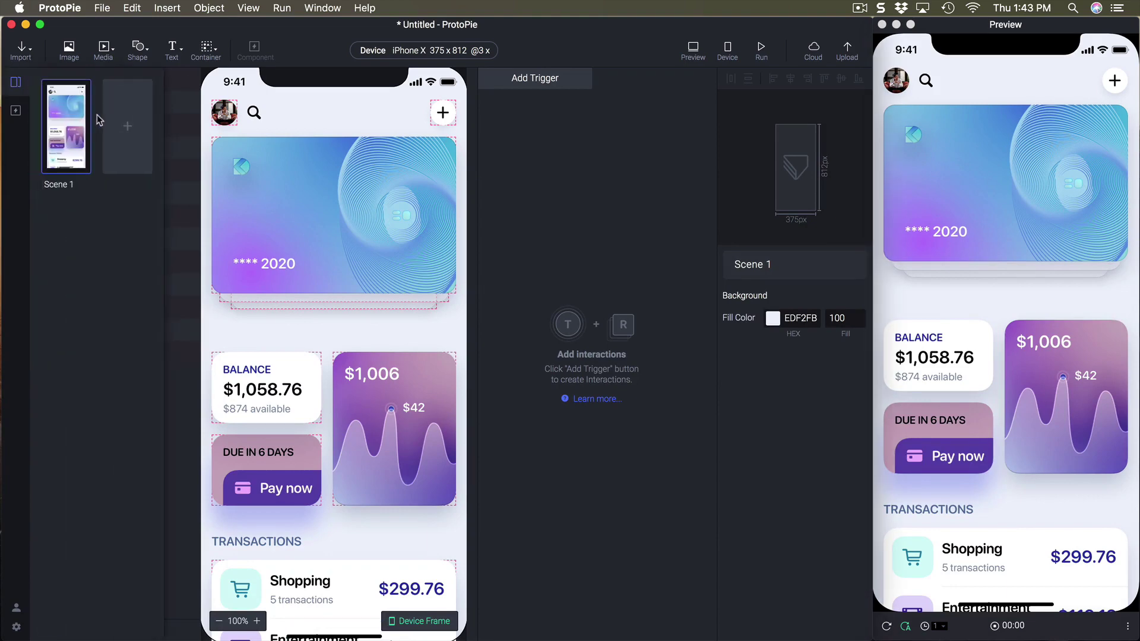
left_click(127, 121)
left_click(22, 50)
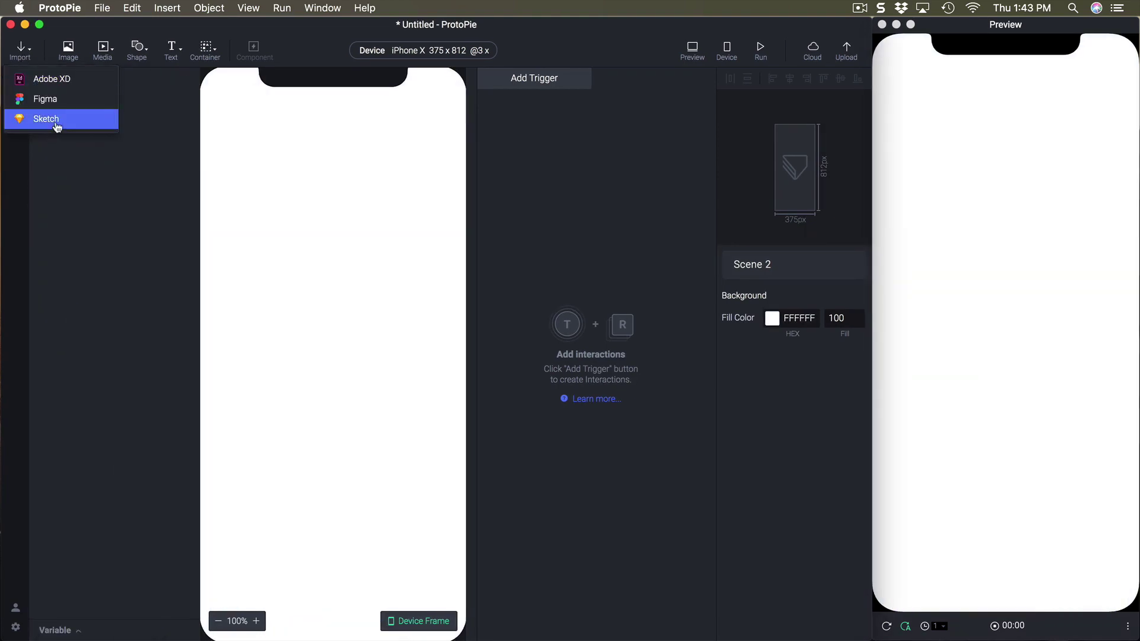
left_click(55, 119)
left_click(392, 262)
left_click(492, 266)
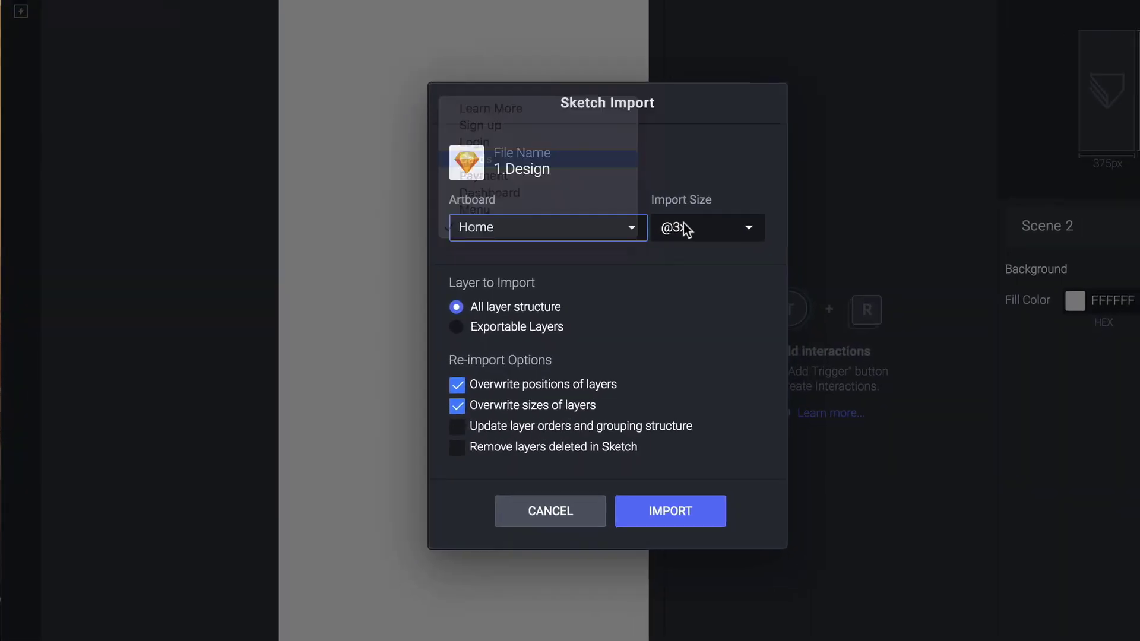
left_click(684, 514)
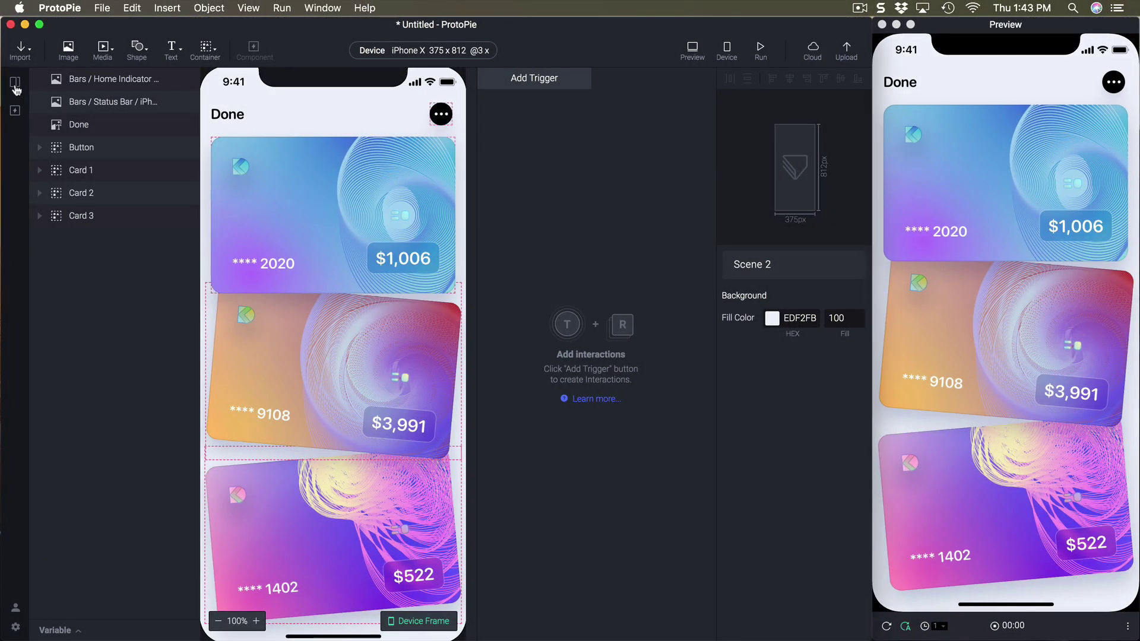
- Add a rectangle to Scene 1 and place its layer directly below Card 3
left_click(15, 82)
left_click(54, 106)
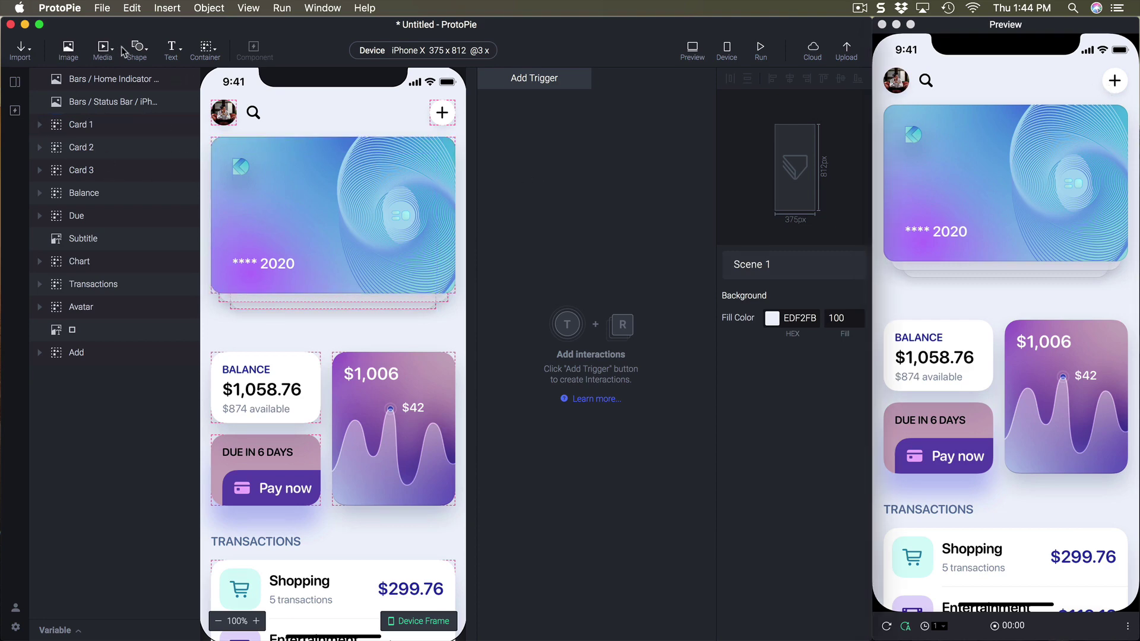
left_click(138, 47)
left_click(146, 77)
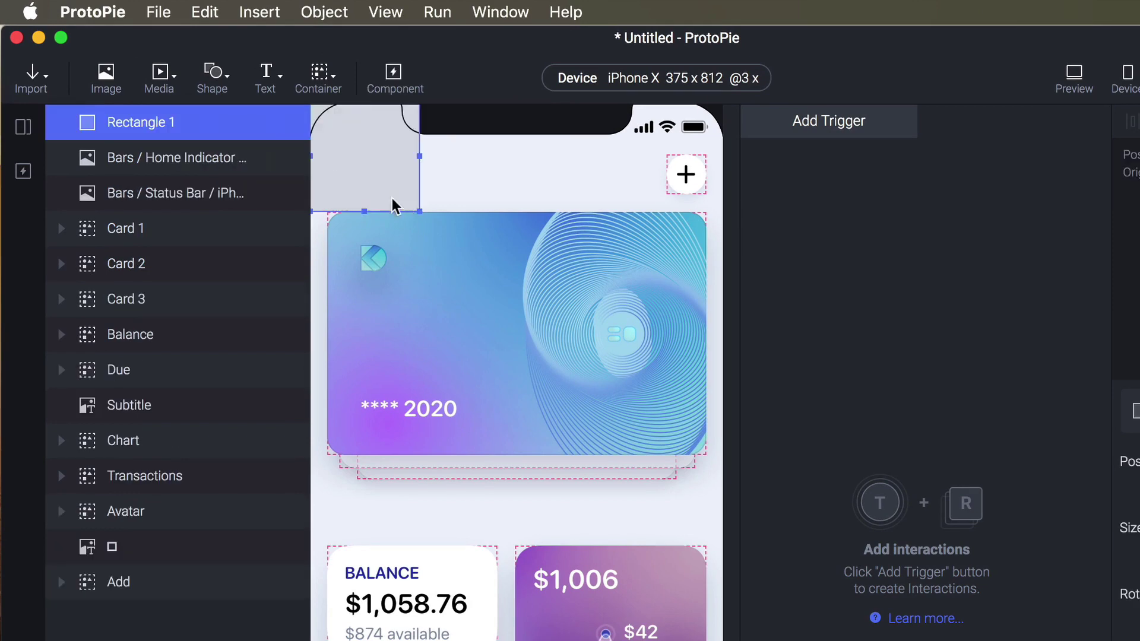
left_click_drag(168, 127, 160, 323)
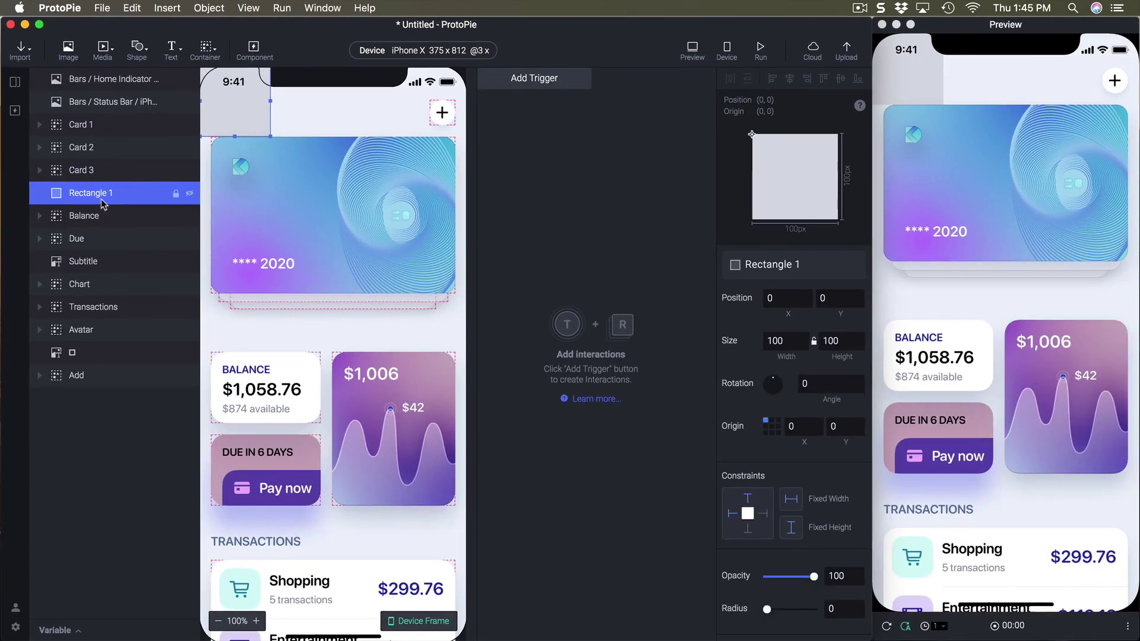
- Rename the rectangle layer as Background
double_click(119, 191)
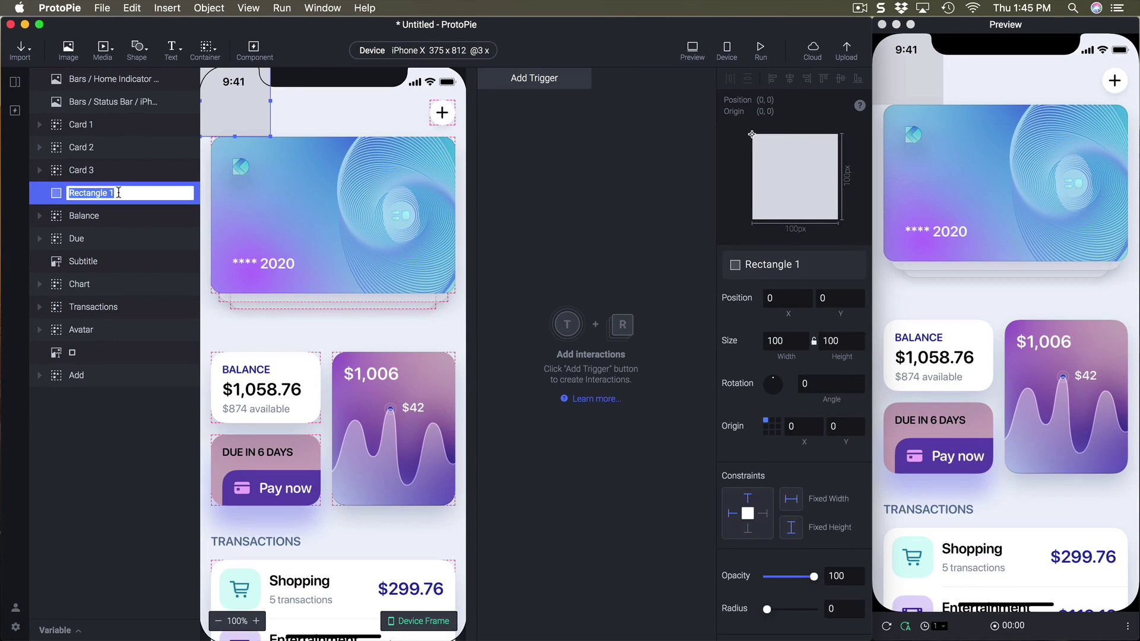
type("Background")
key("Return")
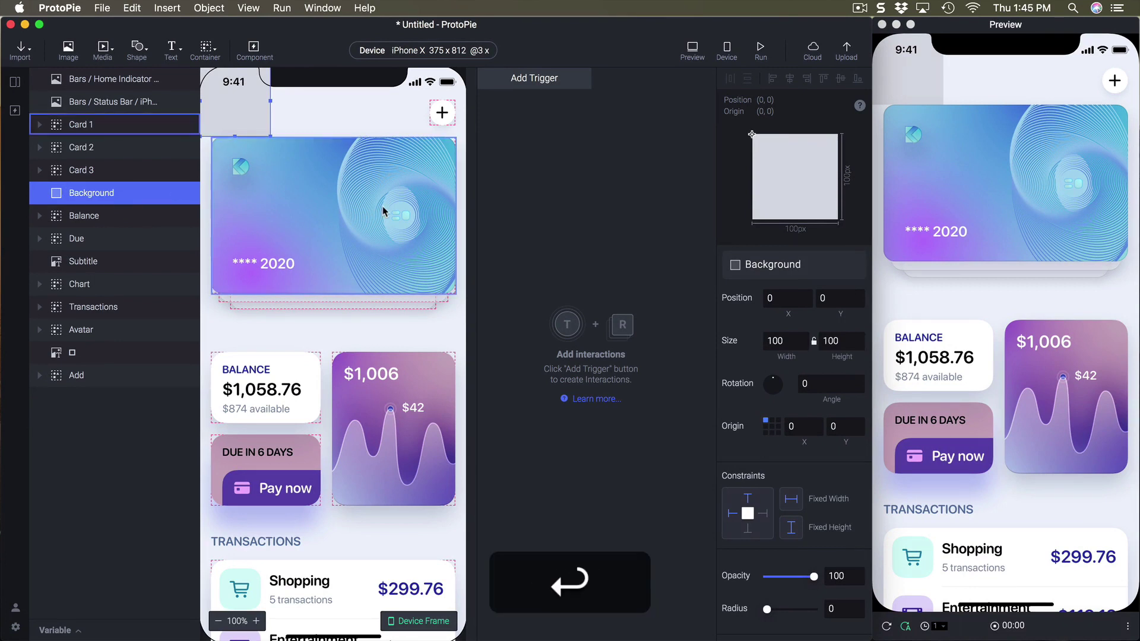
- Set the Background rectangle's width and height to 100% so it covers the whole scene
left_click(790, 340)
key("shift")
type("%")
key("Return")
left_click(854, 341)
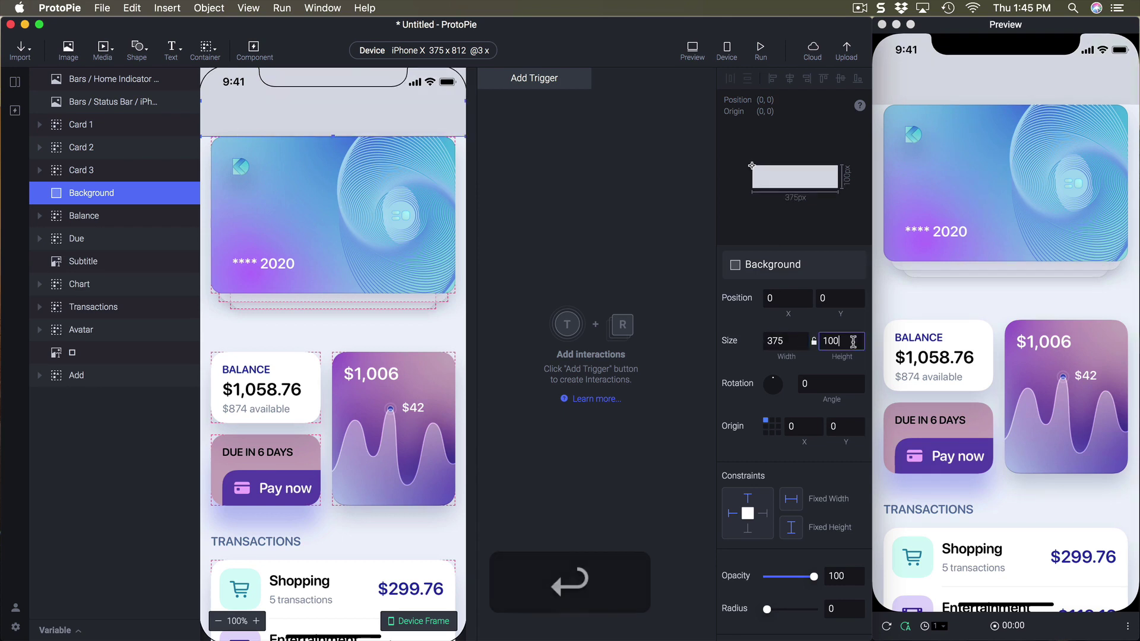
type("%")
key("Return")
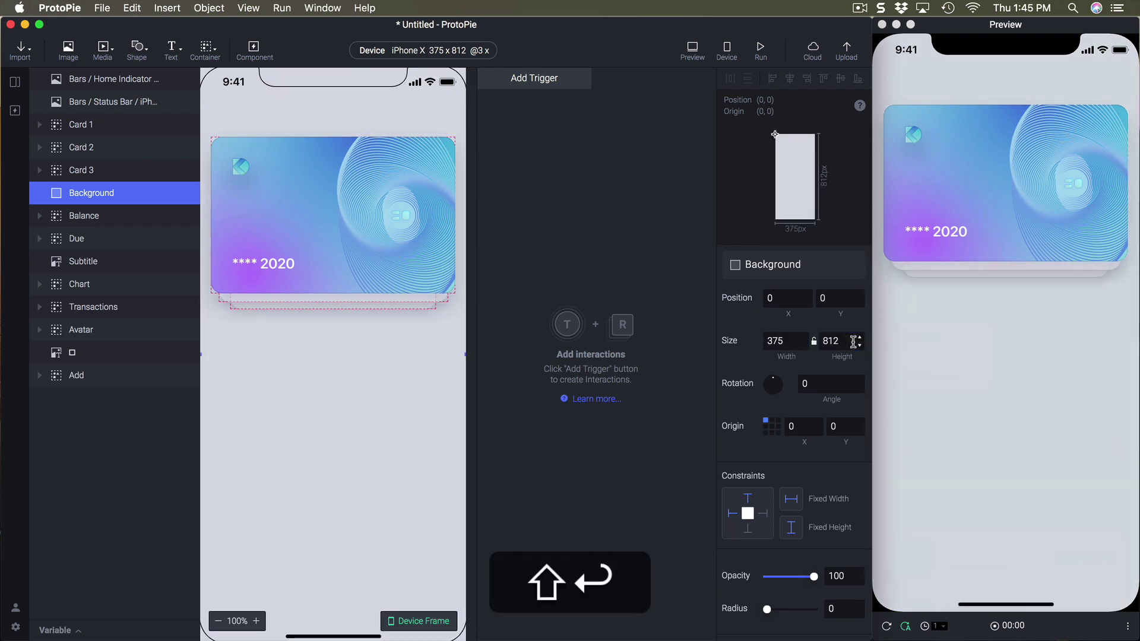
- Set the Background rectangle's fill color to E5EAF4 and its opacity to 0
scroll(760, 475, "down", 4)
left_click(782, 453)
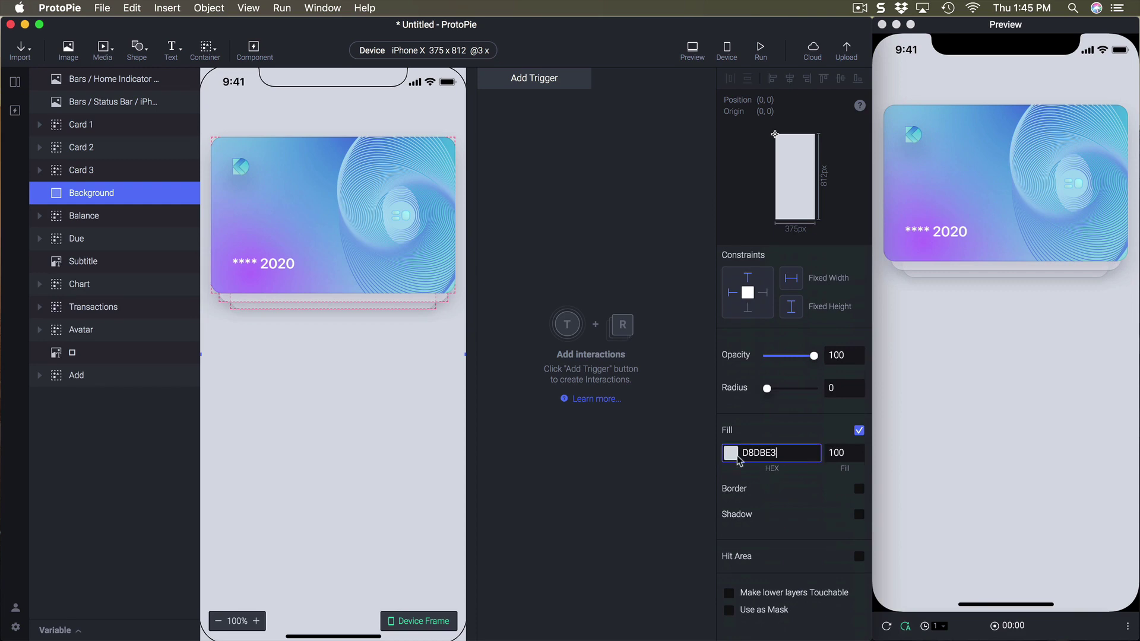
double_click(781, 453)
type("E5EAF4")
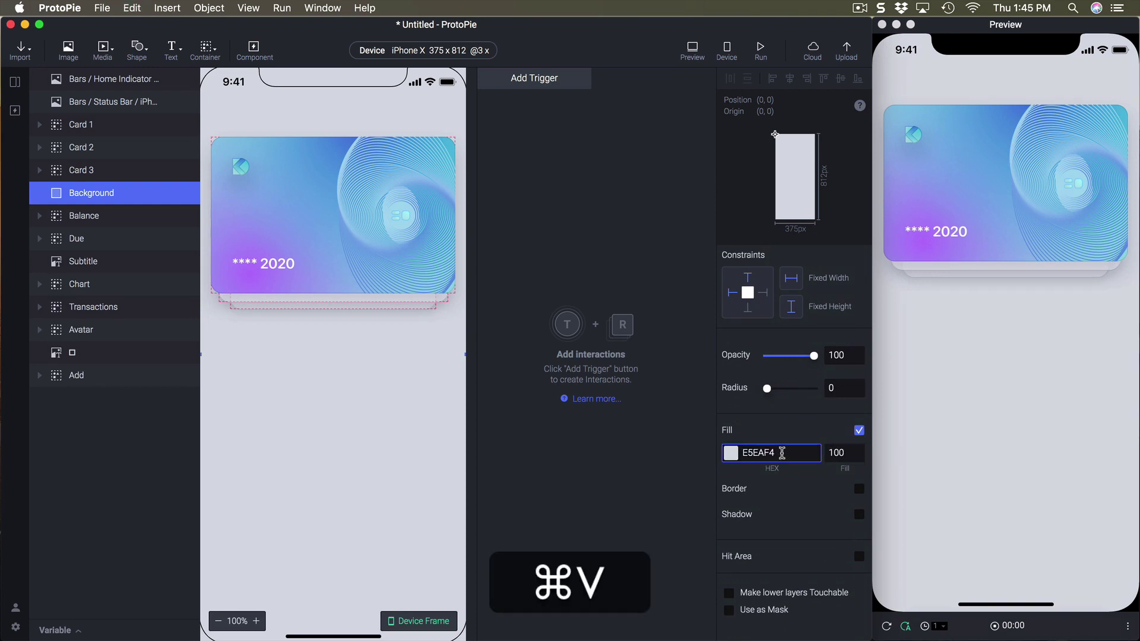
key("super+Return")
left_click_drag(813, 355, 750, 361)
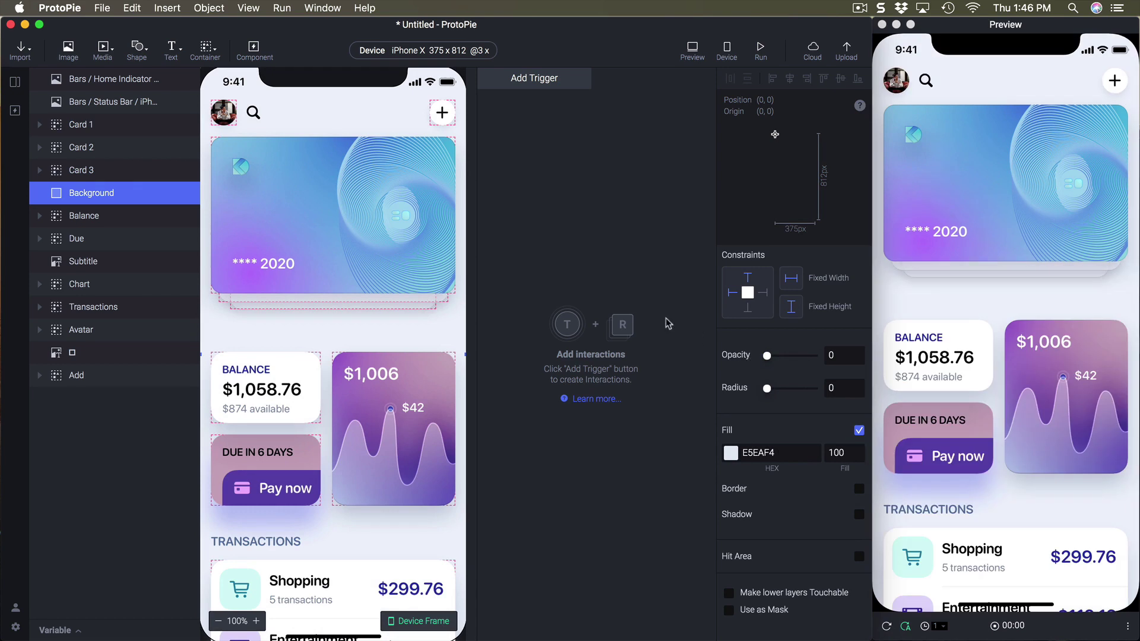
- Add a Tap trigger to the Card 1 layer
left_click(99, 126)
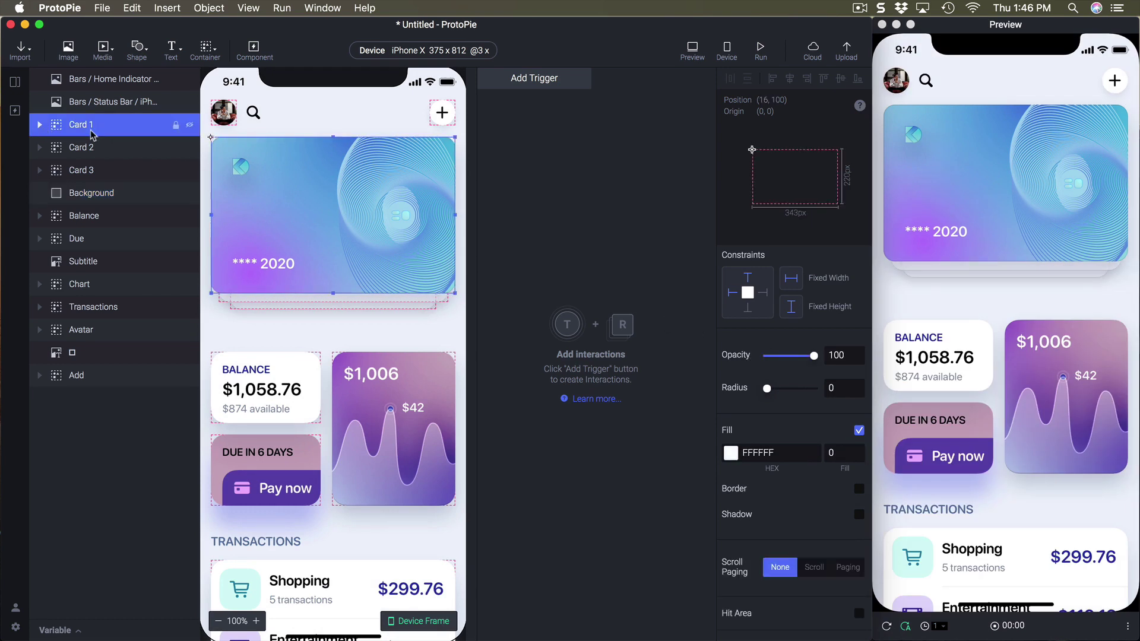
left_click(551, 83)
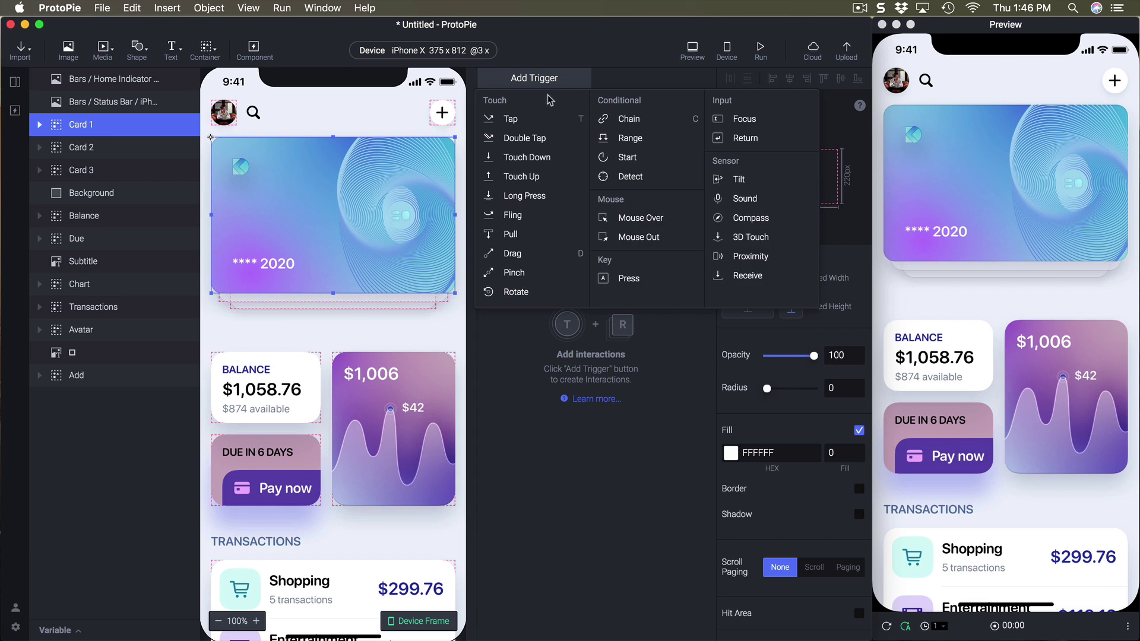
left_click(534, 119)
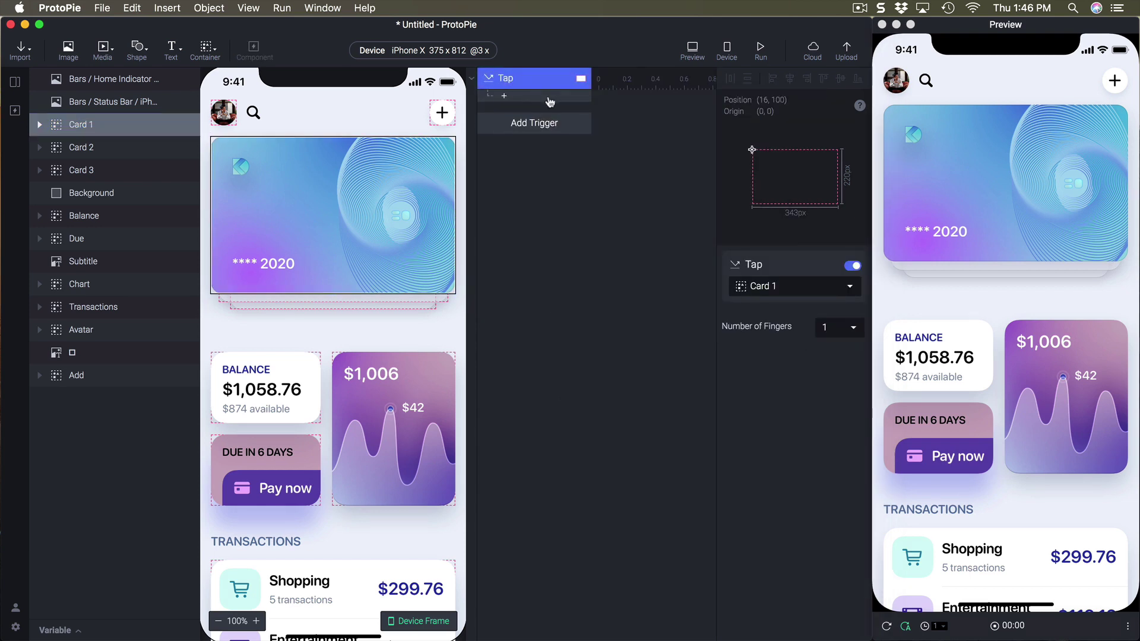
- Add a Move response for Card 2 to the Tap trigger
left_click(118, 155)
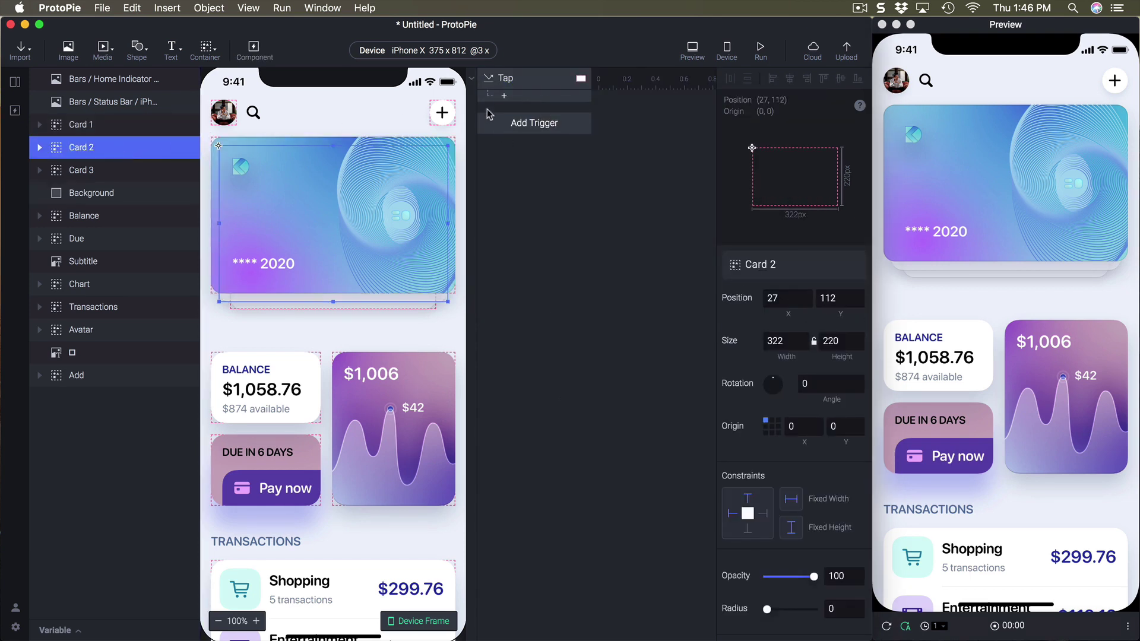
left_click(504, 95)
left_click(516, 115)
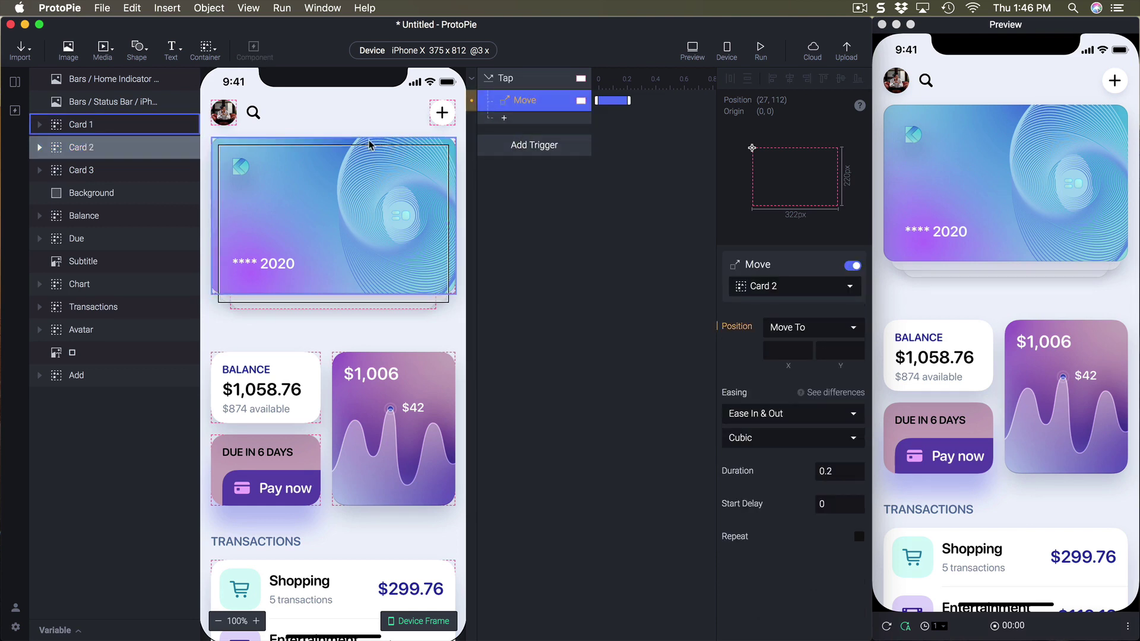
- Set Card 2's Move response to Move To with a Y position of 100
left_click(827, 334)
left_click(827, 327)
left_click(832, 352)
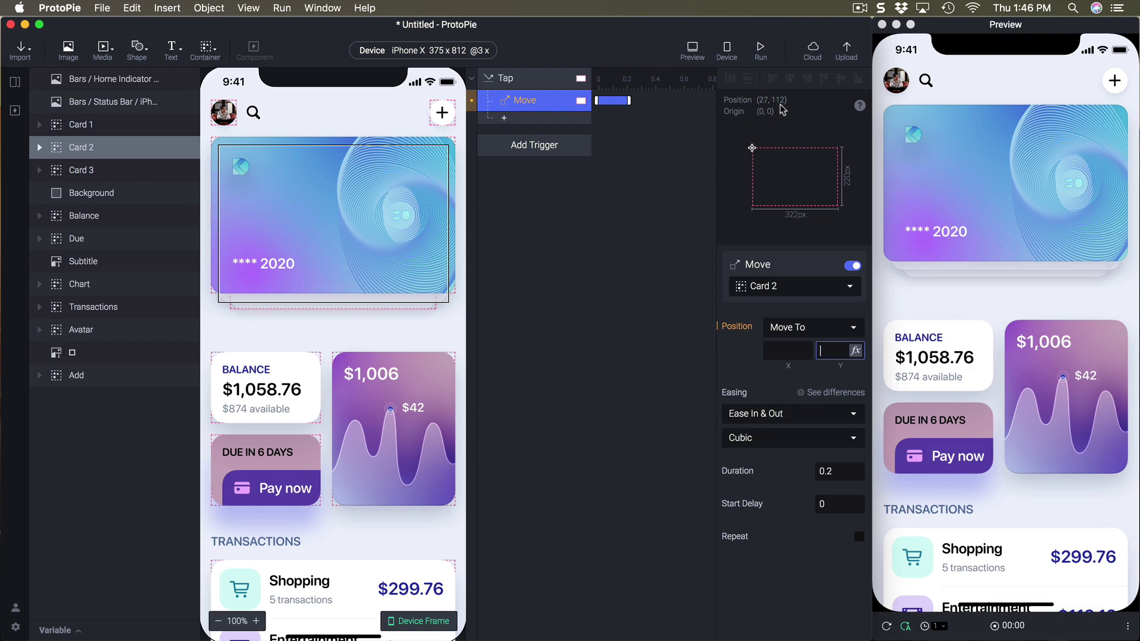
type("100")
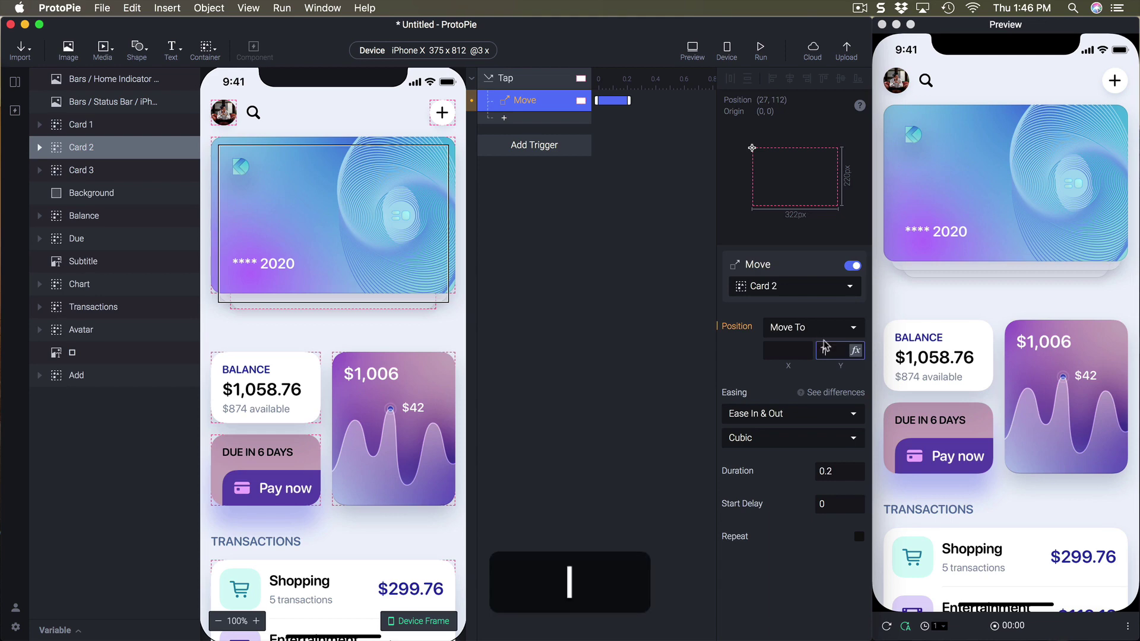
left_click(991, 222)
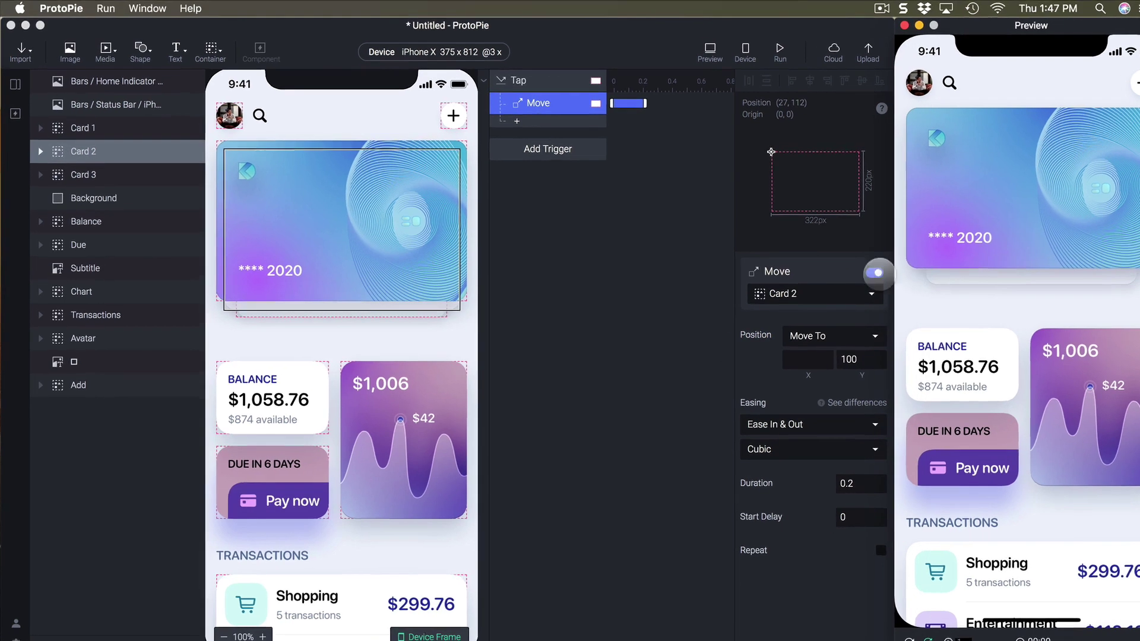
left_click(565, 259)
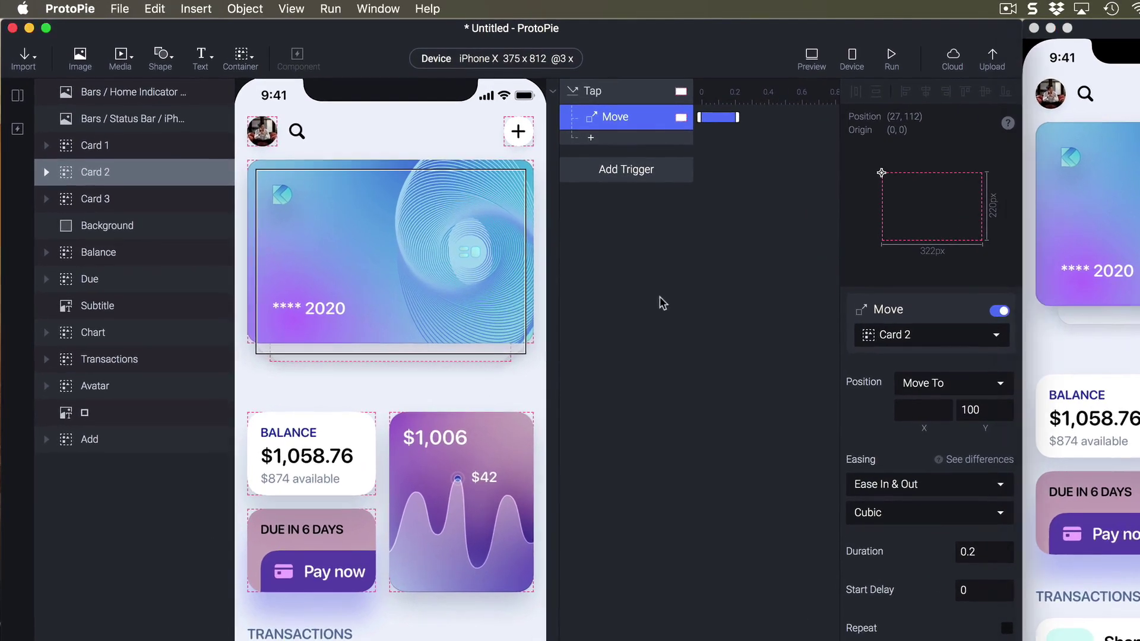
- Add a Move response for Card 3 to the Tap trigger and set its Move To Y position to 100
left_click(123, 202)
left_click(606, 140)
left_click(603, 161)
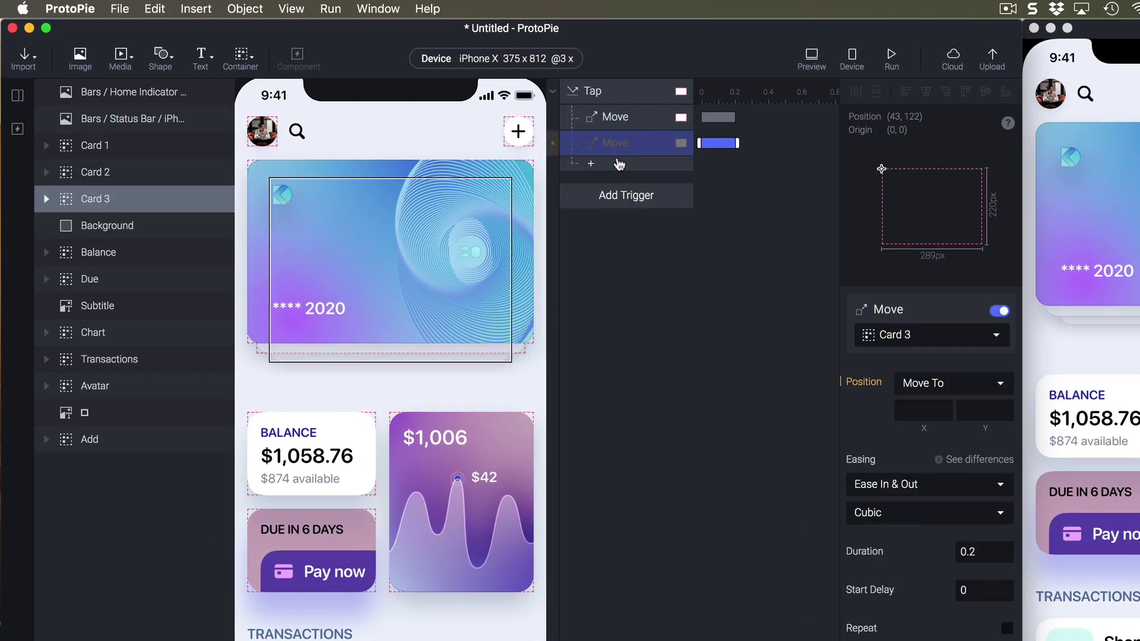
left_click(977, 410)
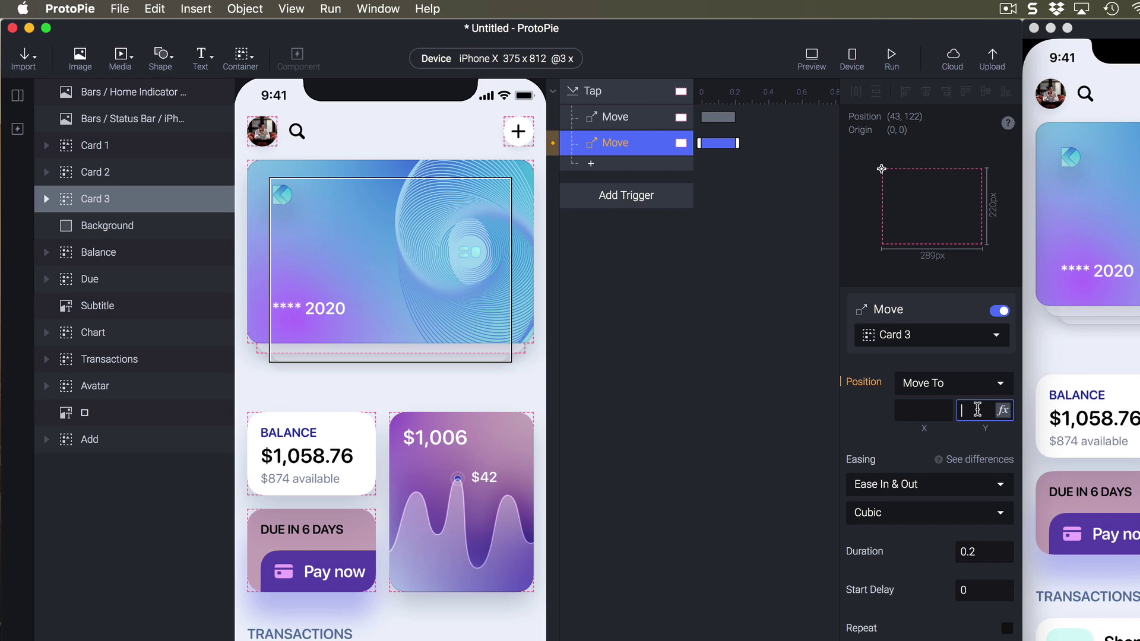
type("100")
key("Return")
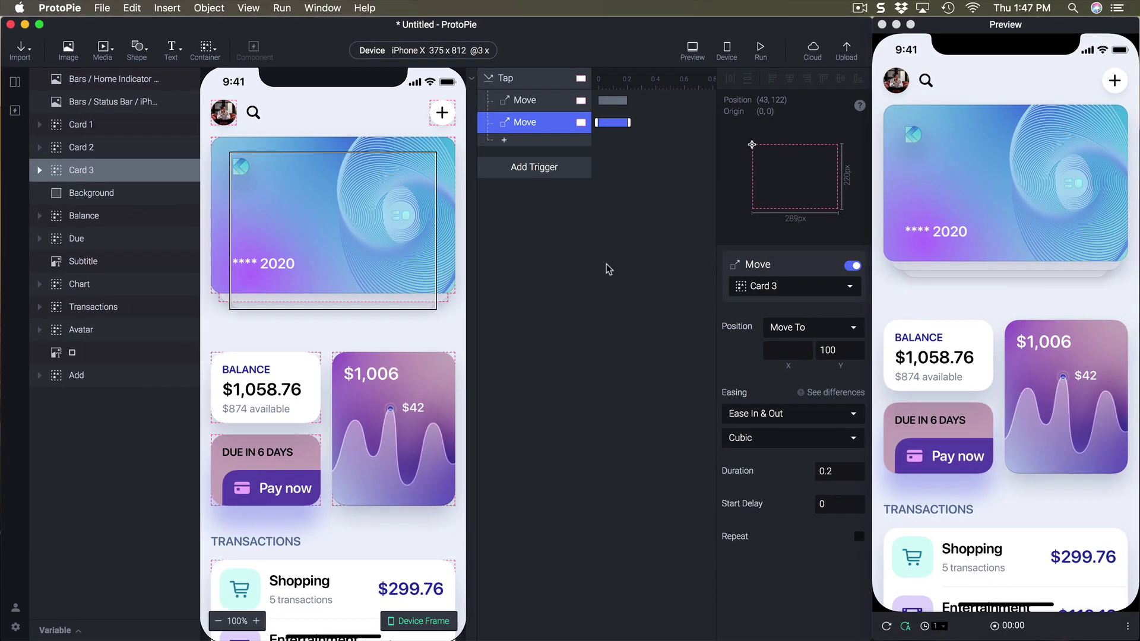
- Add an Opacity response for the Background layer to the Tap trigger and set its opacity to 100
left_click(122, 191)
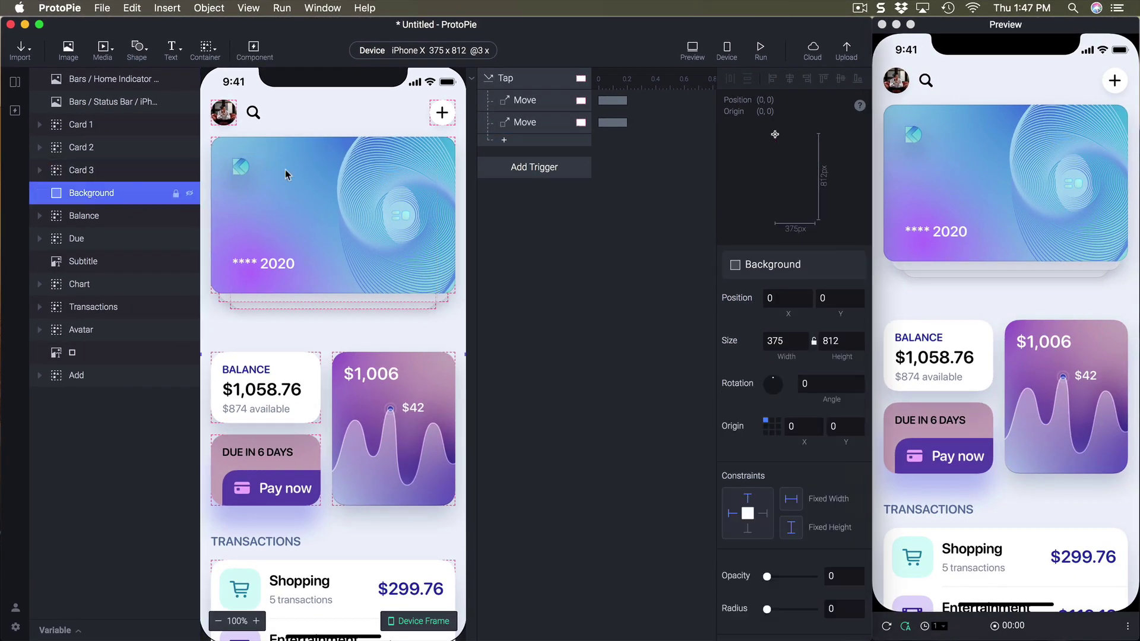
left_click(523, 142)
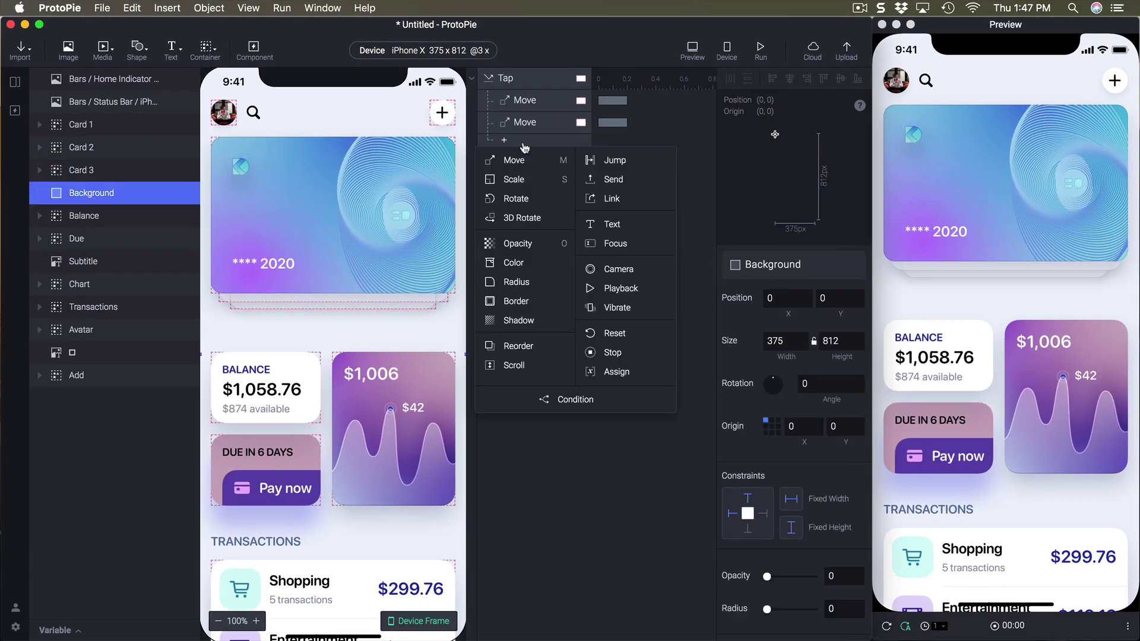
left_click(533, 245)
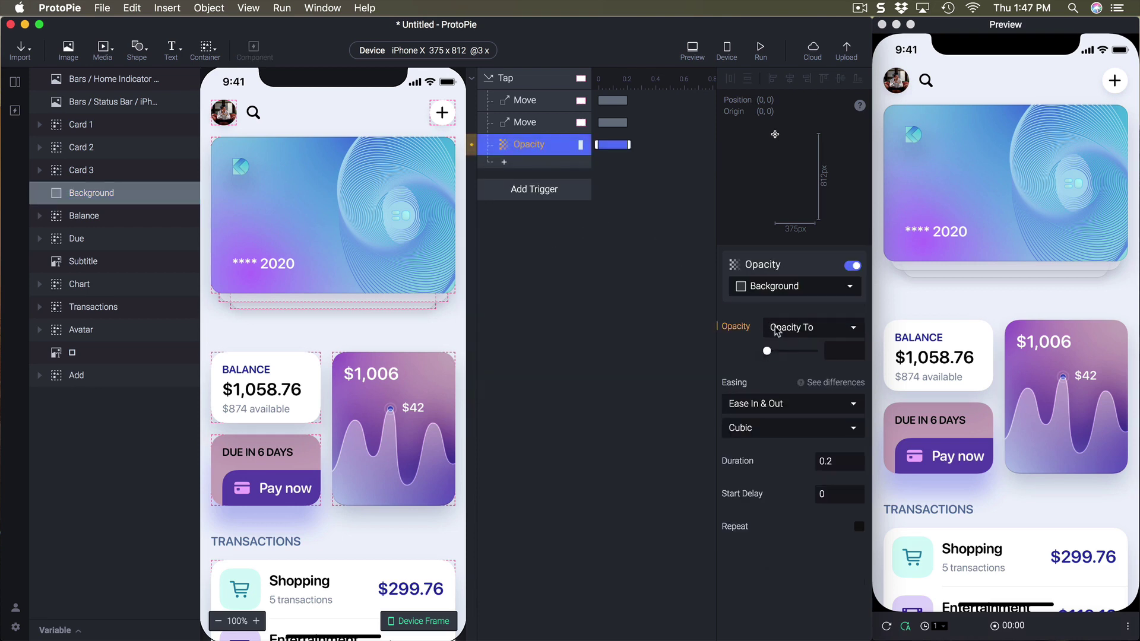
left_click(767, 352)
left_click_drag(767, 351, 815, 351)
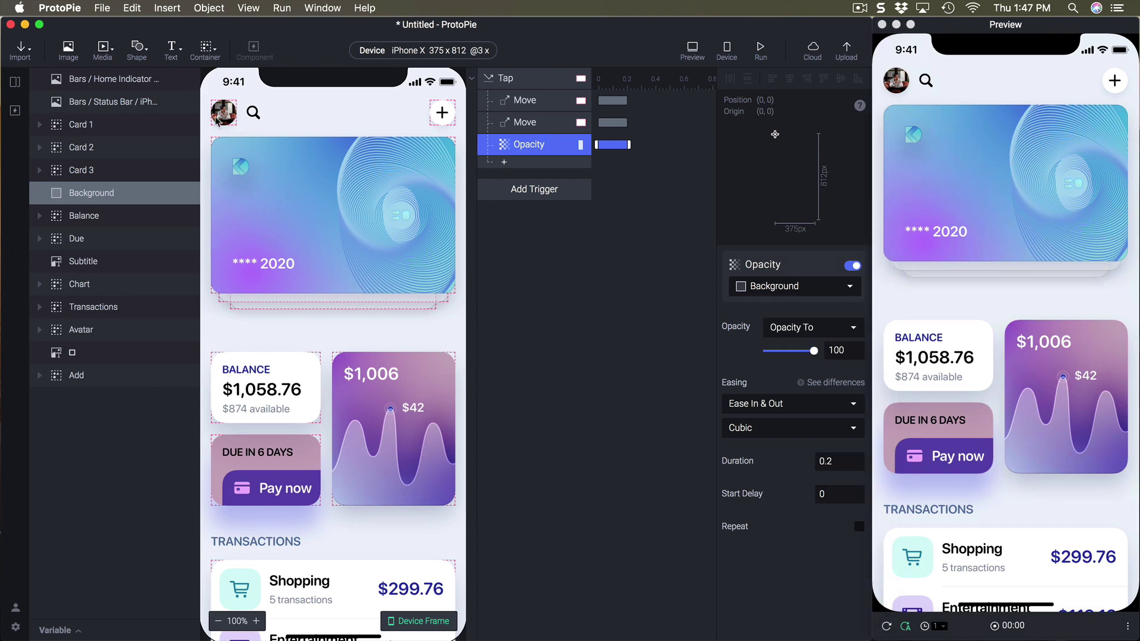
- Add a Move response for the Avatar layer to the Tap trigger, using Move By with X at -100
left_click(112, 330)
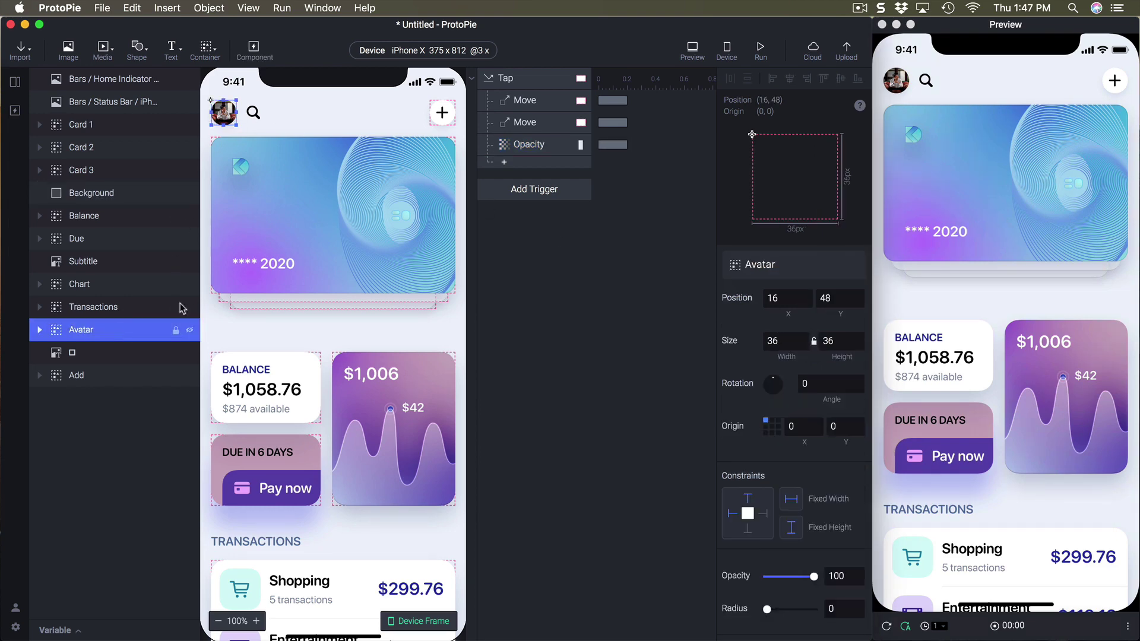
left_click(504, 162)
left_click(519, 181)
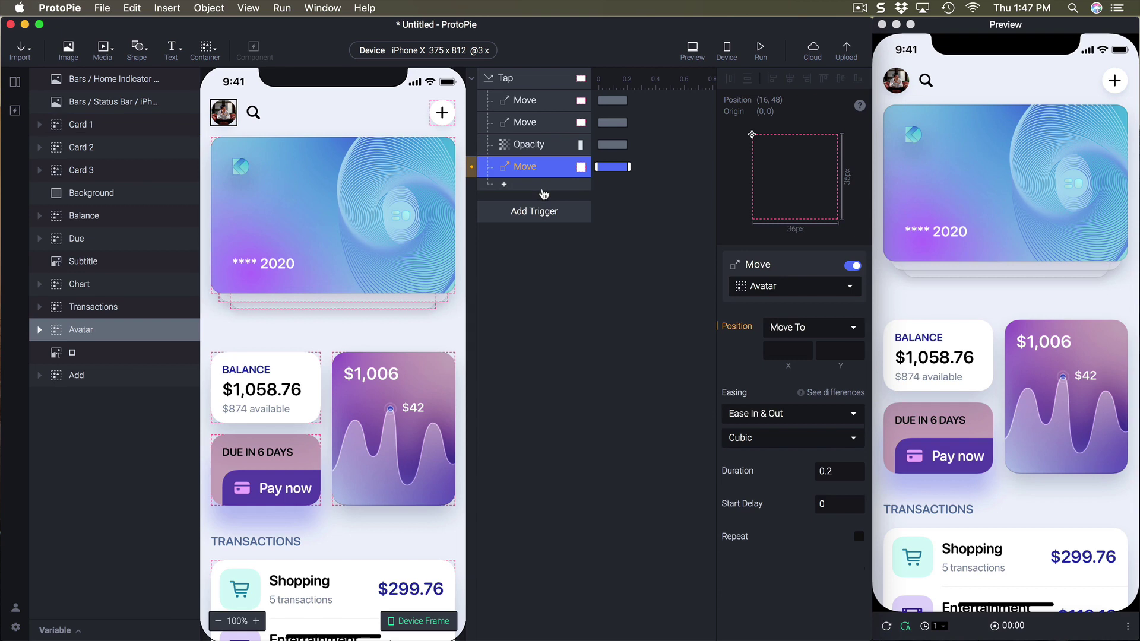
left_click(792, 327)
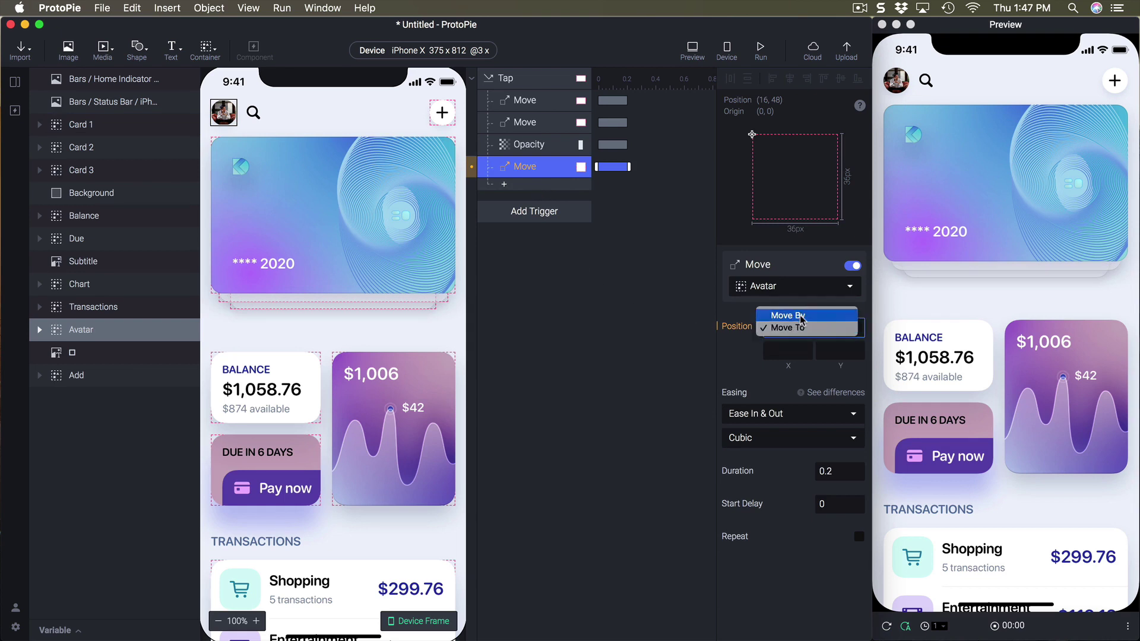
left_click(801, 317)
left_click(784, 350)
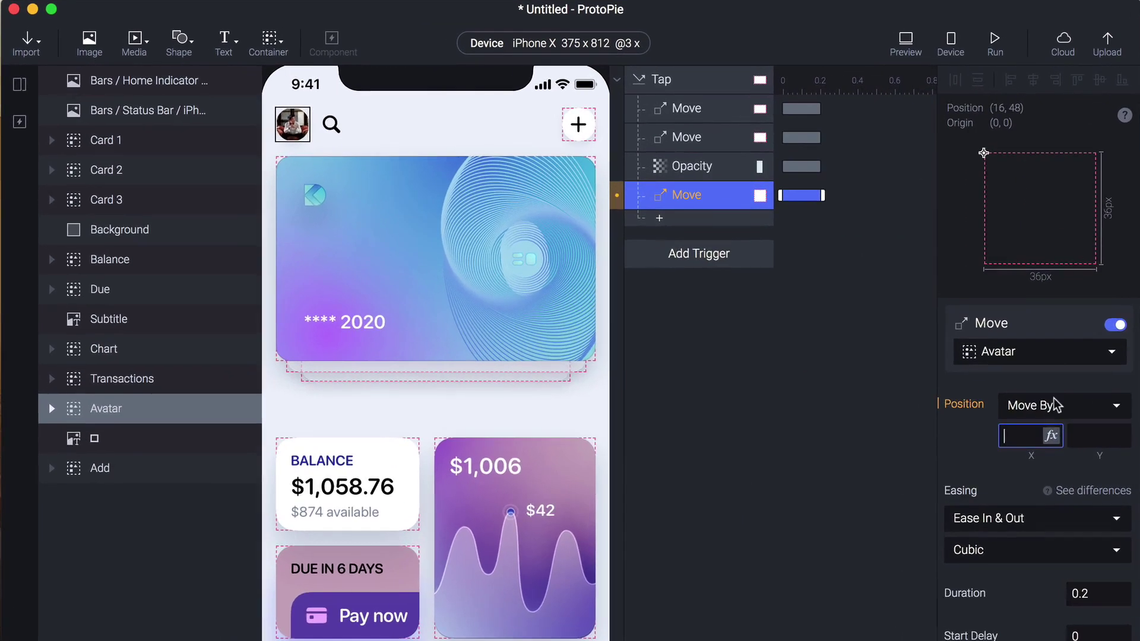
type("-100")
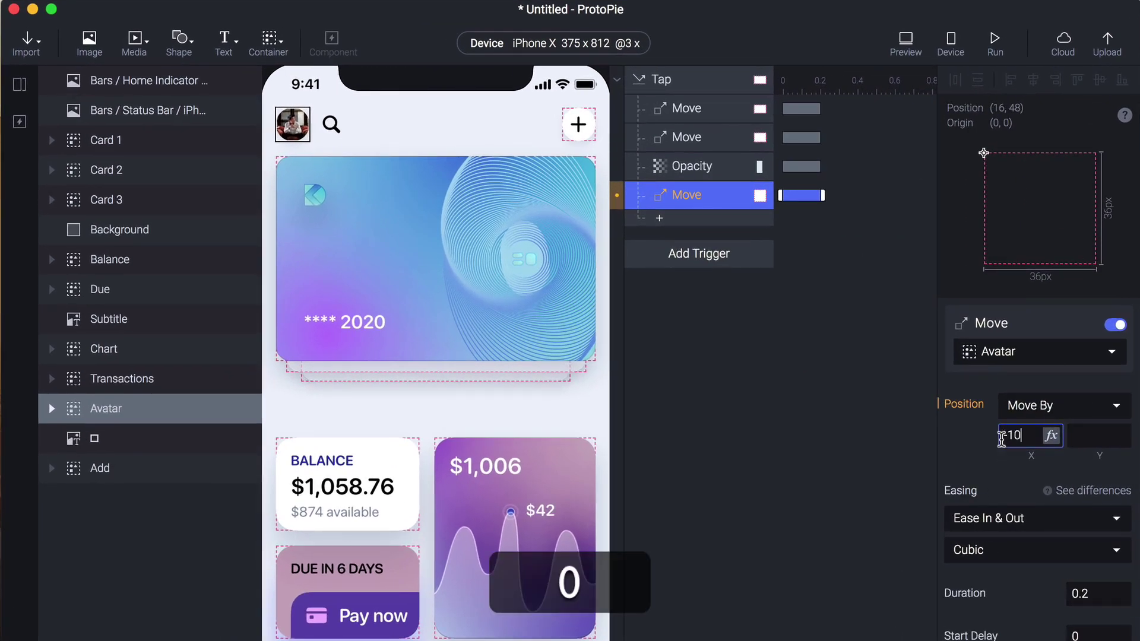
key("Return")
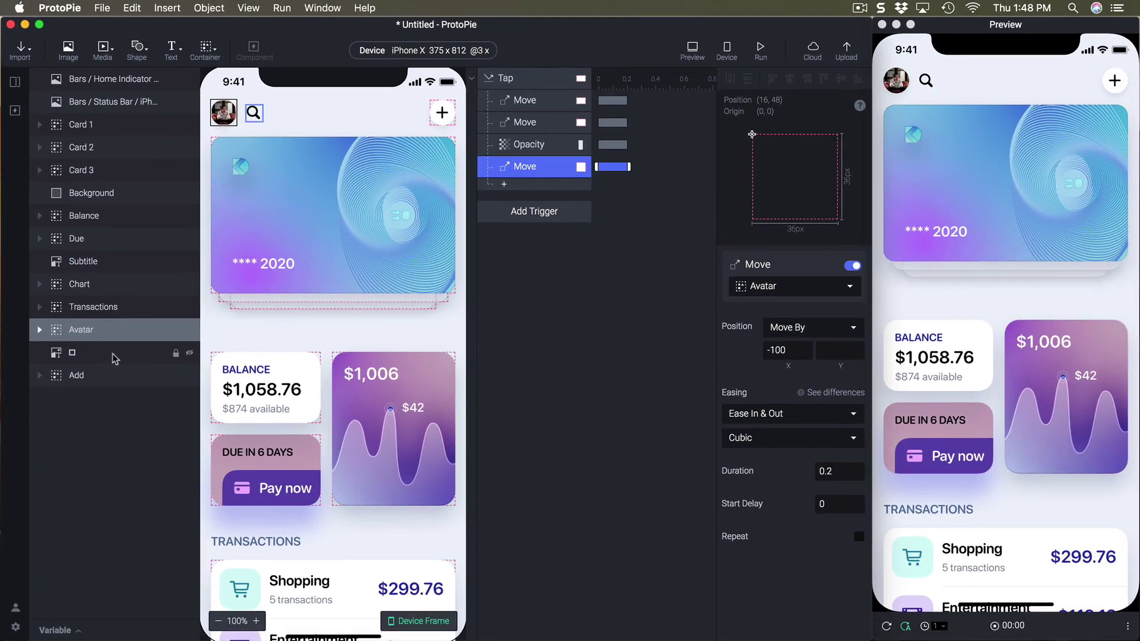
- Add a Move response for the search icon layer to the Tap trigger, using Move By with X at -100
left_click(115, 358)
left_click(550, 189)
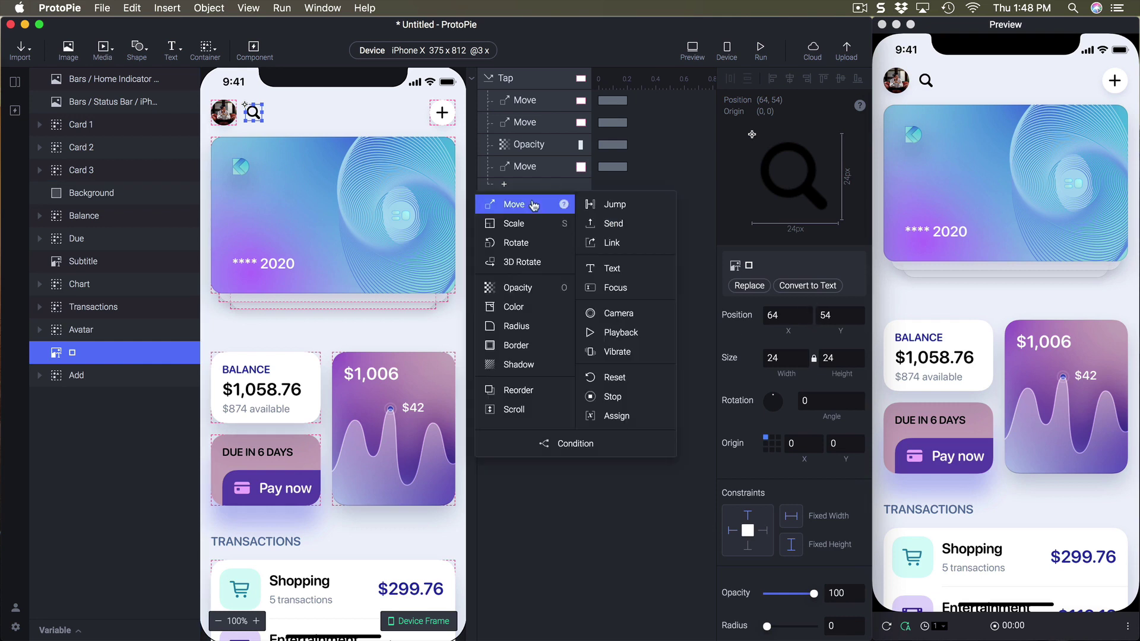
left_click(509, 198)
left_click(799, 328)
left_click(787, 316)
left_click(791, 350)
type("-100")
key("Return")
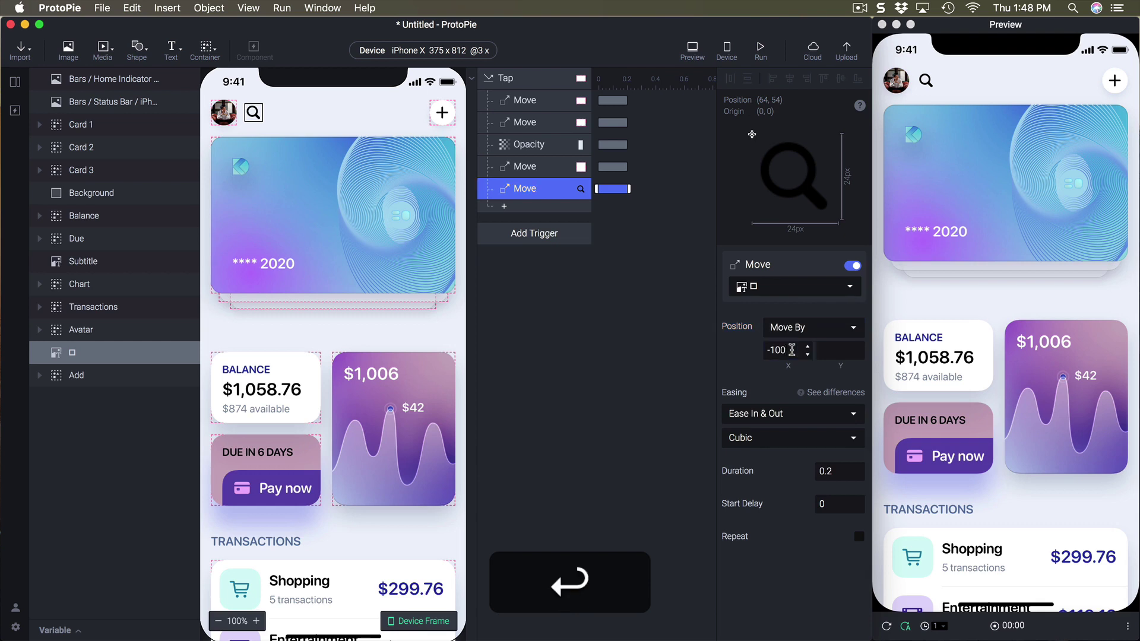
- Add a Move response for the Add layer to the Tap trigger, using Move By with X at 100
left_click(88, 376)
left_click(526, 206)
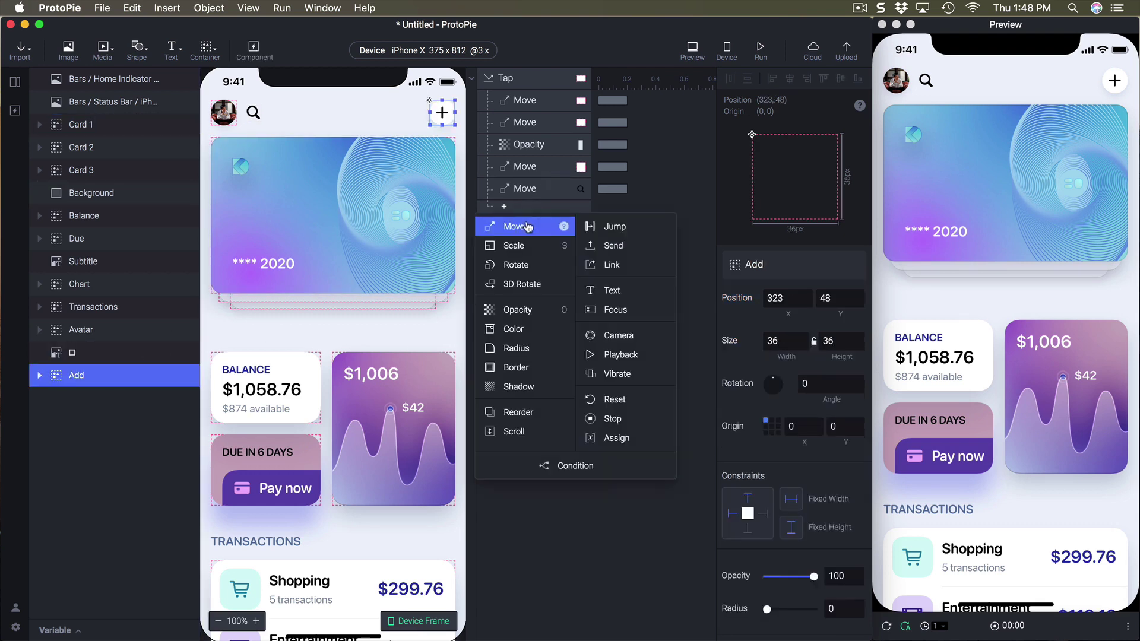
left_click(528, 224)
left_click(806, 330)
left_click(790, 315)
left_click(788, 351)
type("100")
key("Return")
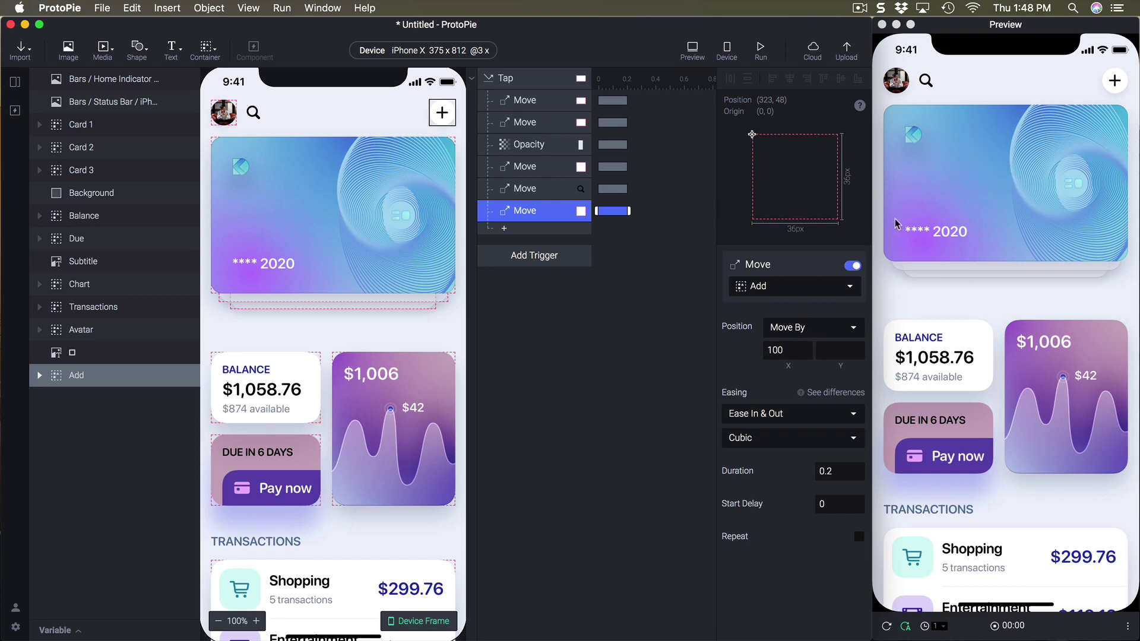
left_click(792, 350)
- Test the tap on the card stack in the preview and compare it with the Home and Cards artboards in Sketch
left_click(999, 191)
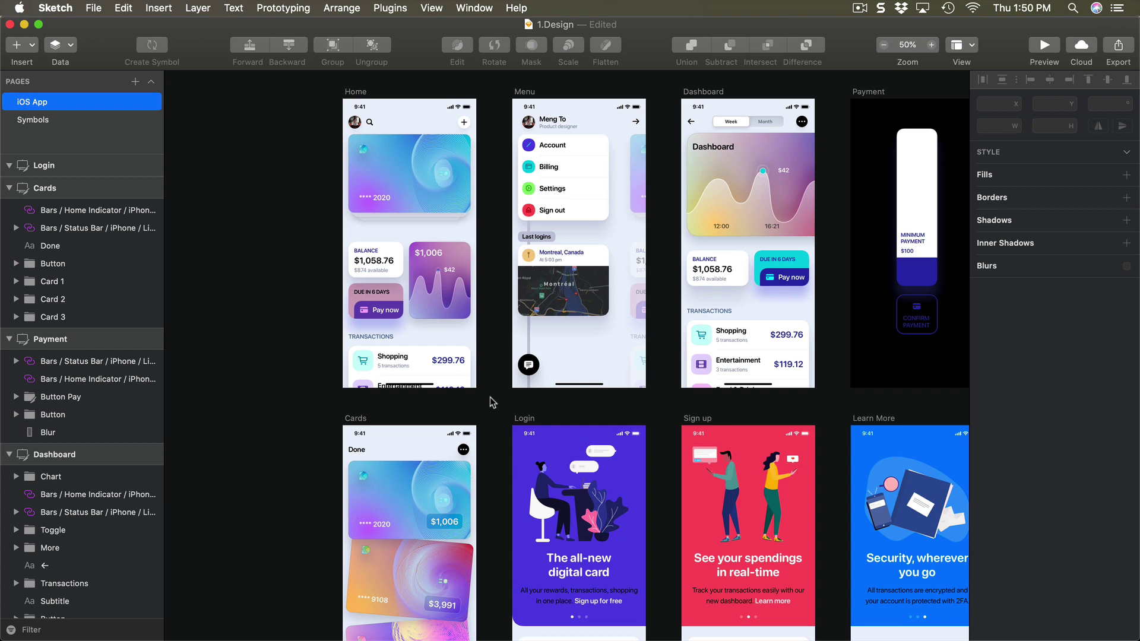
left_click(423, 164)
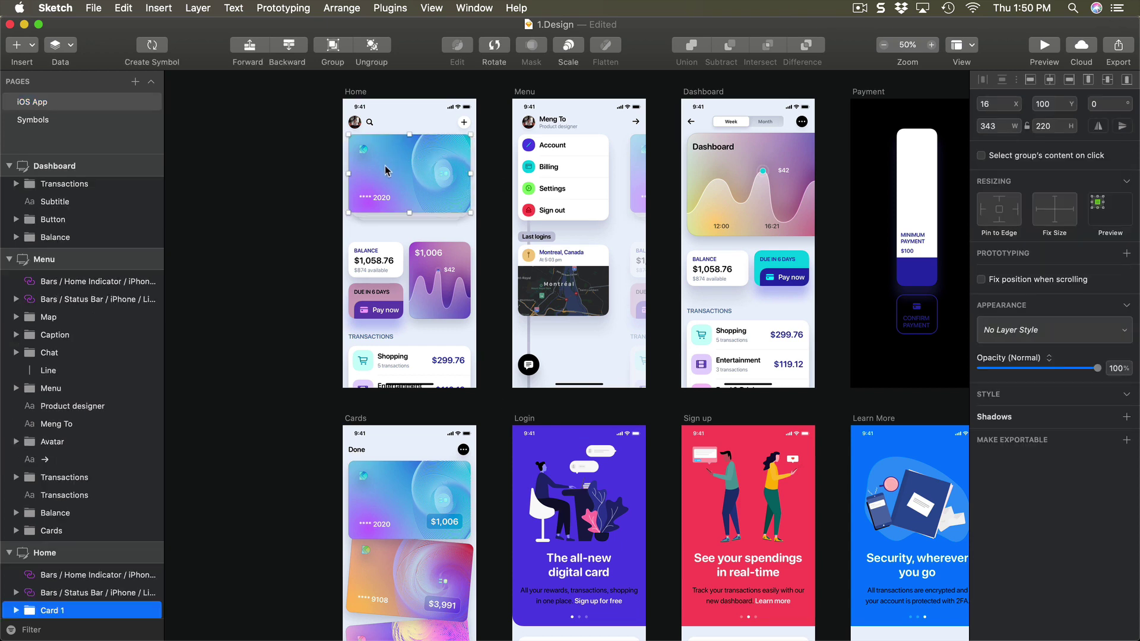
left_click(396, 486)
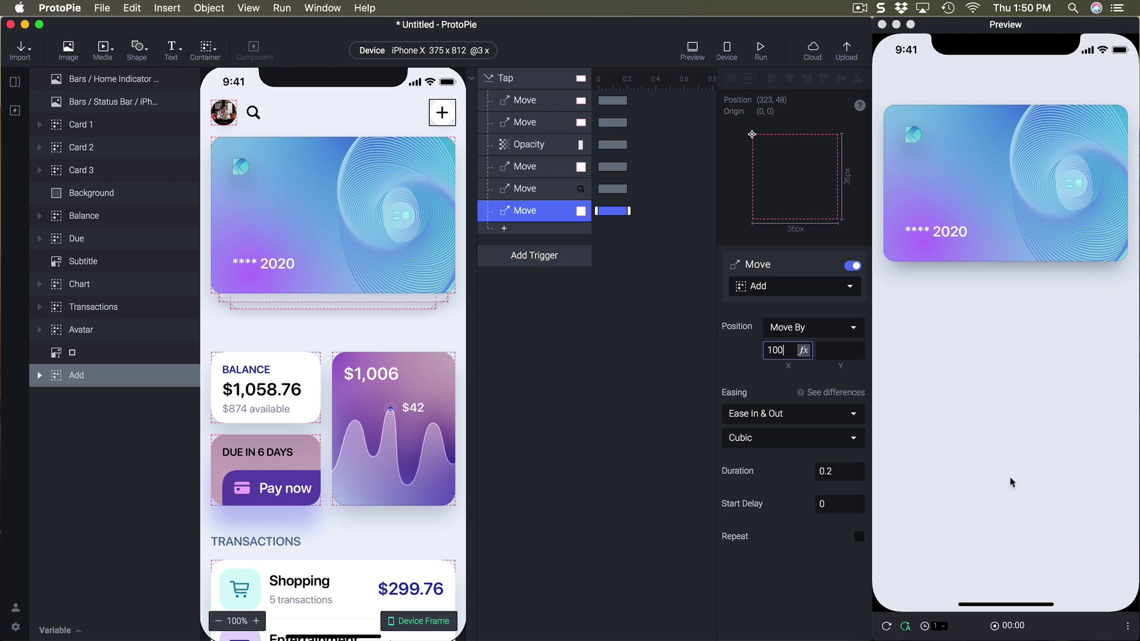
left_click(974, 351)
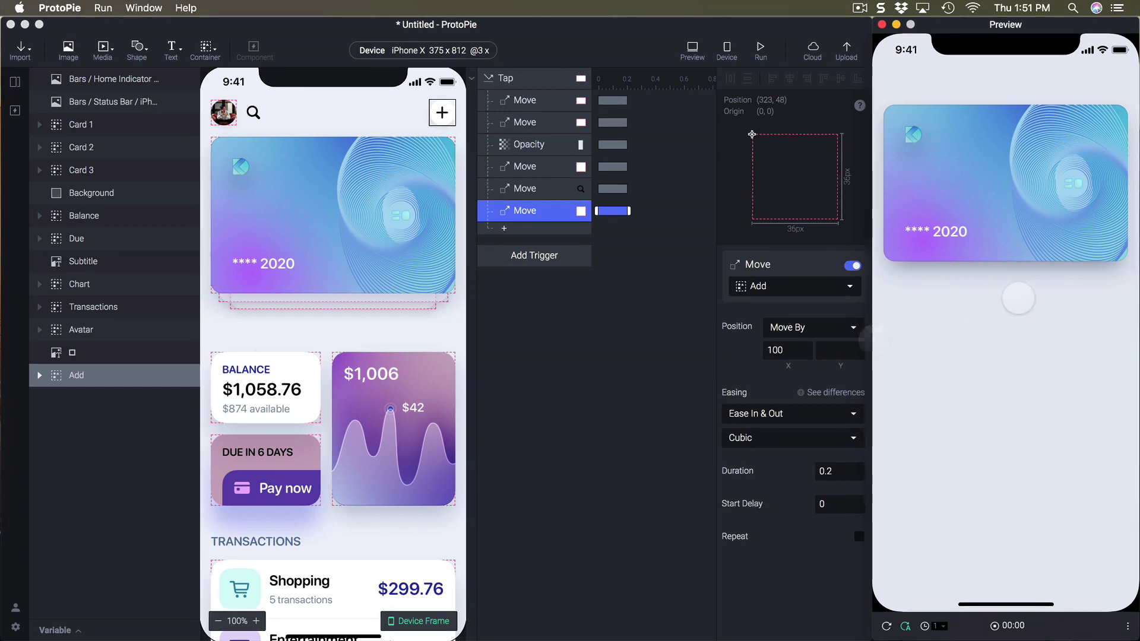
left_click(885, 629)
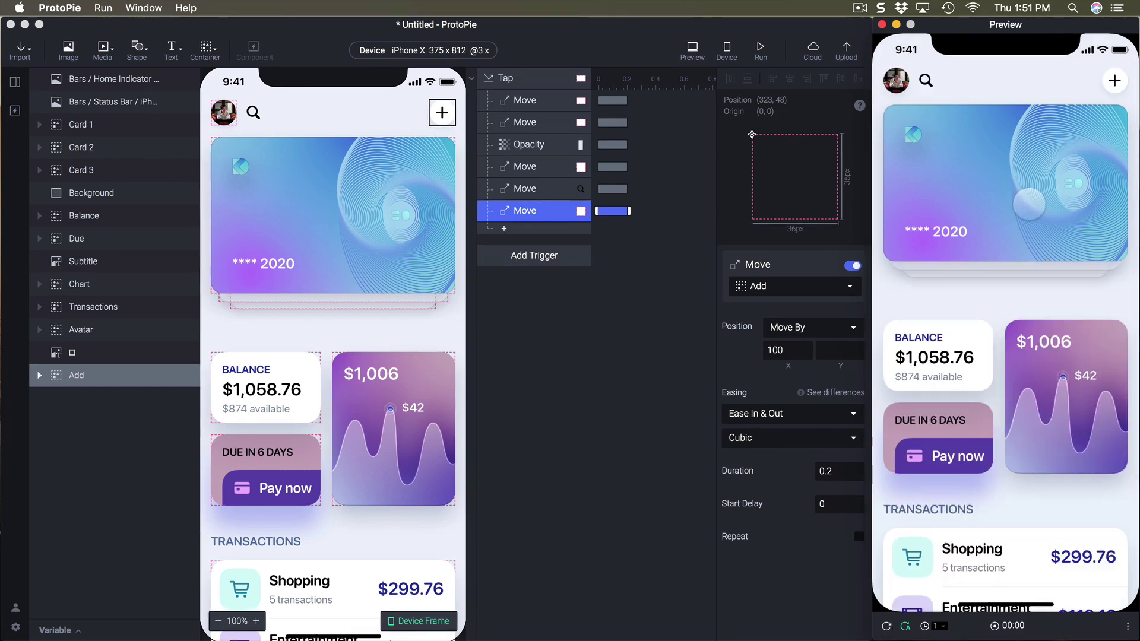
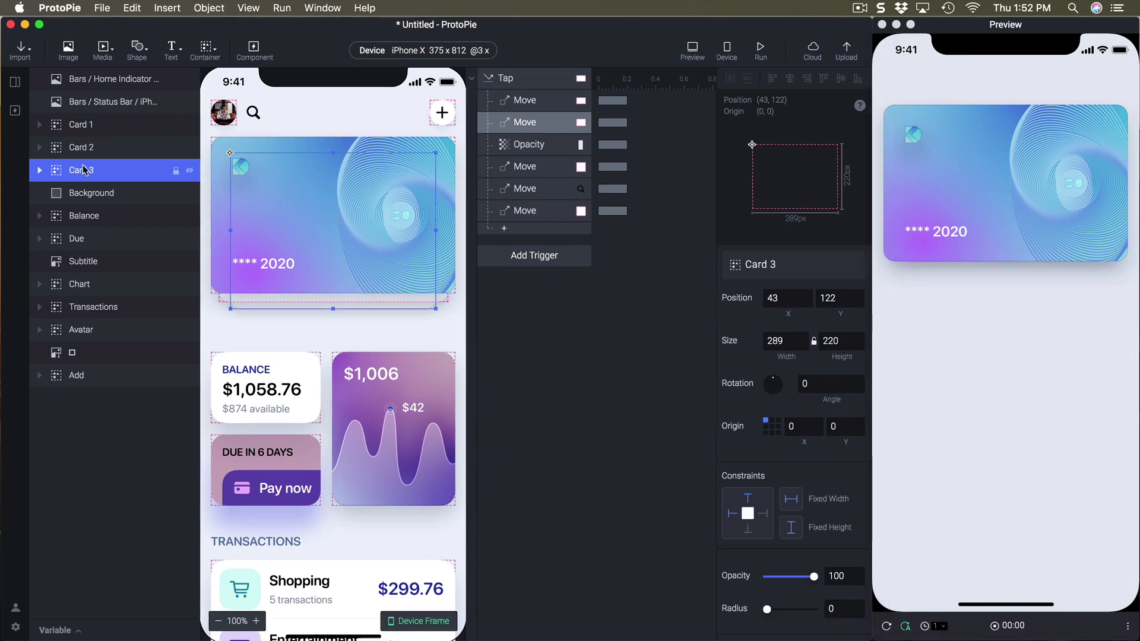
- Add a Range trigger for Card 3 that watches its Y property
left_click(547, 257)
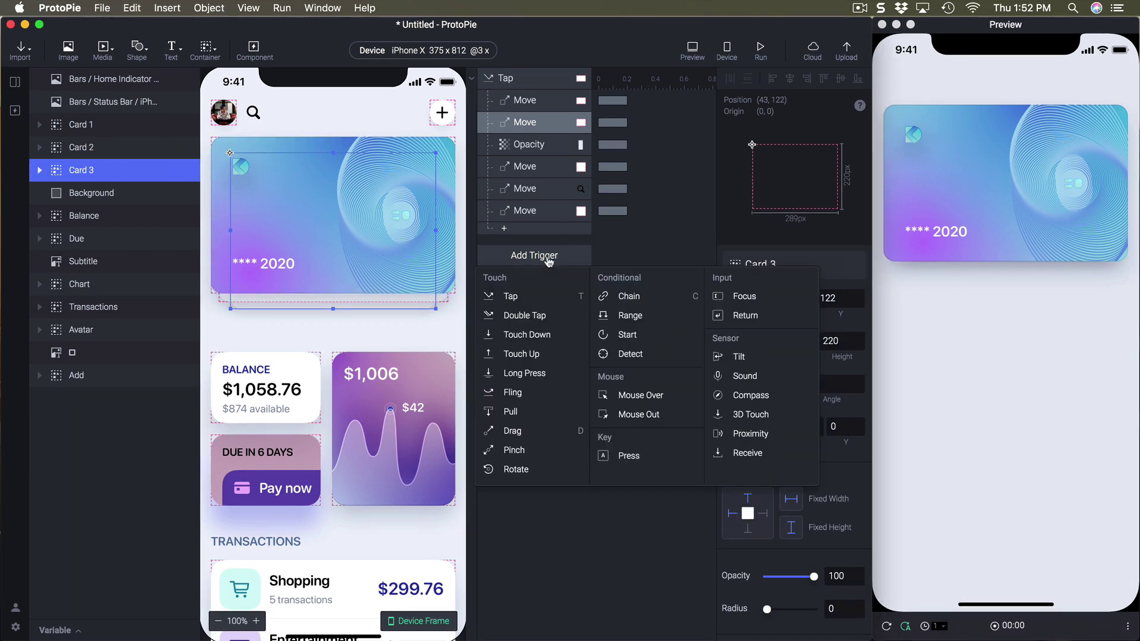
left_click(648, 315)
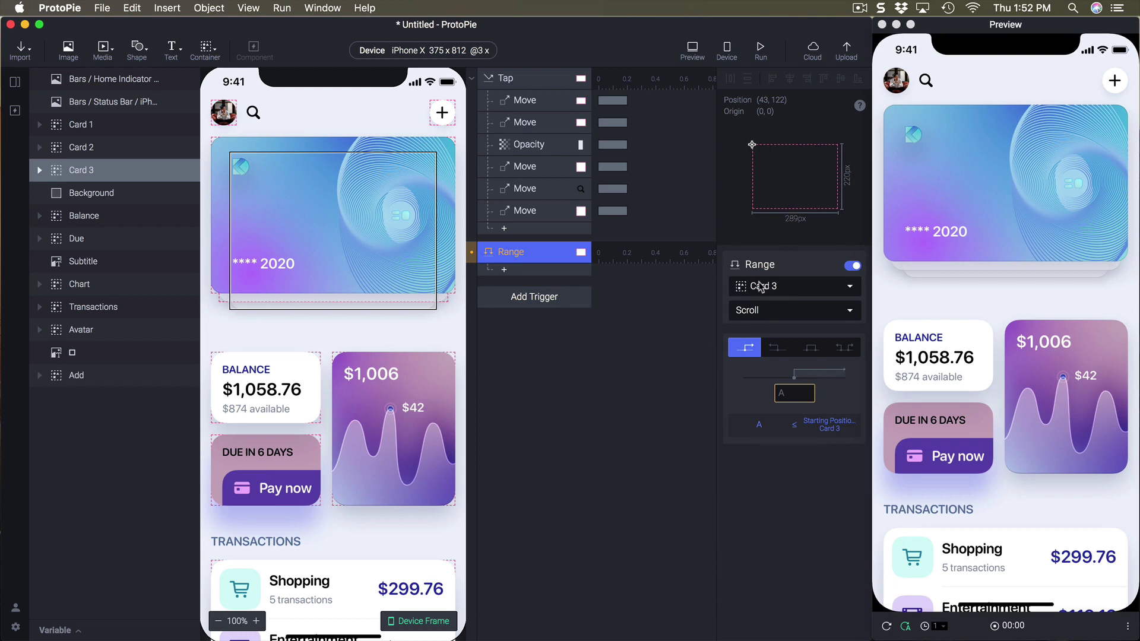
left_click(769, 313)
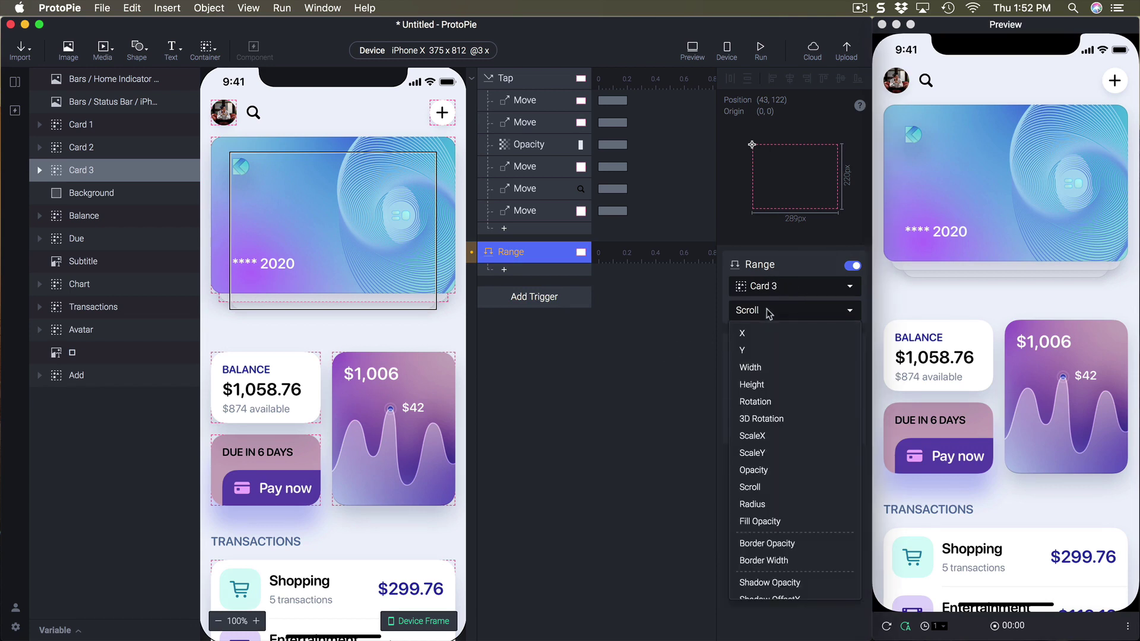
left_click(758, 355)
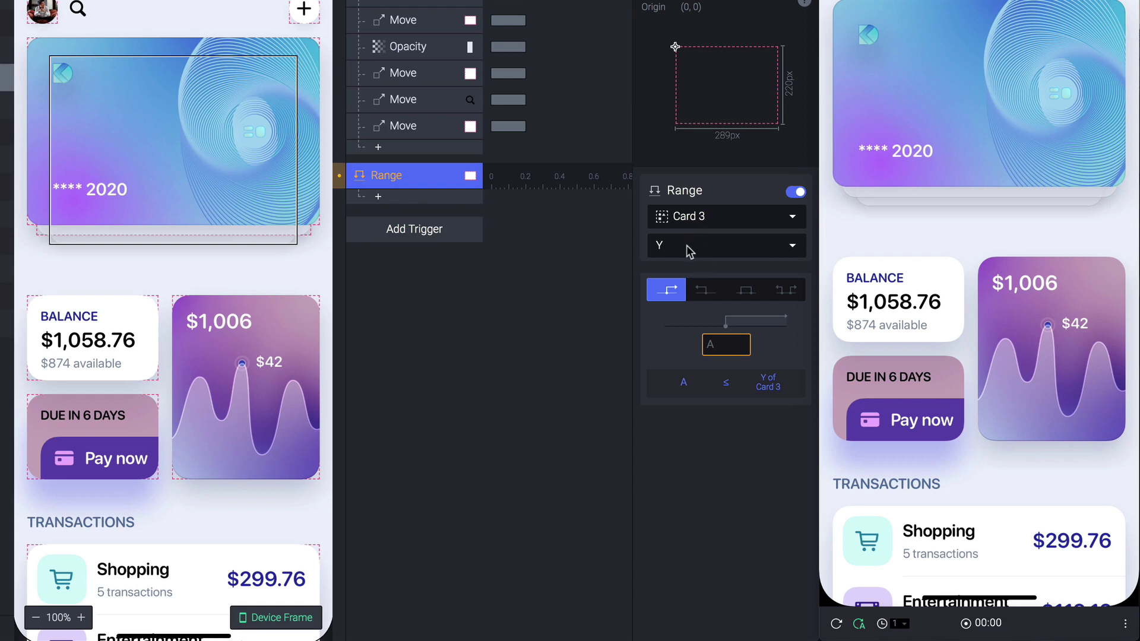
- Set the Range condition to fire when Card 3's Y is less than or equal to 100
left_click(707, 291)
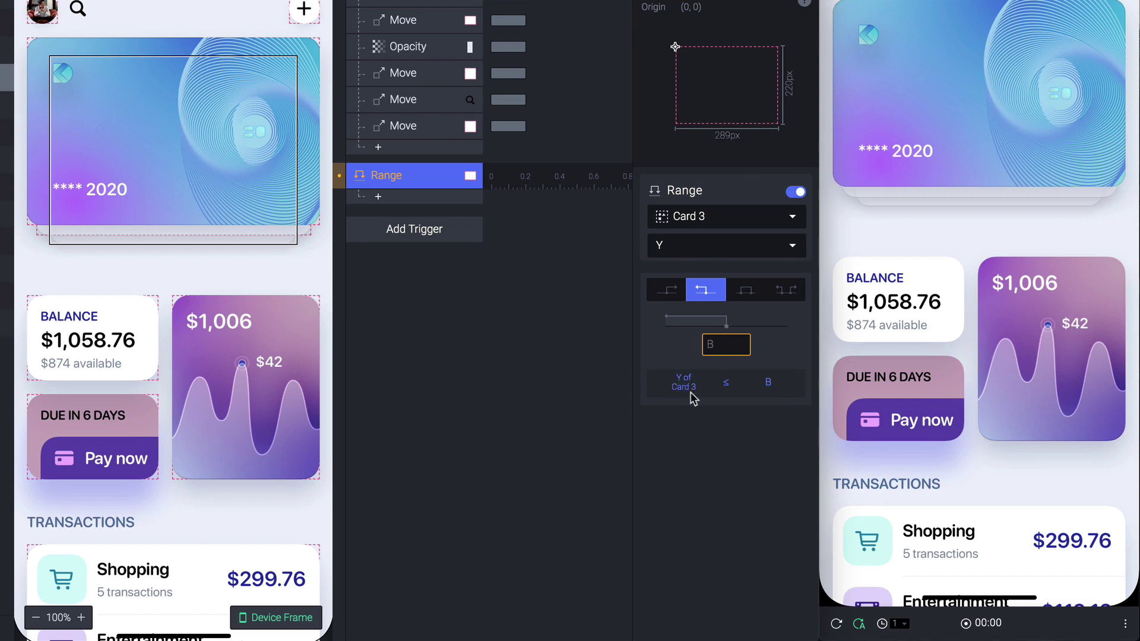
left_click(728, 351)
type("100")
key("Return")
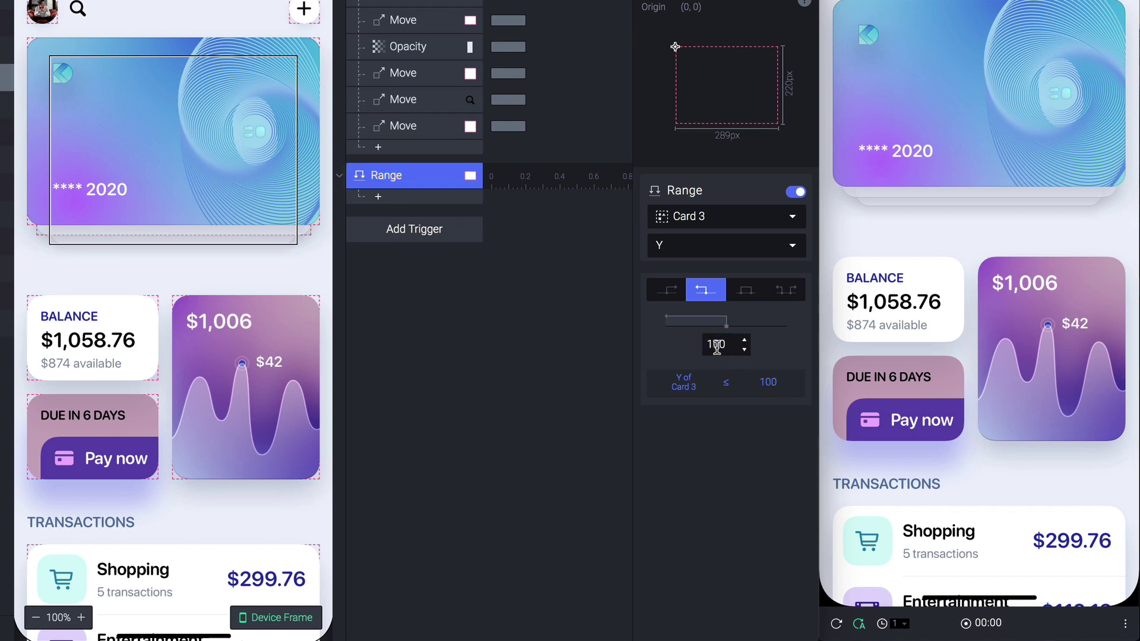
- Try the greater-than-or-equal Range condition, and restore the rule to Card 3's Y less than or equal to 100
left_click(669, 295)
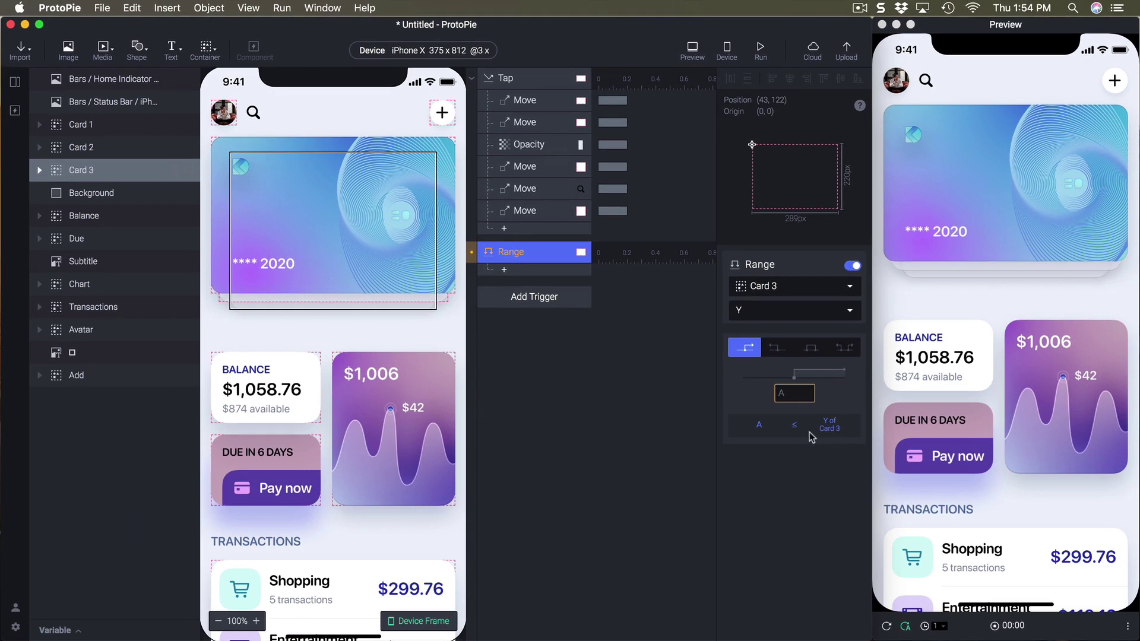
left_click(775, 348)
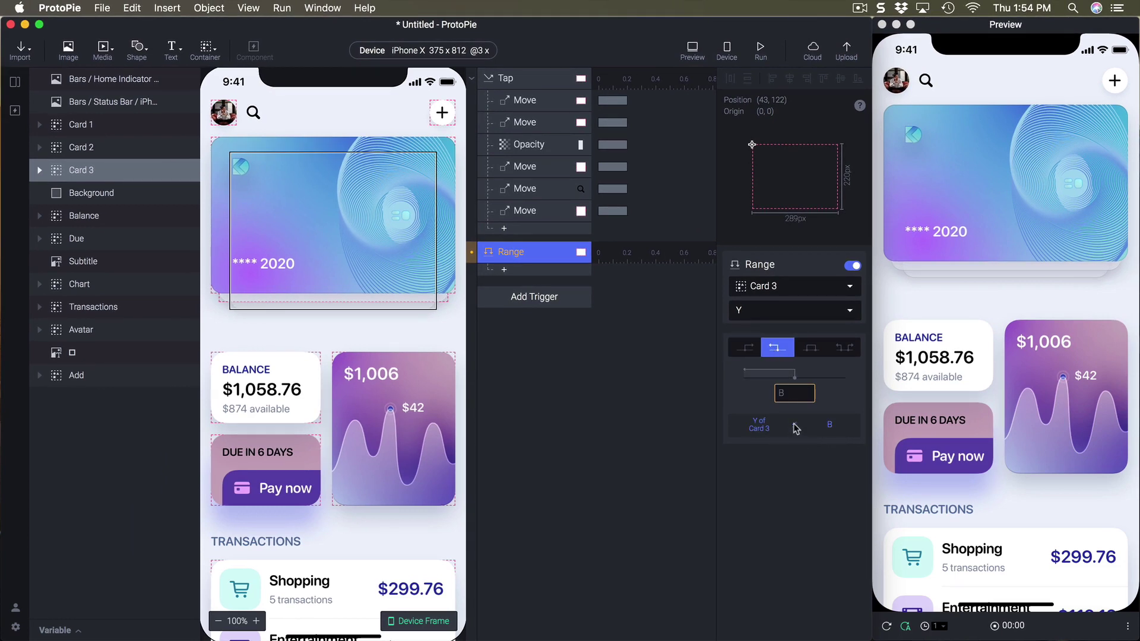
left_click(800, 395)
type("100")
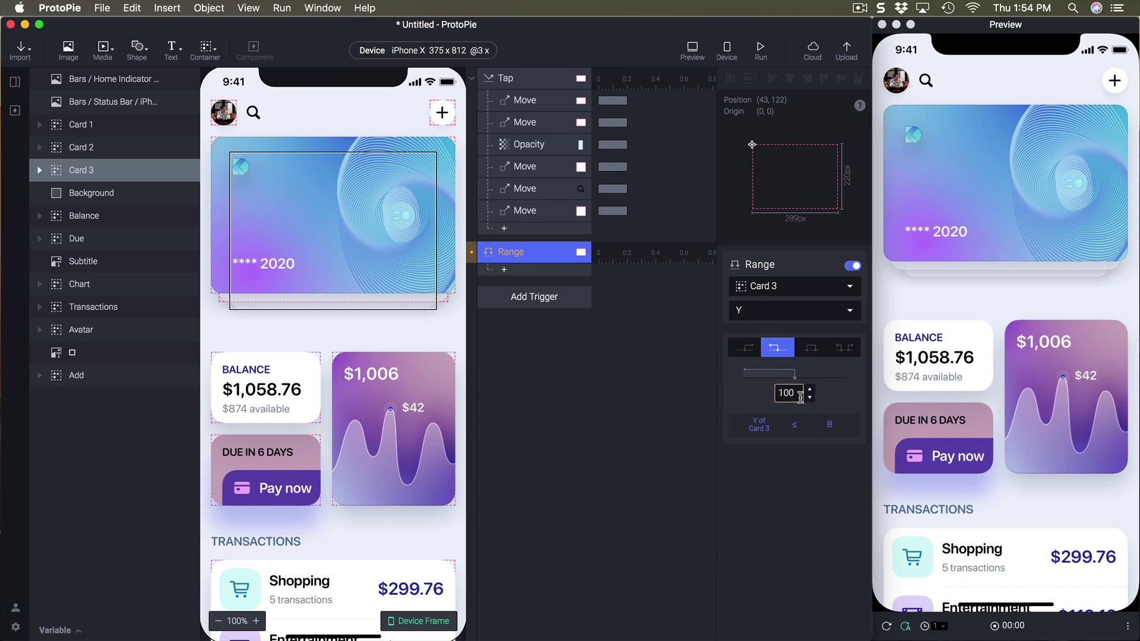
key("Return")
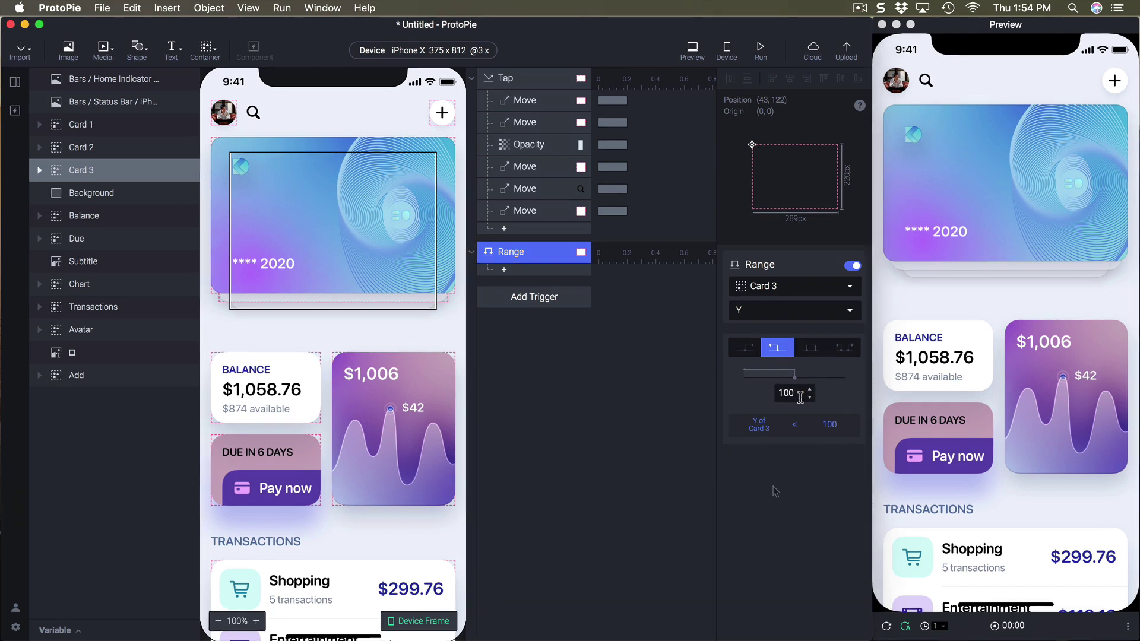
- Add a Jump response to the Range trigger that leads to Scene 2, without a transition
left_click(532, 273)
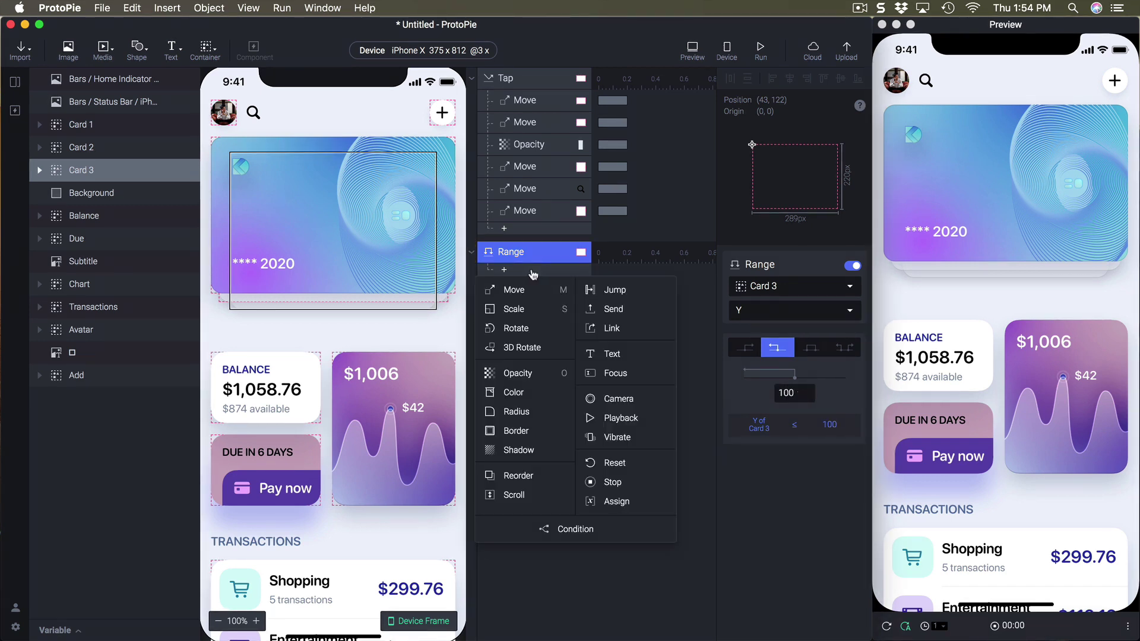
left_click(623, 290)
left_click(772, 288)
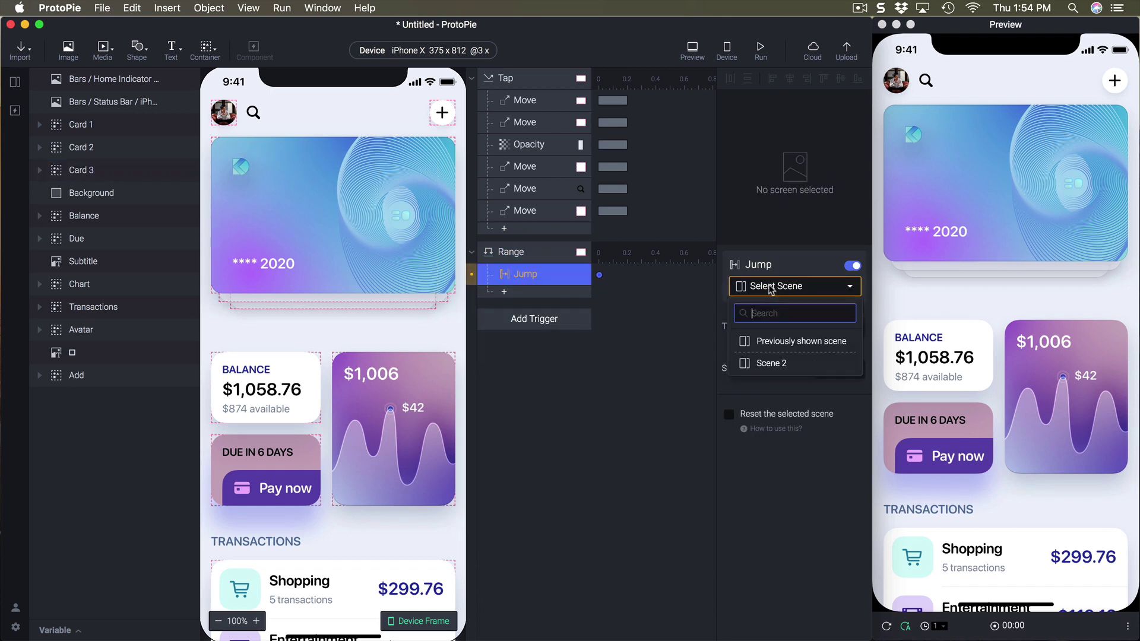
left_click(771, 364)
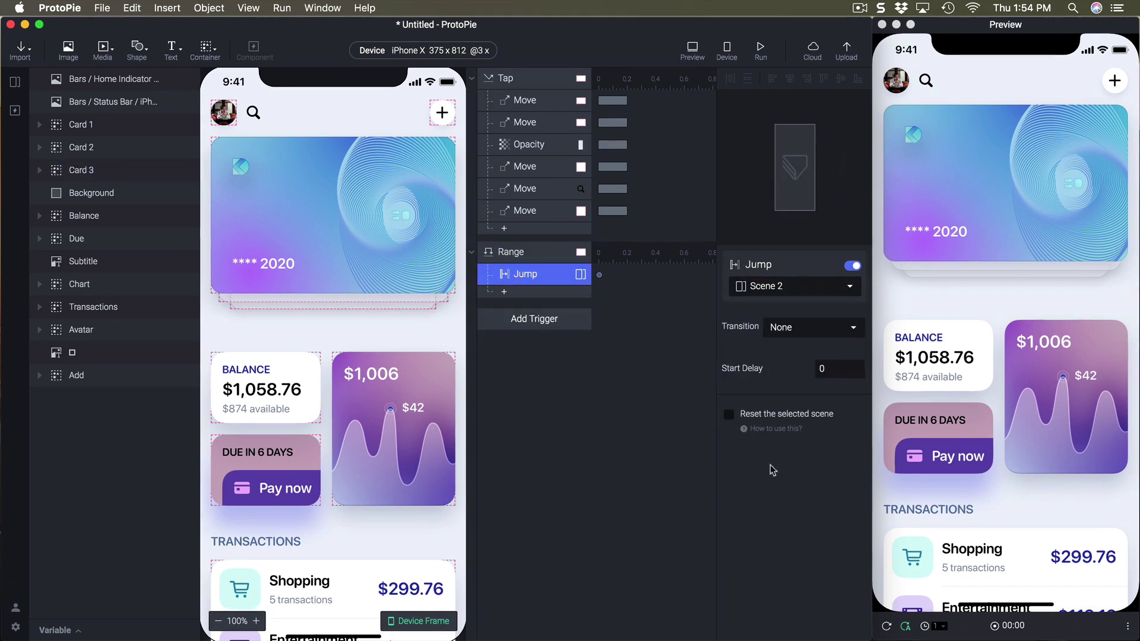
- Test the tap on the card stack in the preview and open Scene 2 for editing
left_click(985, 205)
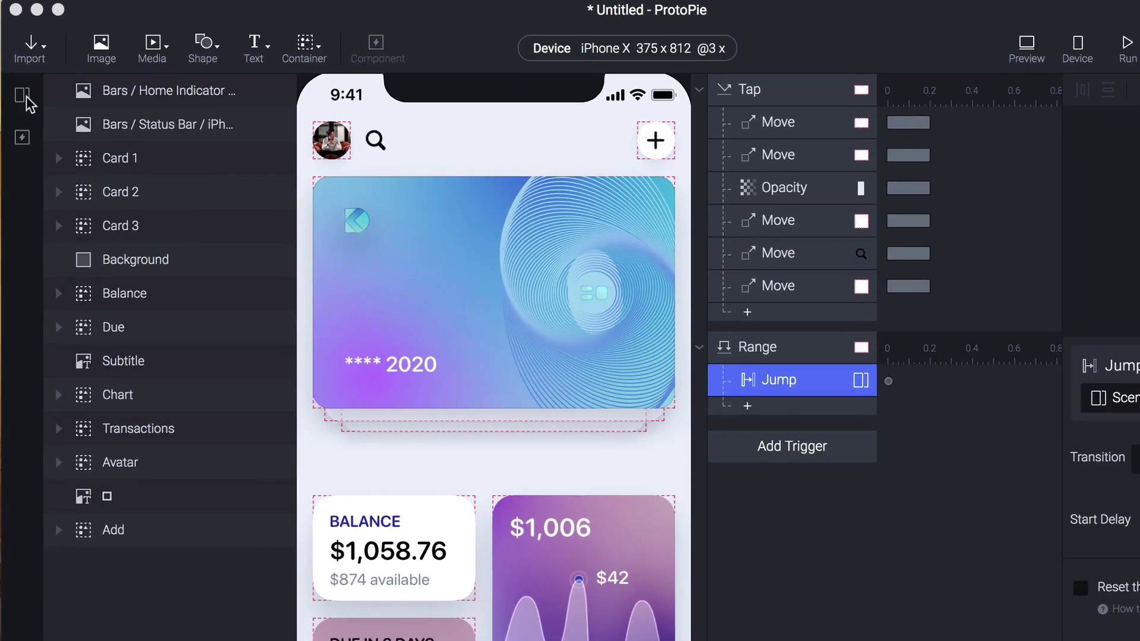
left_click(24, 99)
left_click(21, 98)
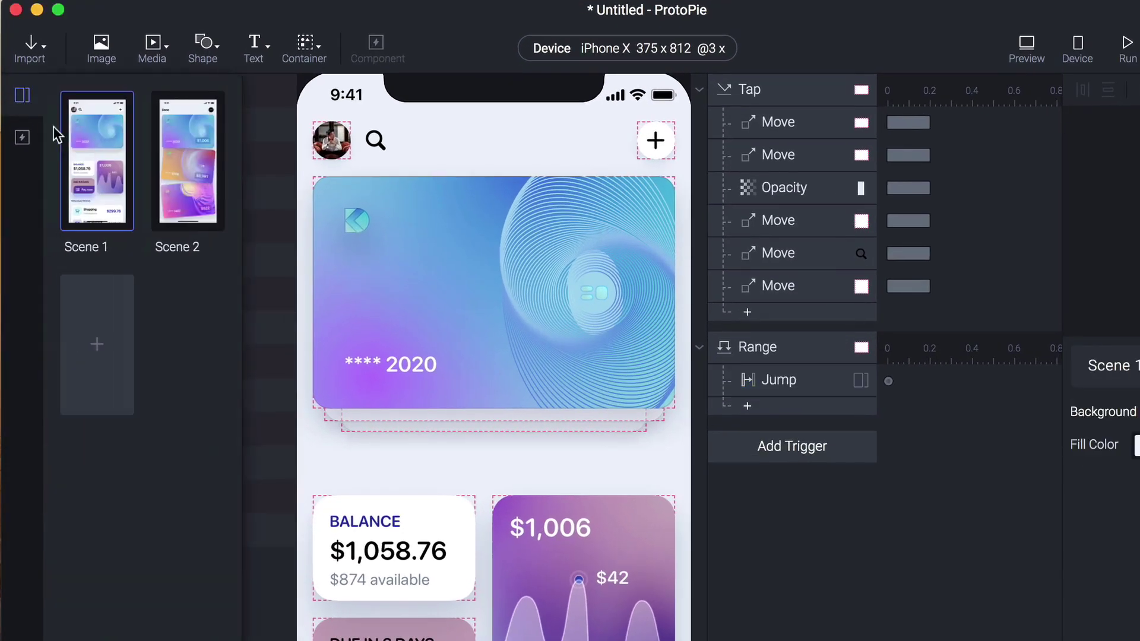
left_click(194, 156)
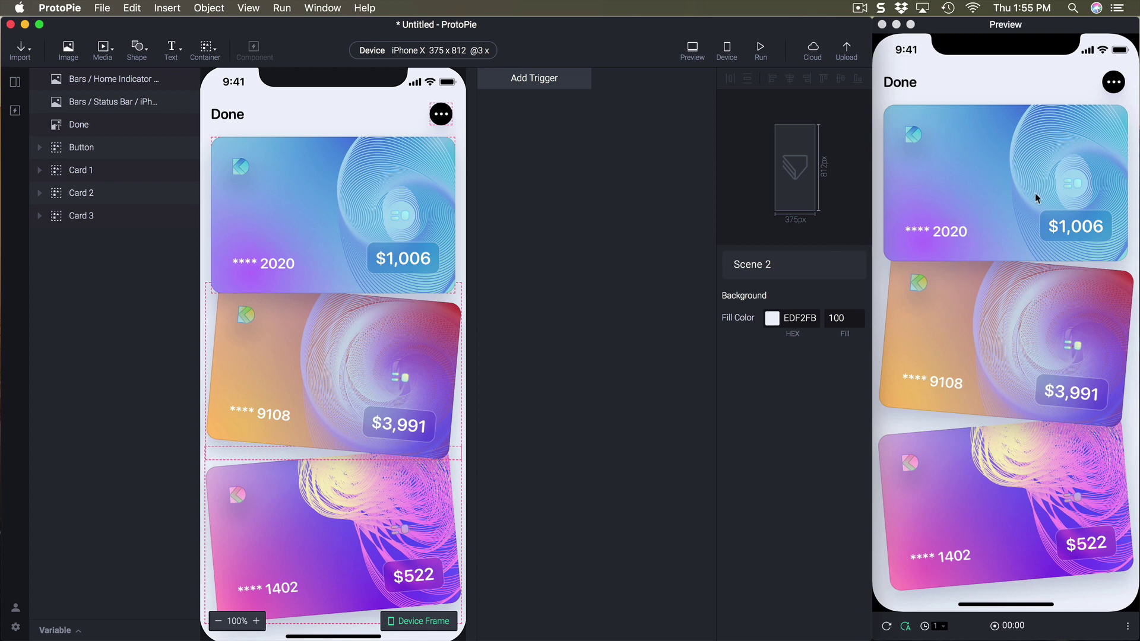
left_click(1067, 282)
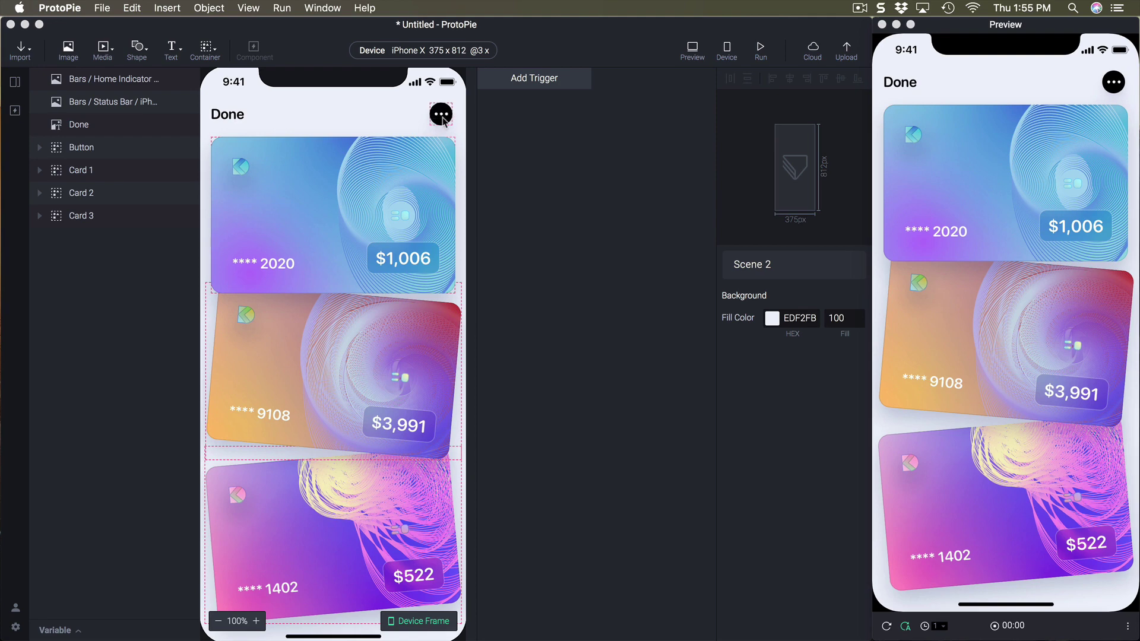
left_click(562, 326)
- Try stacking Card 2 and Card 3 behind Card 1 at Y 85, and undo both moves
left_click(301, 351)
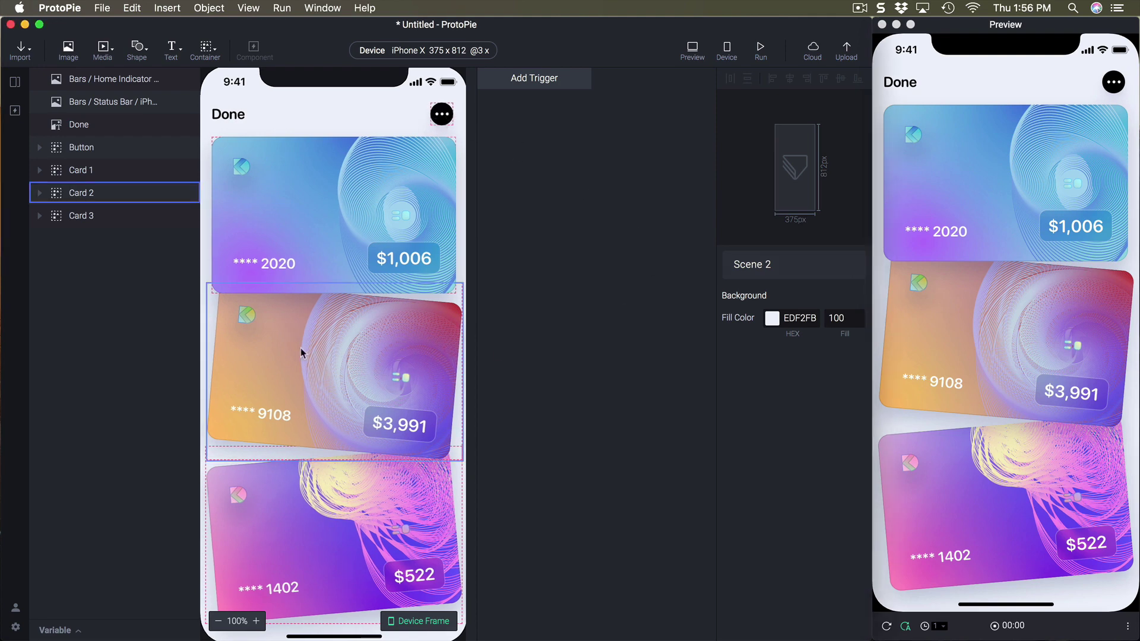
left_click(301, 351)
left_click_drag(352, 404, 340, 217)
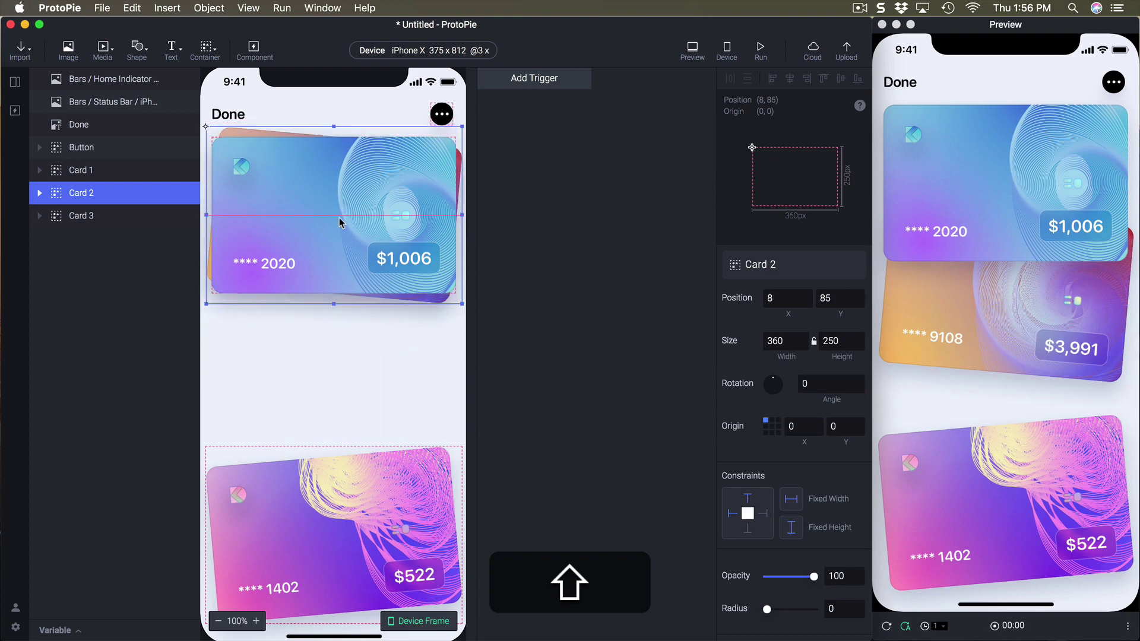
left_click_drag(345, 482, 336, 195)
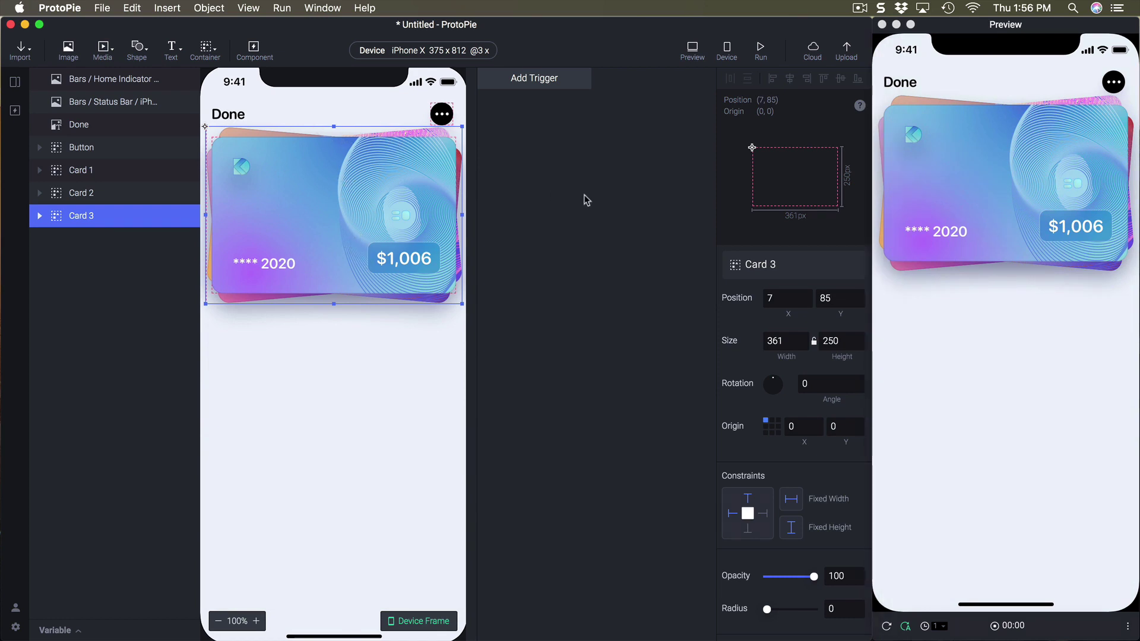
key("super+z")
key("super+z")
key("super+z")
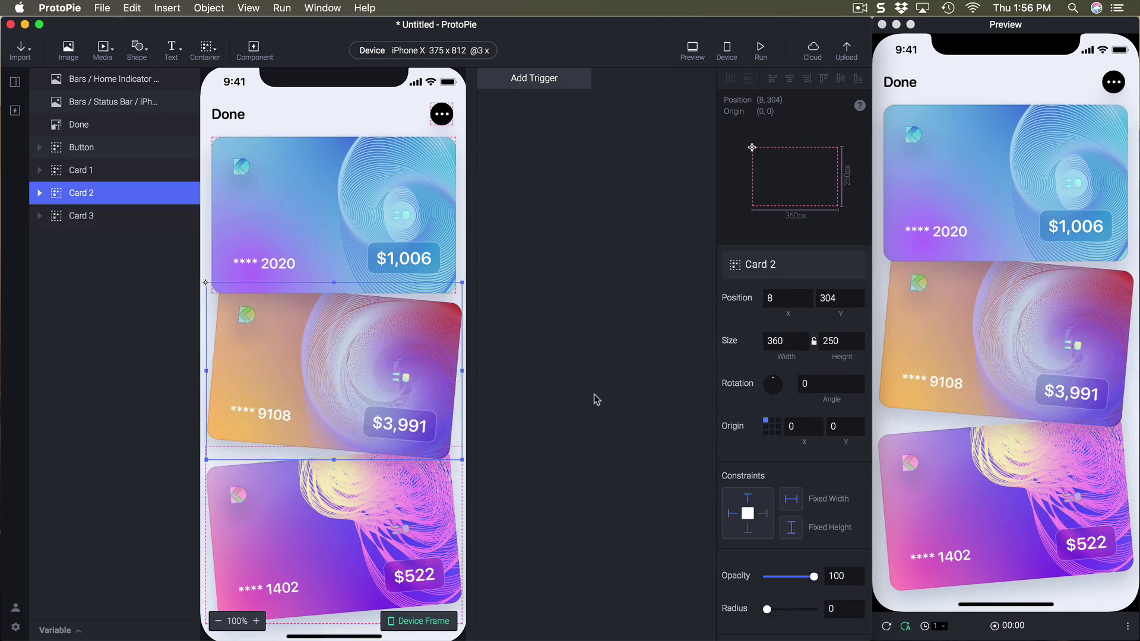
- Add a Start trigger to Scene 2 that runs after the jump
left_click(577, 159)
left_click(543, 83)
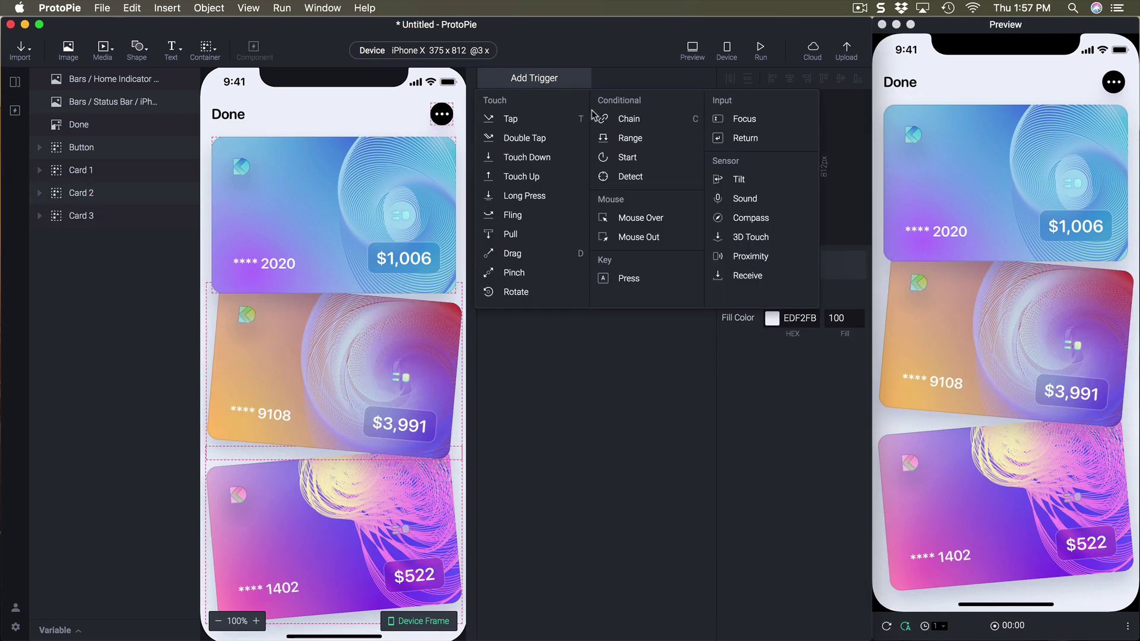
left_click(628, 158)
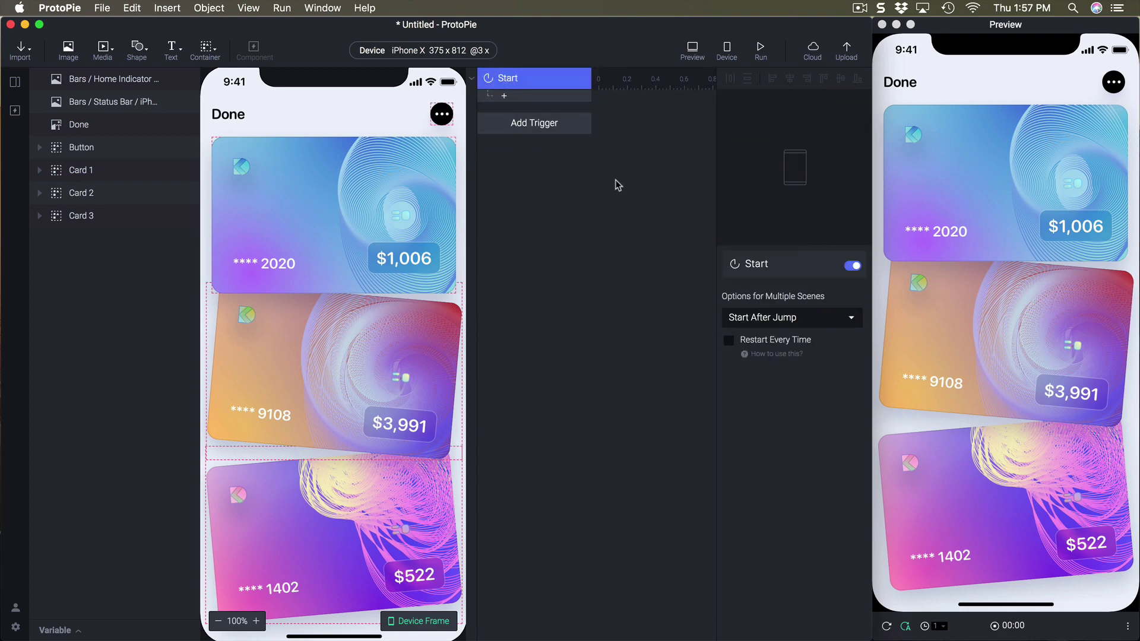
- Add an Opacity response for the Done layer to the Start trigger, using Opacity To at 0
left_click(228, 114)
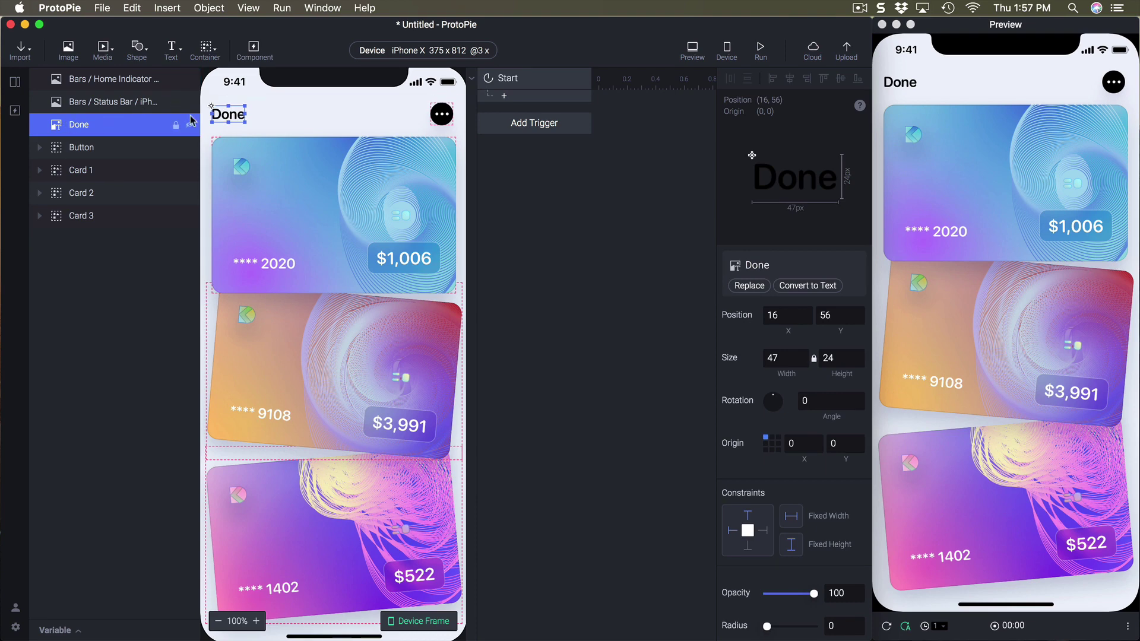
left_click(507, 97)
left_click(527, 201)
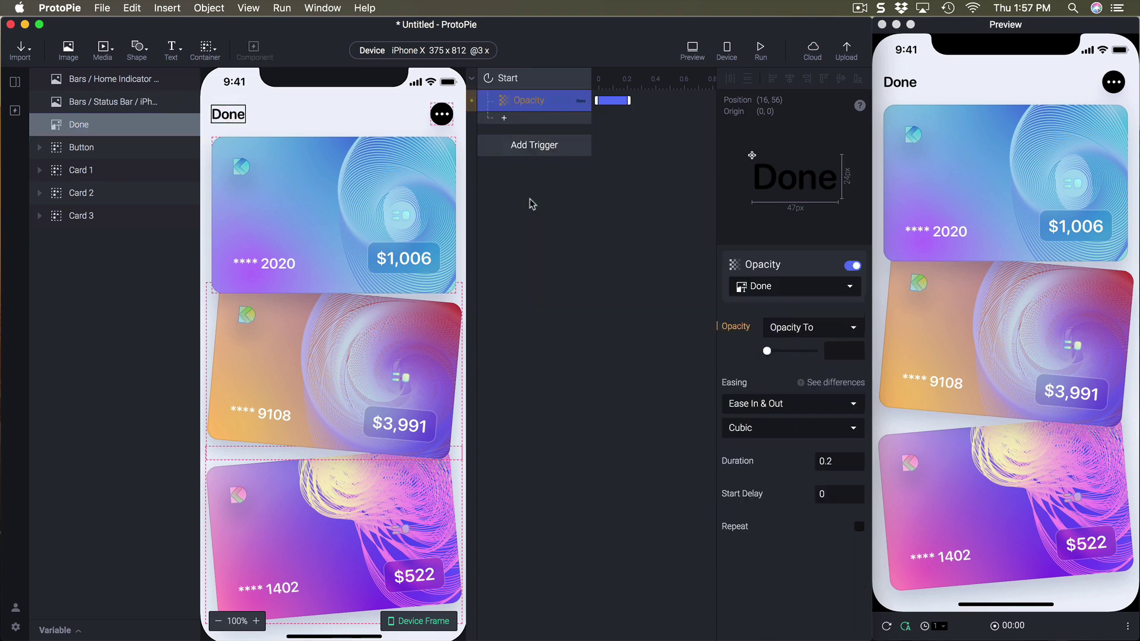
left_click(767, 351)
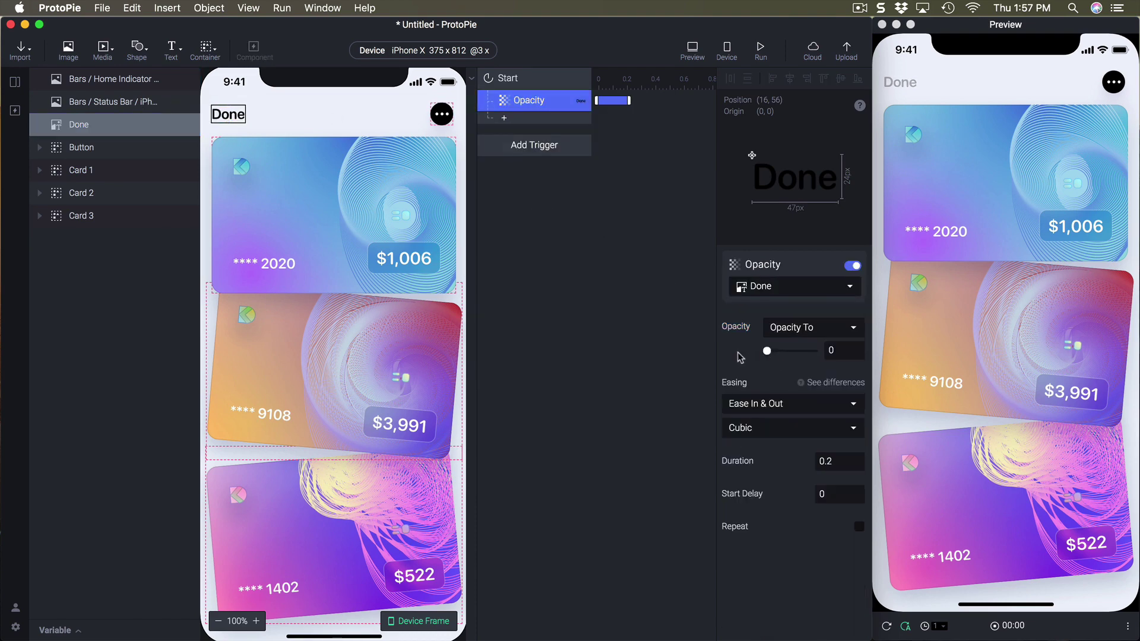
- Add an Opacity response for the Button layer to the Start trigger, using Opacity To at 0
left_click(107, 148)
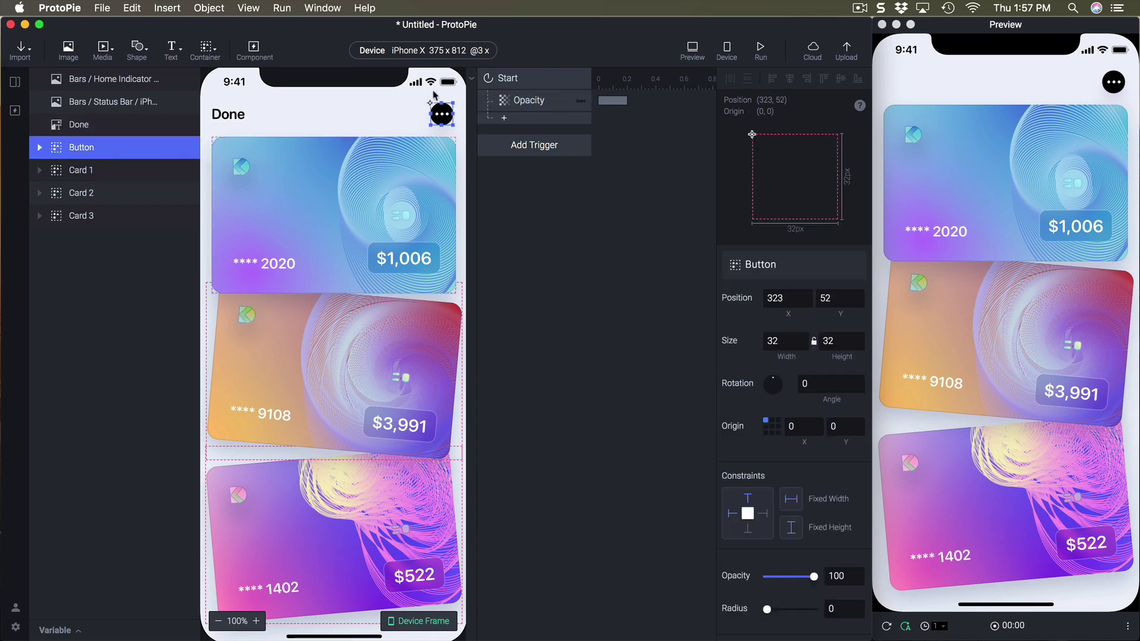
left_click(505, 119)
left_click(518, 222)
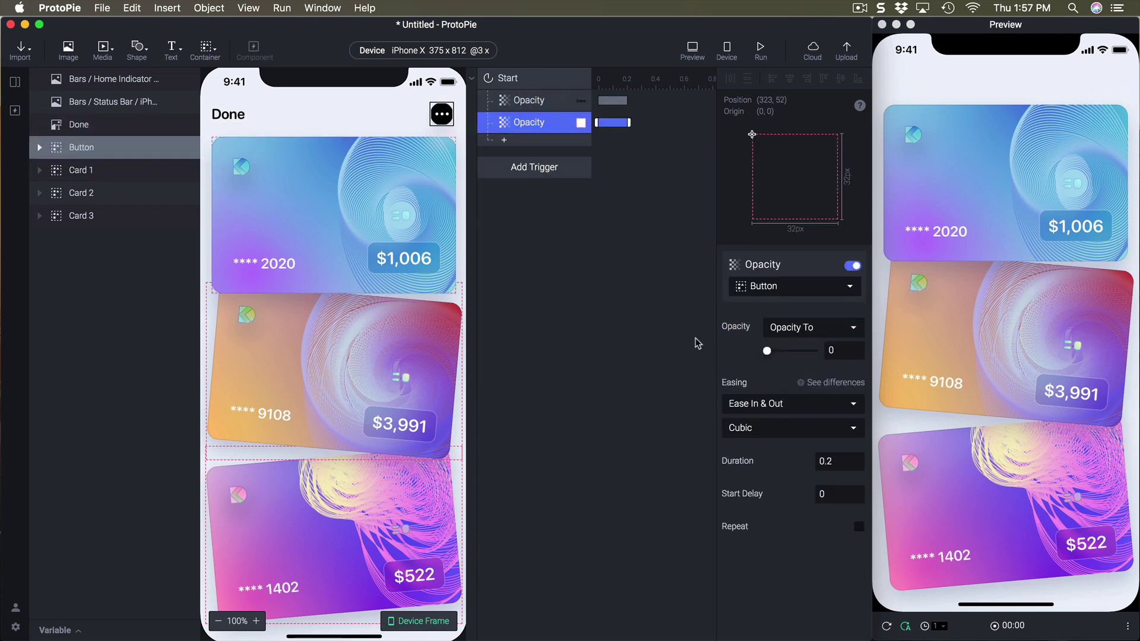
- Add Opacity responses at 0 for Card 2 and Card 3 to the Start trigger
left_click(97, 194)
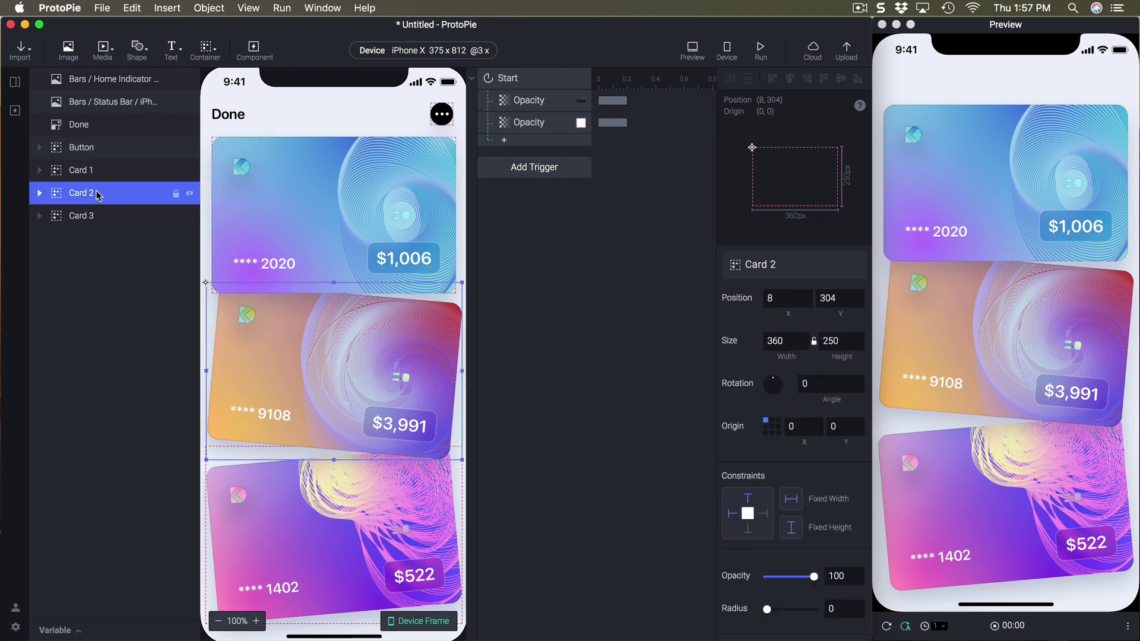
left_click(504, 140)
left_click(518, 243)
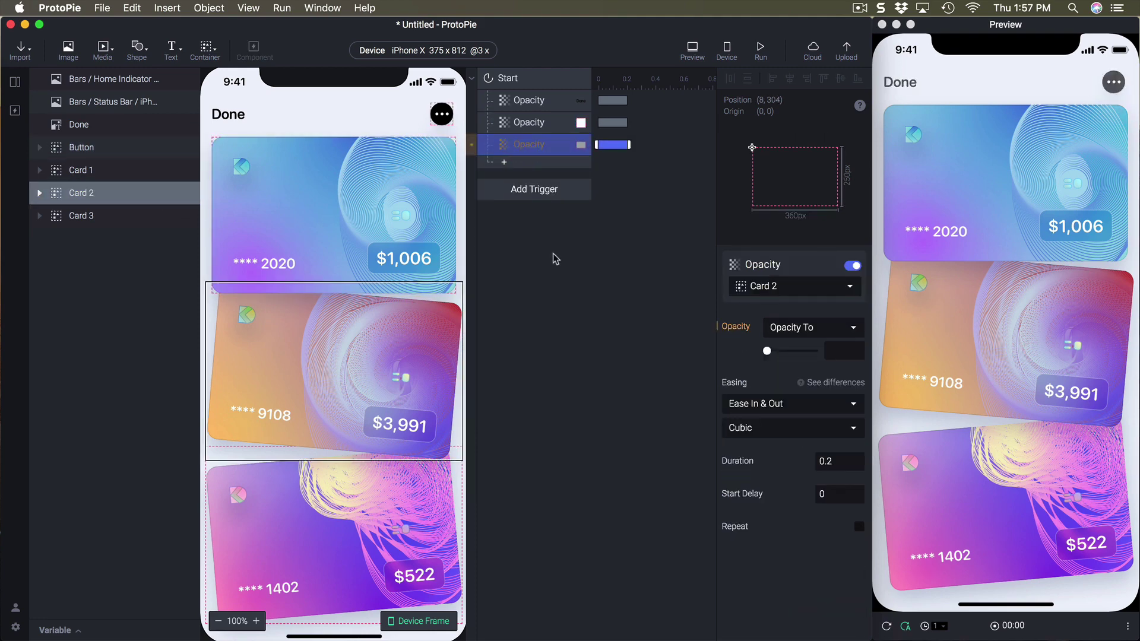
left_click(89, 216)
left_click(554, 164)
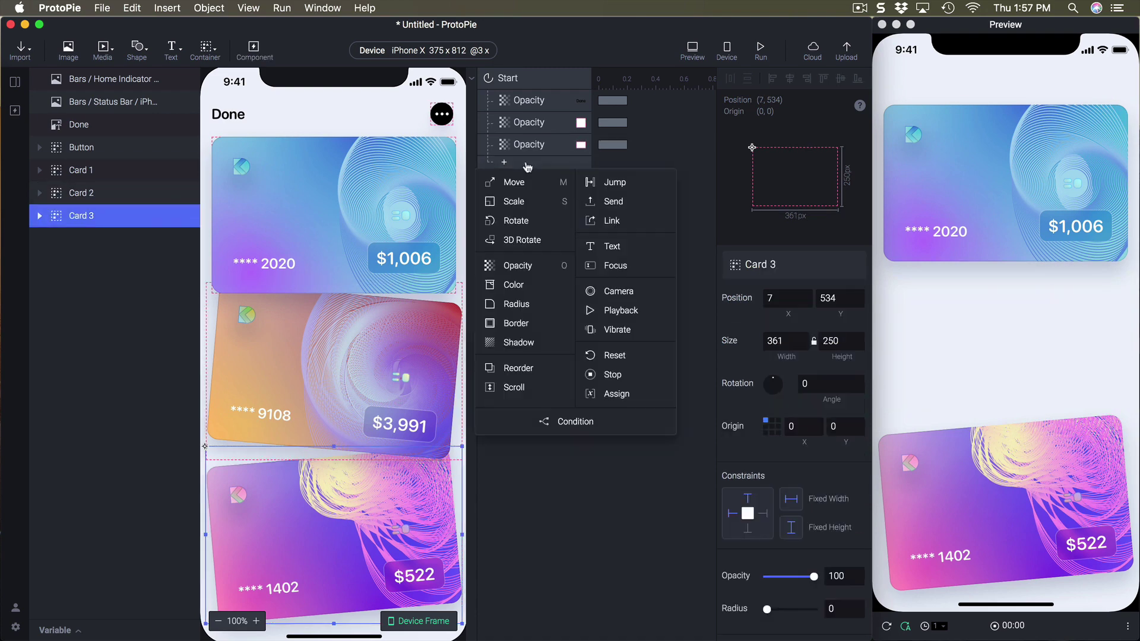
left_click(518, 263)
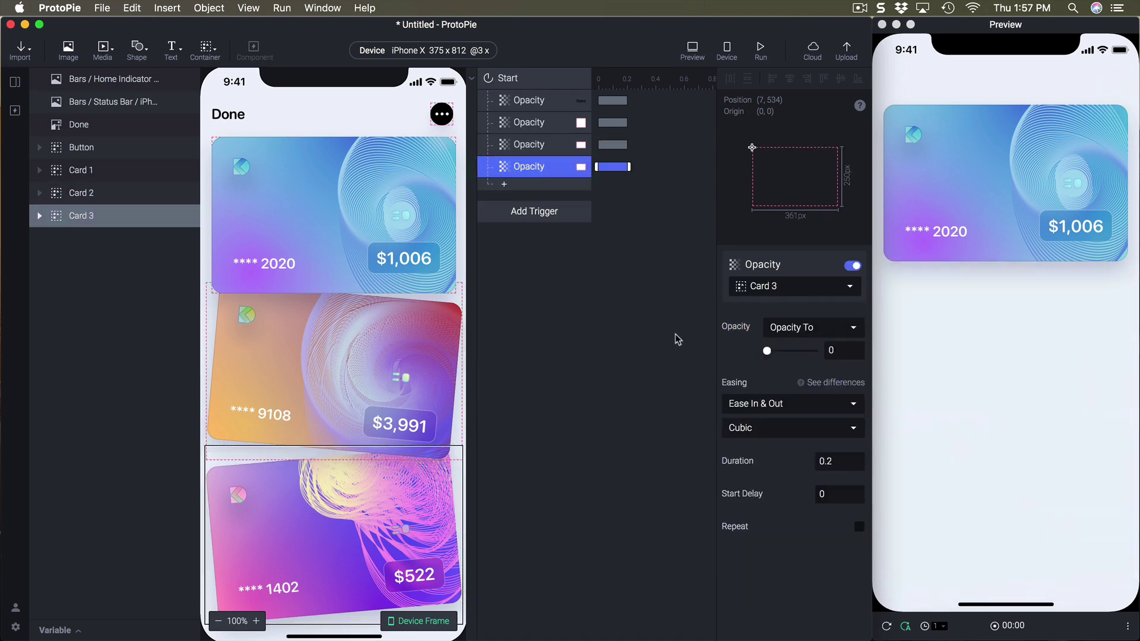
- Add a Move response for Card 2 to the Start trigger
left_click(157, 193)
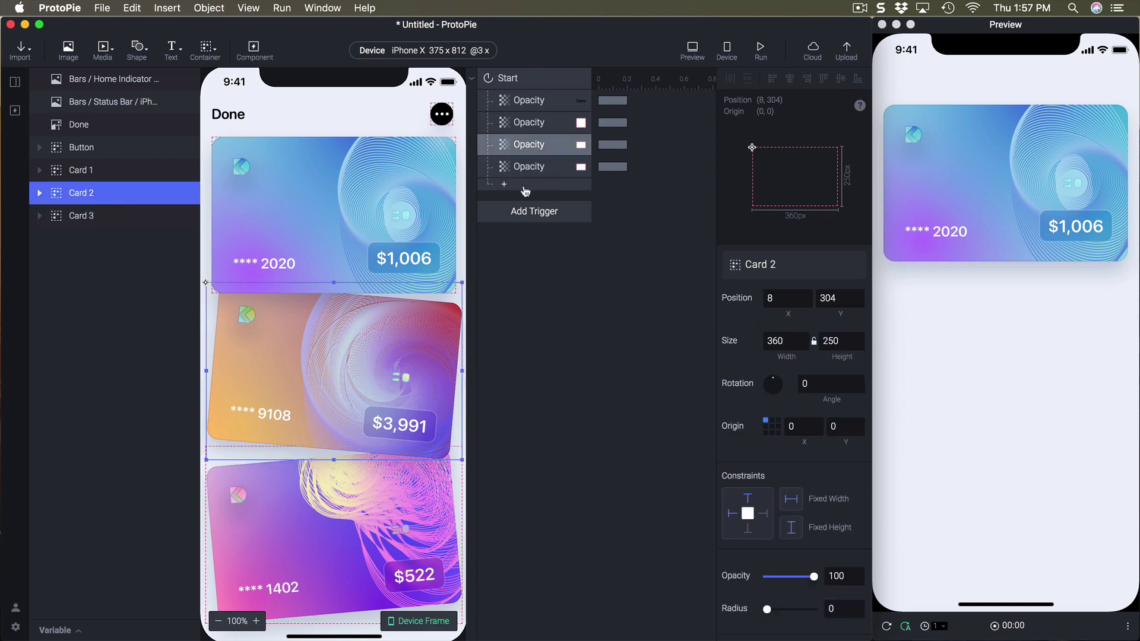
left_click(525, 190)
left_click(517, 199)
left_click(579, 298)
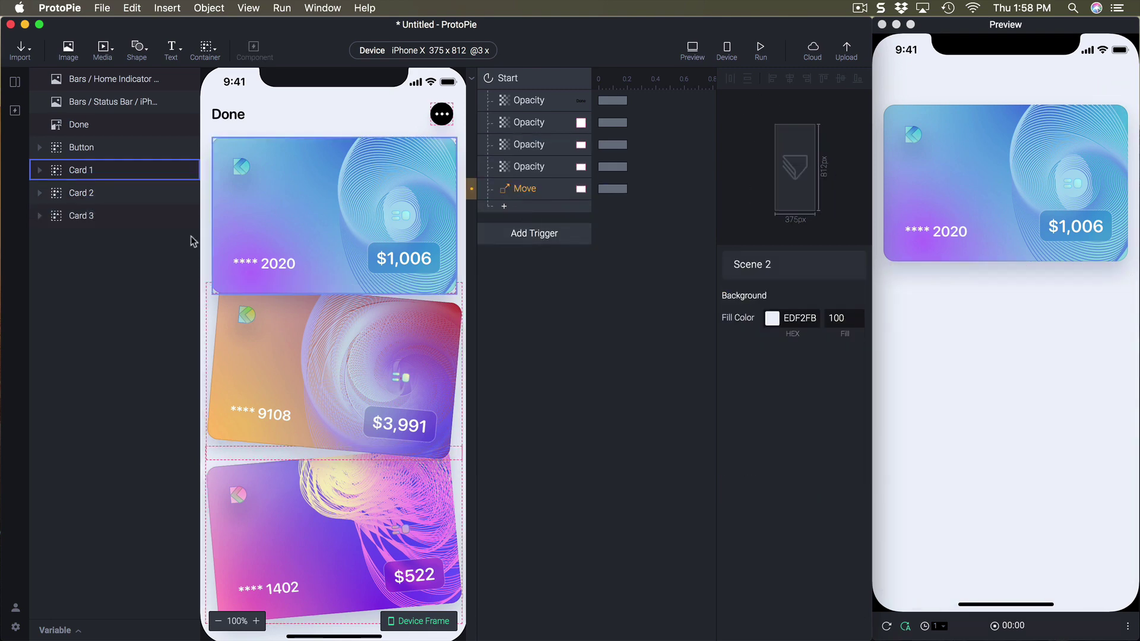
- Place Card 2 behind Card 1 to check its target position, and undo the placement
left_click(102, 196)
left_click_drag(359, 405, 359, 261)
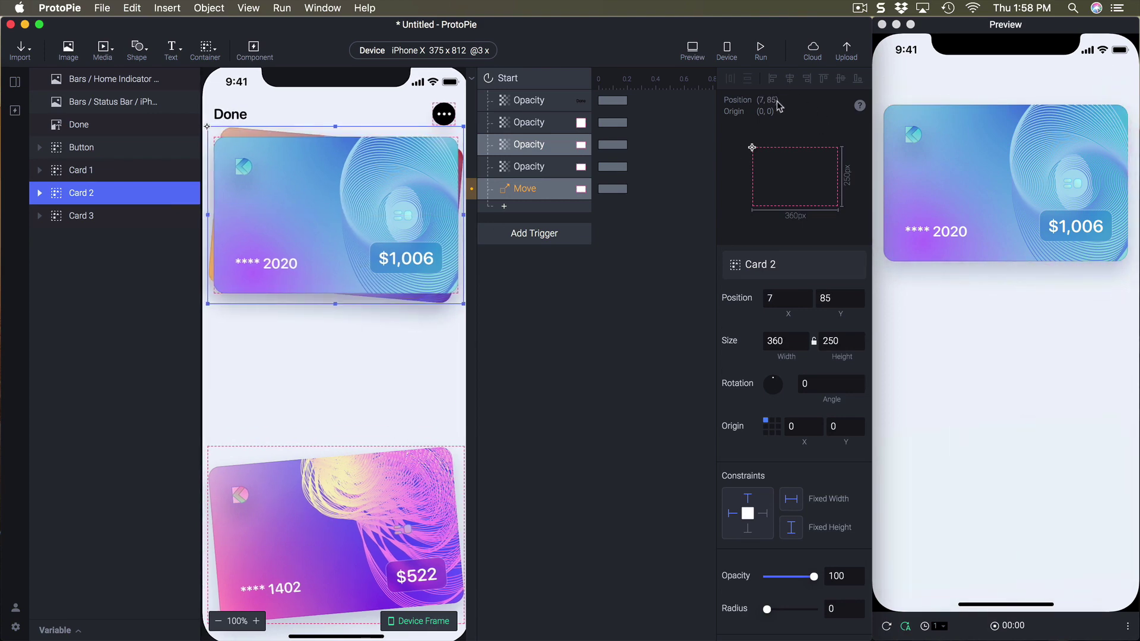
key("cmd+z")
left_click(564, 343)
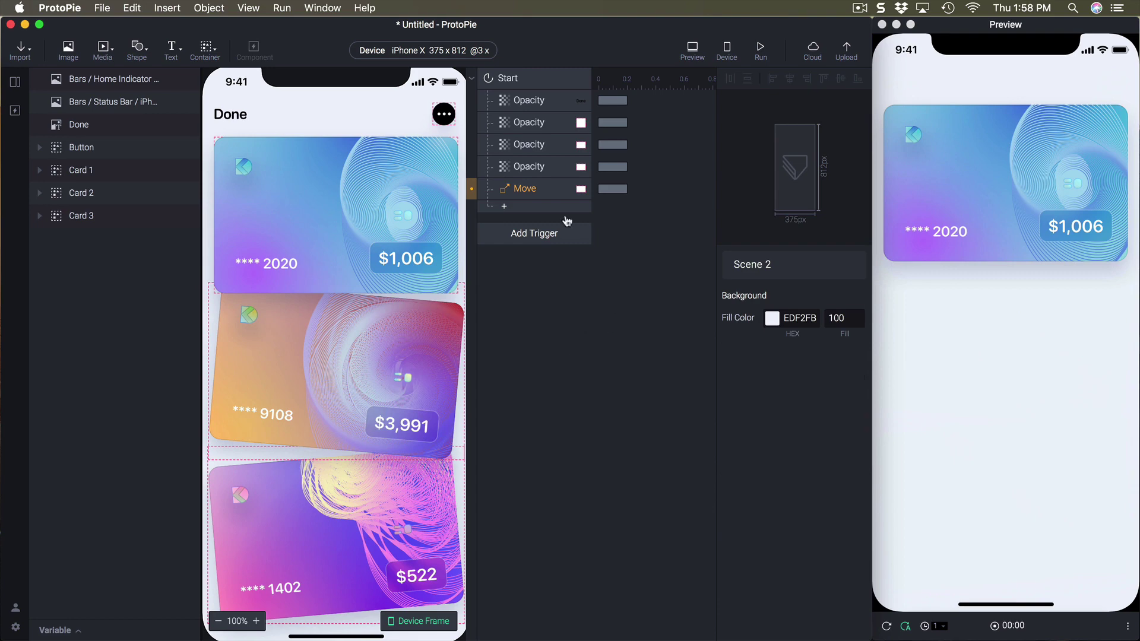
- Set Card 2's Move response to Move To with Y at 85
left_click(533, 190)
left_click(829, 349)
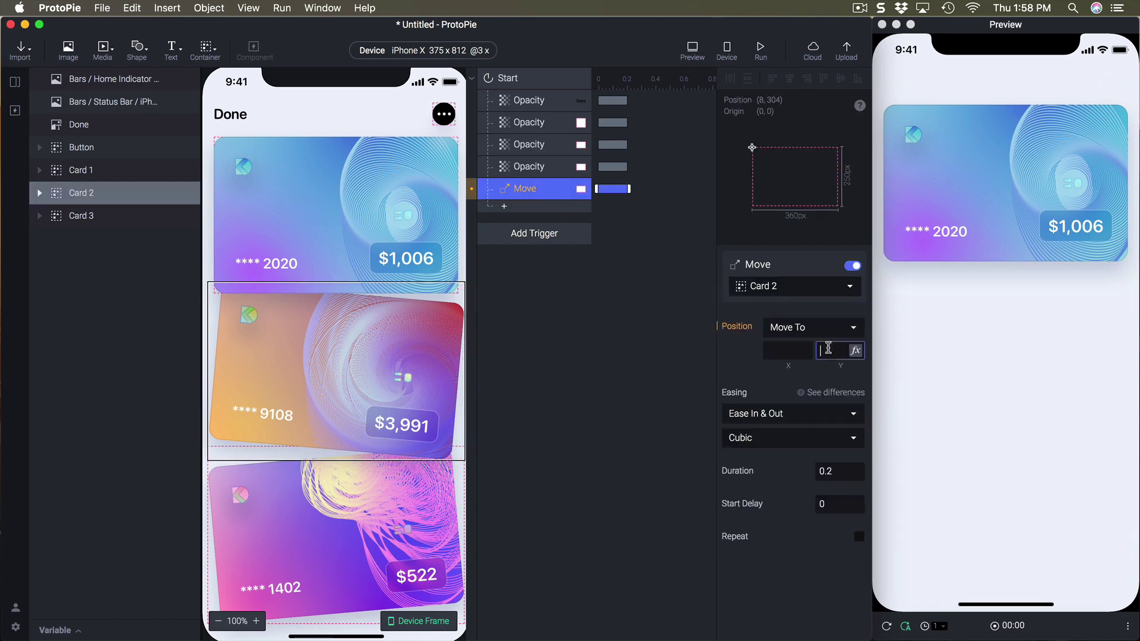
type("85")
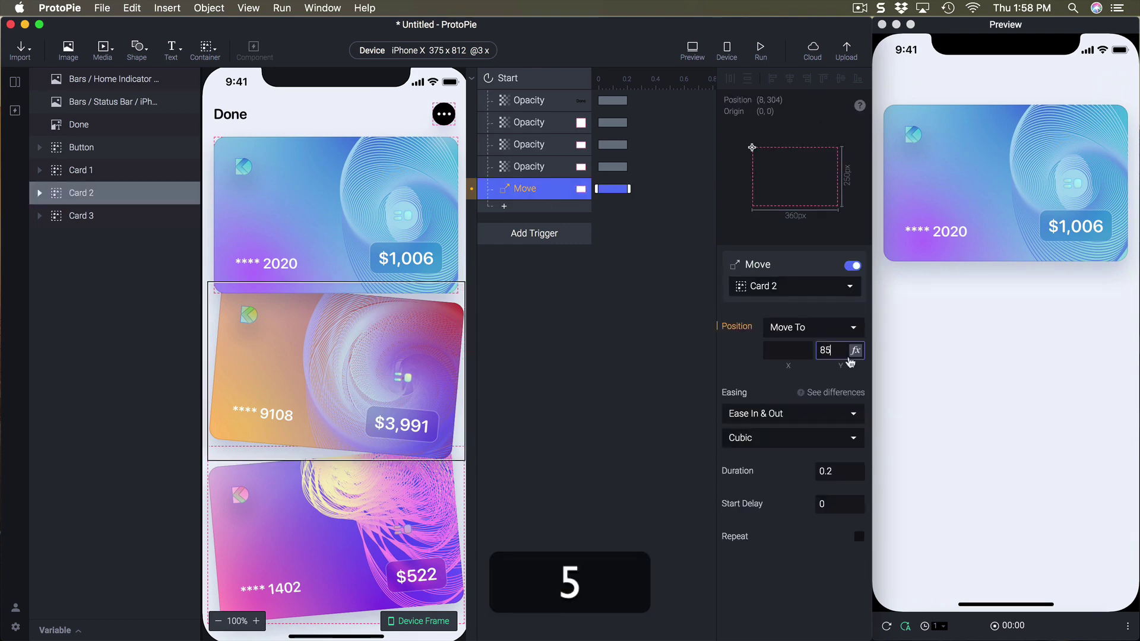
key("Return")
- Add a Move response for Card 3 to the Start trigger, using Move To with Y at 85
left_click(80, 220)
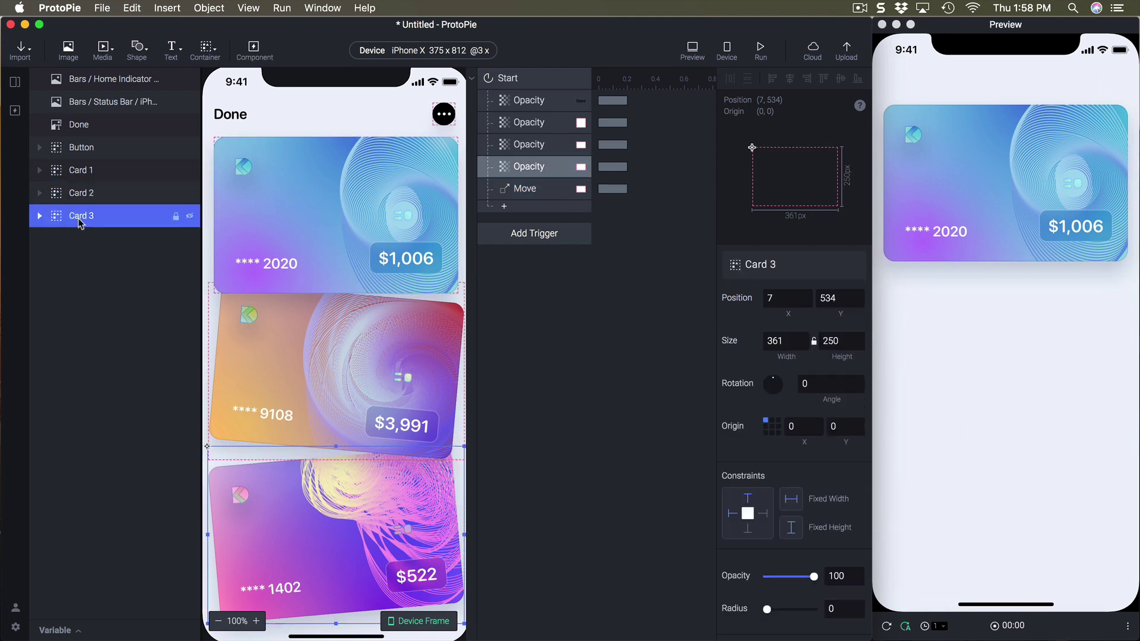
left_click(526, 207)
left_click(523, 226)
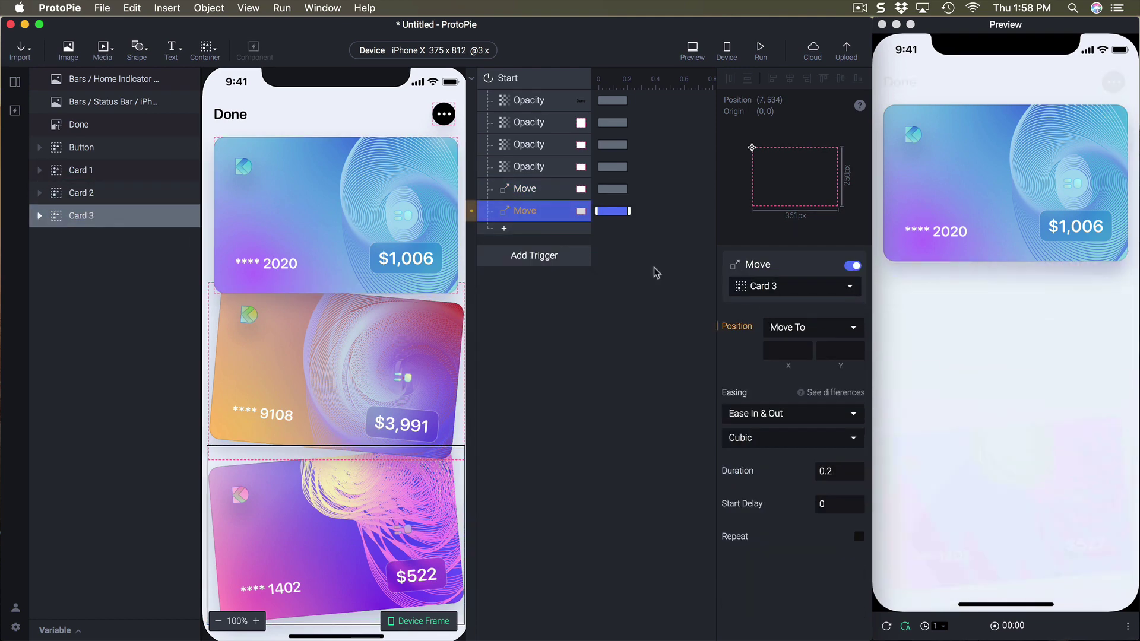
left_click(836, 352)
type("85")
key("Return")
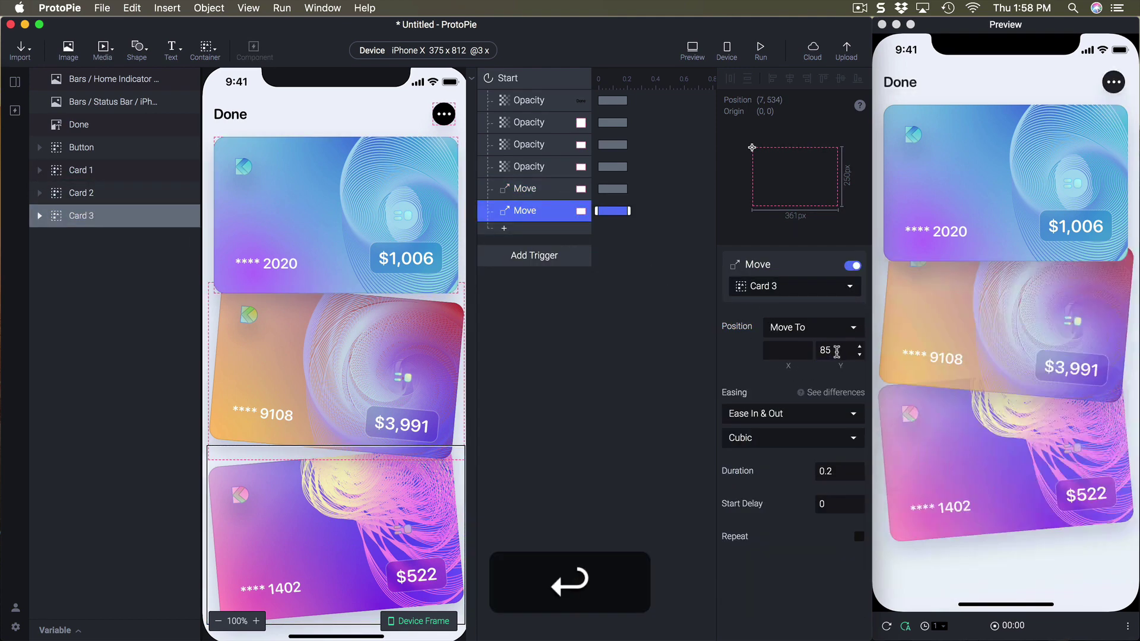
- Replay the current animation and set the duration of all Opacity and Move responses in the Start trigger to 0
left_click(886, 628)
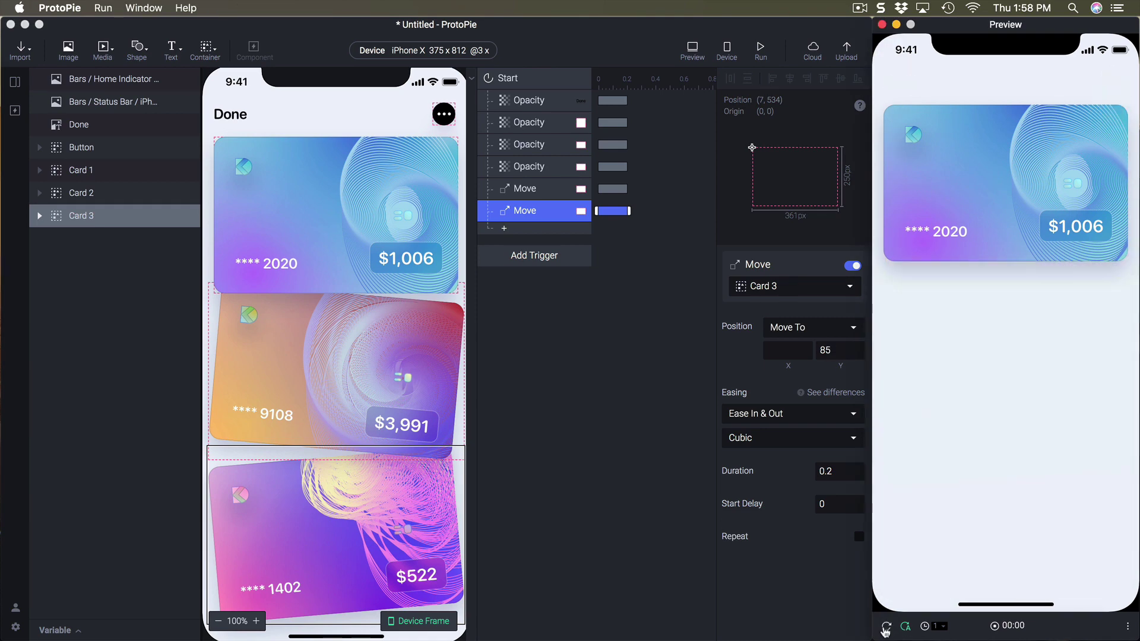
left_click(530, 214)
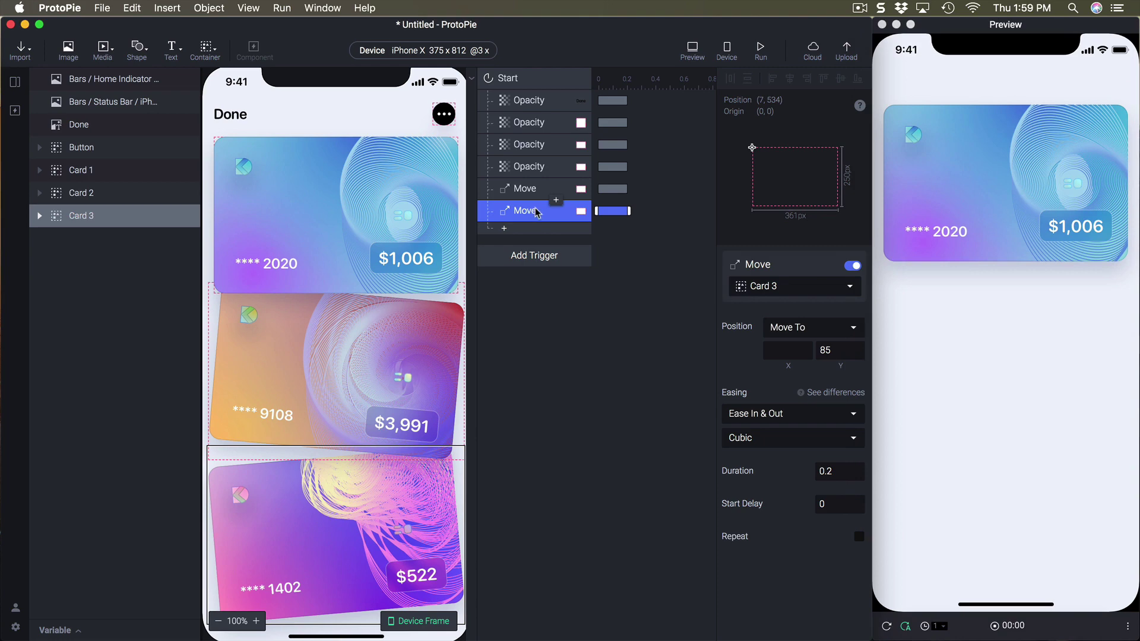
key("shift")
left_click(530, 109, "shift")
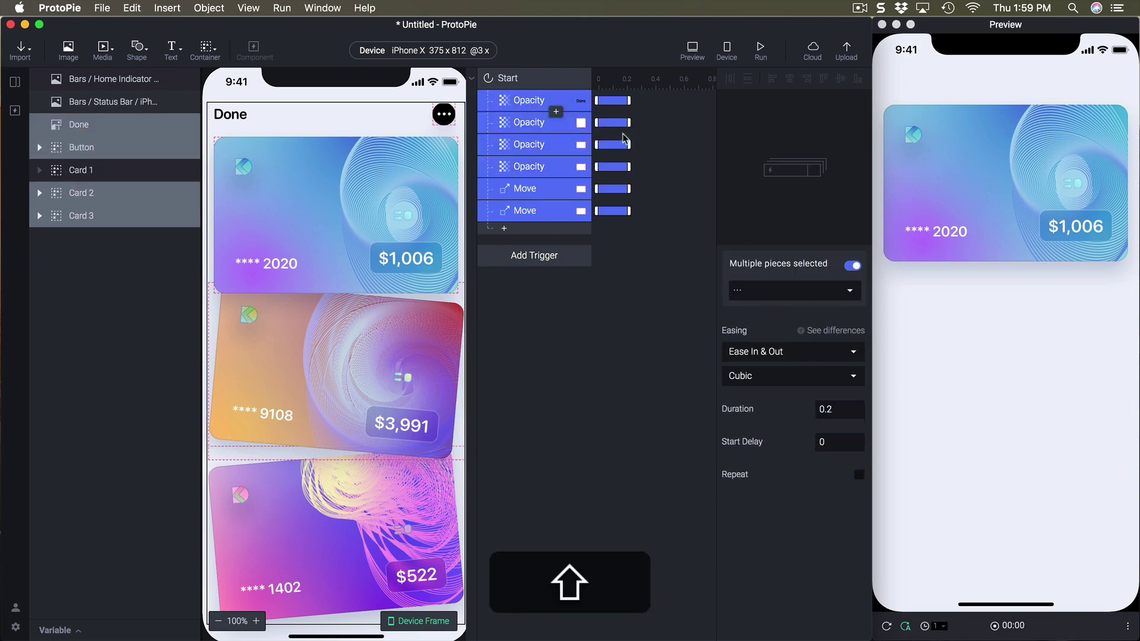
left_click_drag(623, 127, 598, 127)
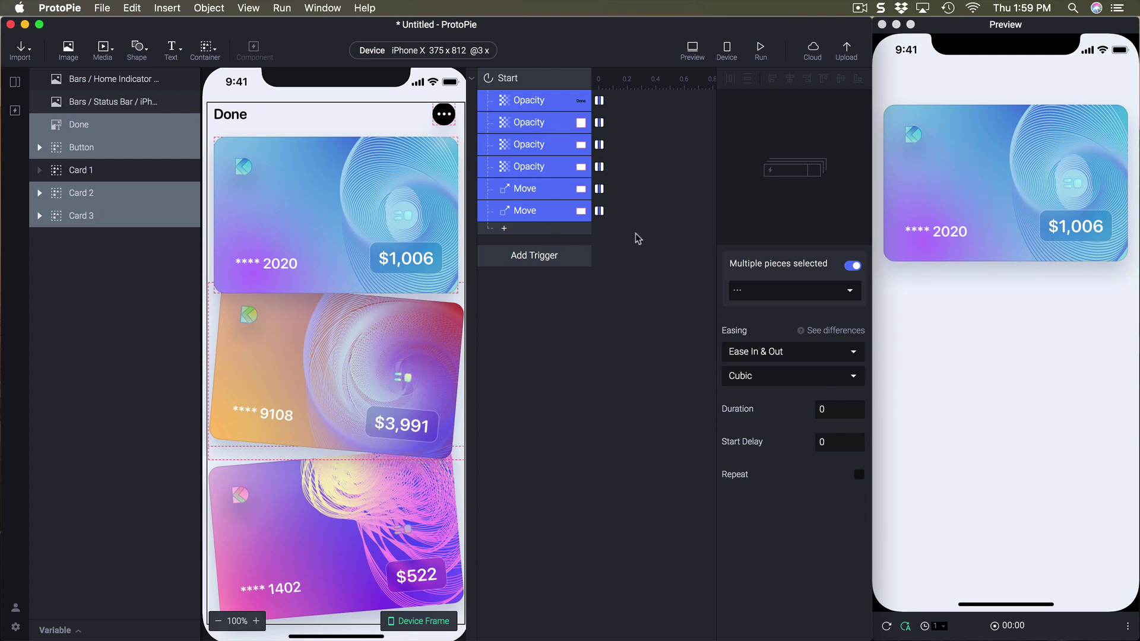
left_click(639, 346)
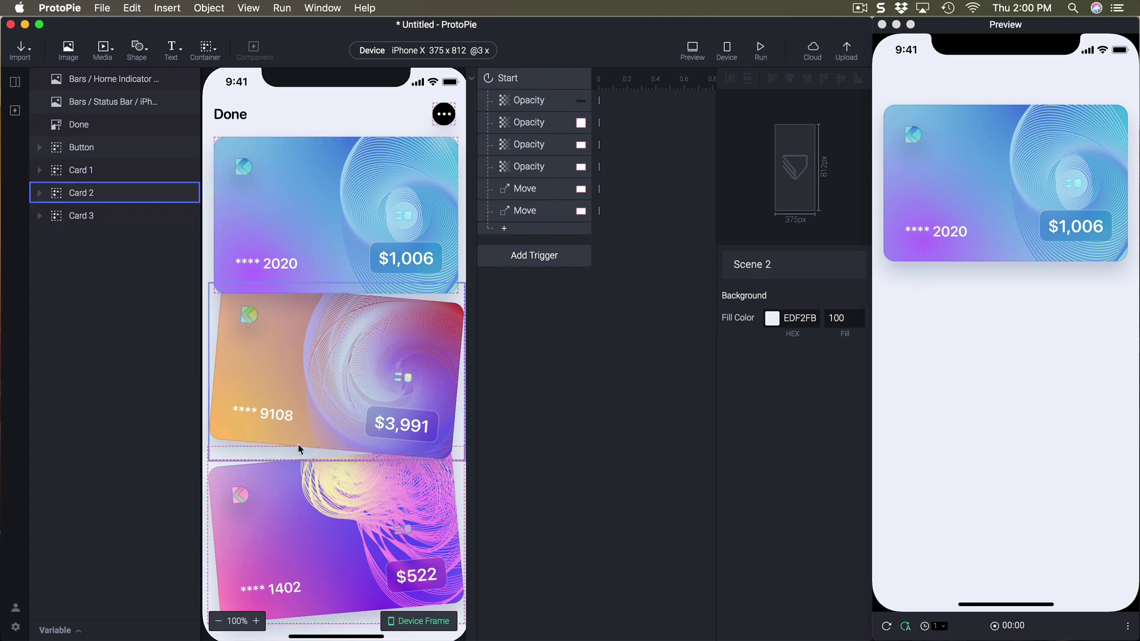
- Add Reset responses for the Done layer and the Button to Scene 2's Start trigger
left_click(96, 126)
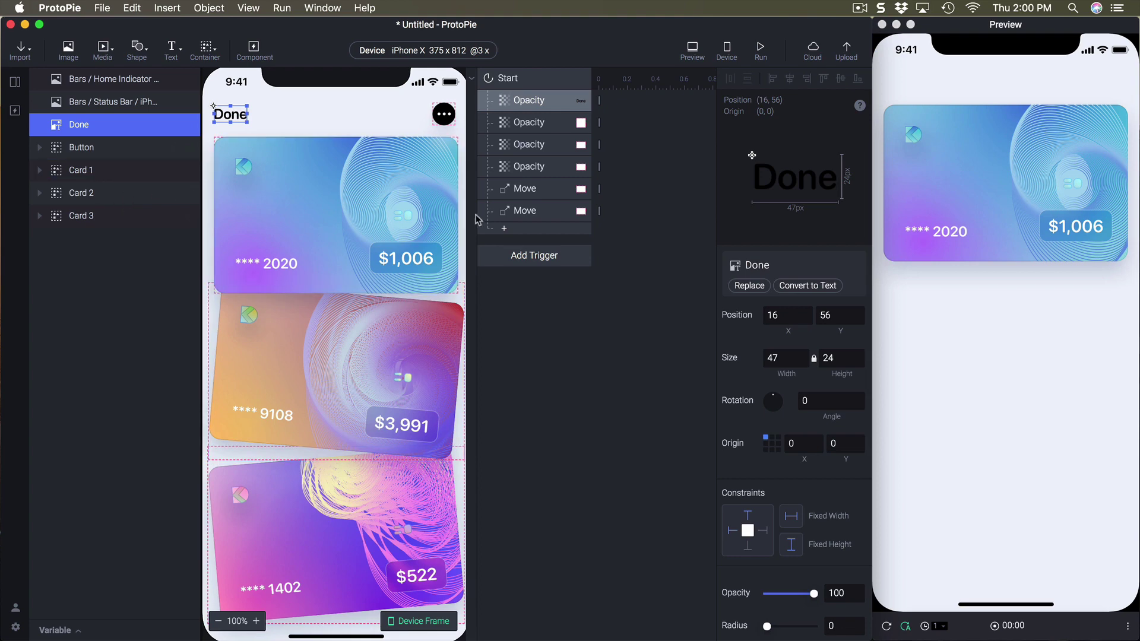
left_click(514, 230)
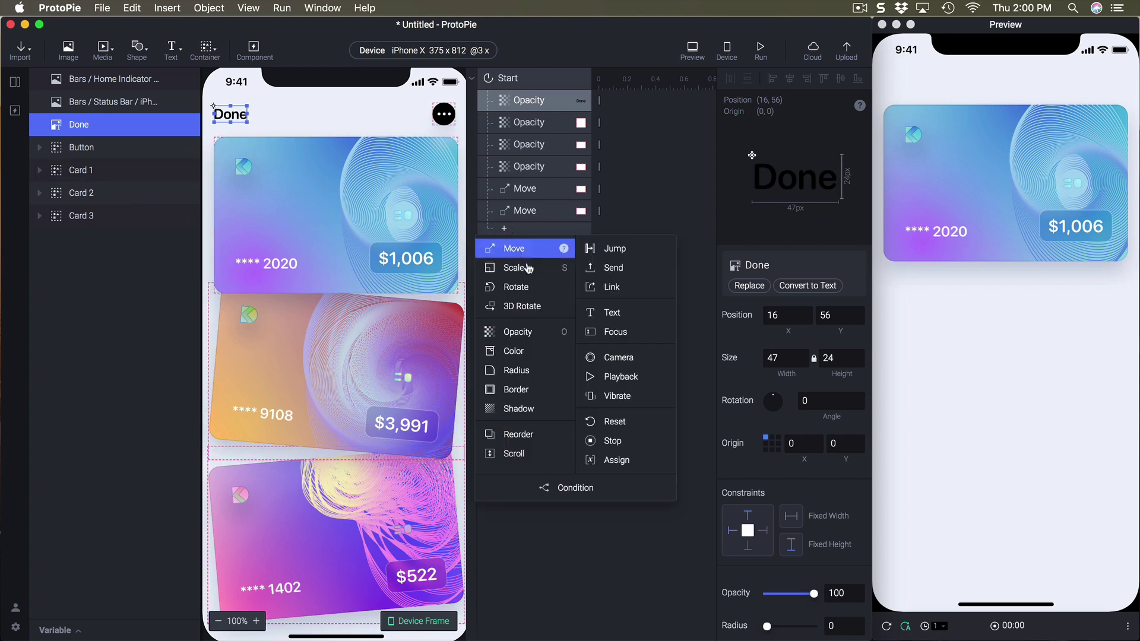
left_click(638, 421)
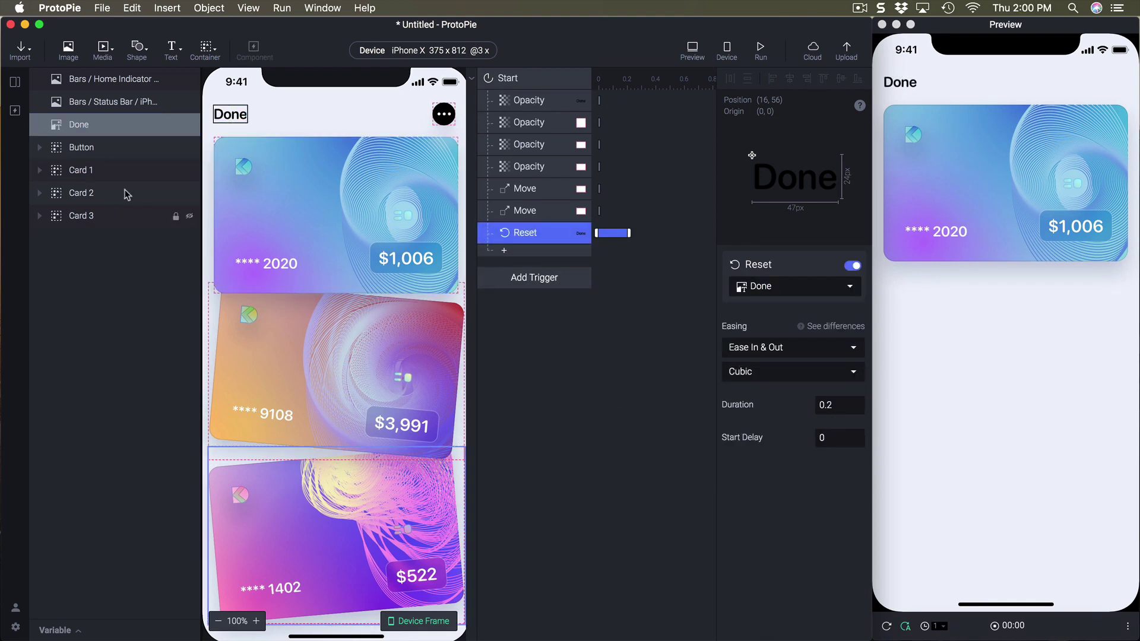
left_click(96, 149)
left_click(518, 250)
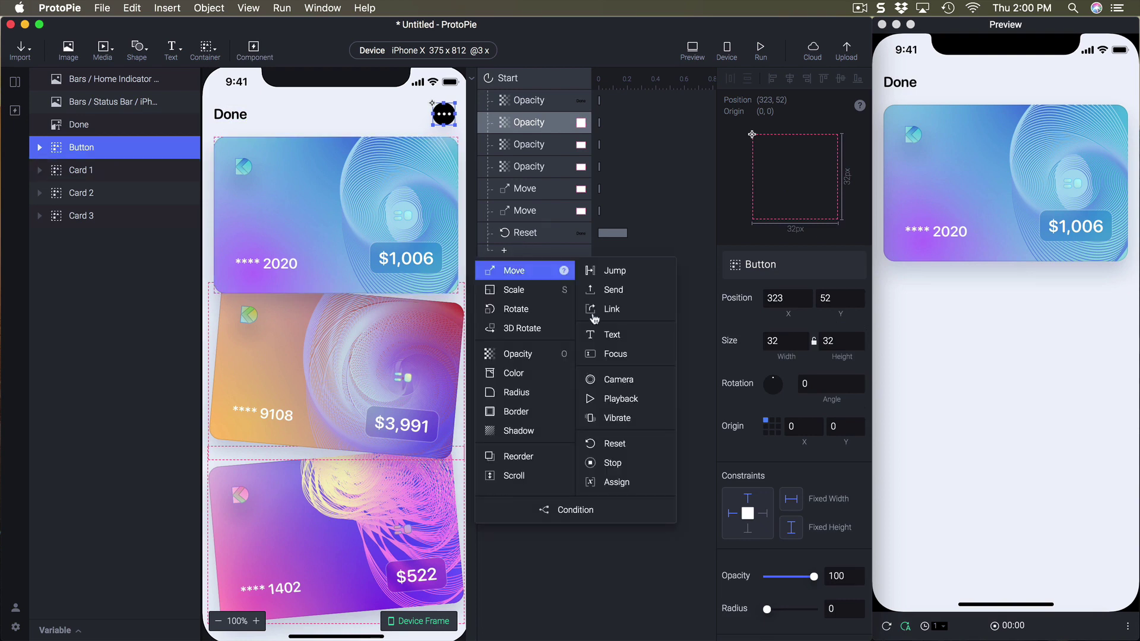
key("Escape")
- Add Reset responses for Card 2 and Card 3 to the Start trigger
left_click(118, 170)
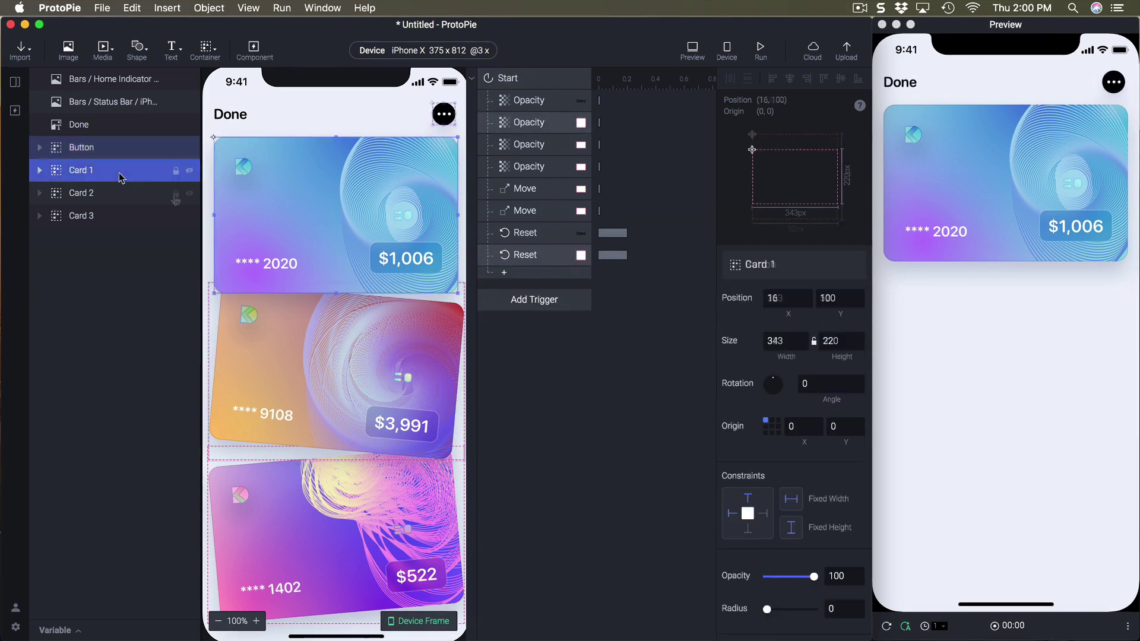
left_click(113, 193)
left_click(503, 273)
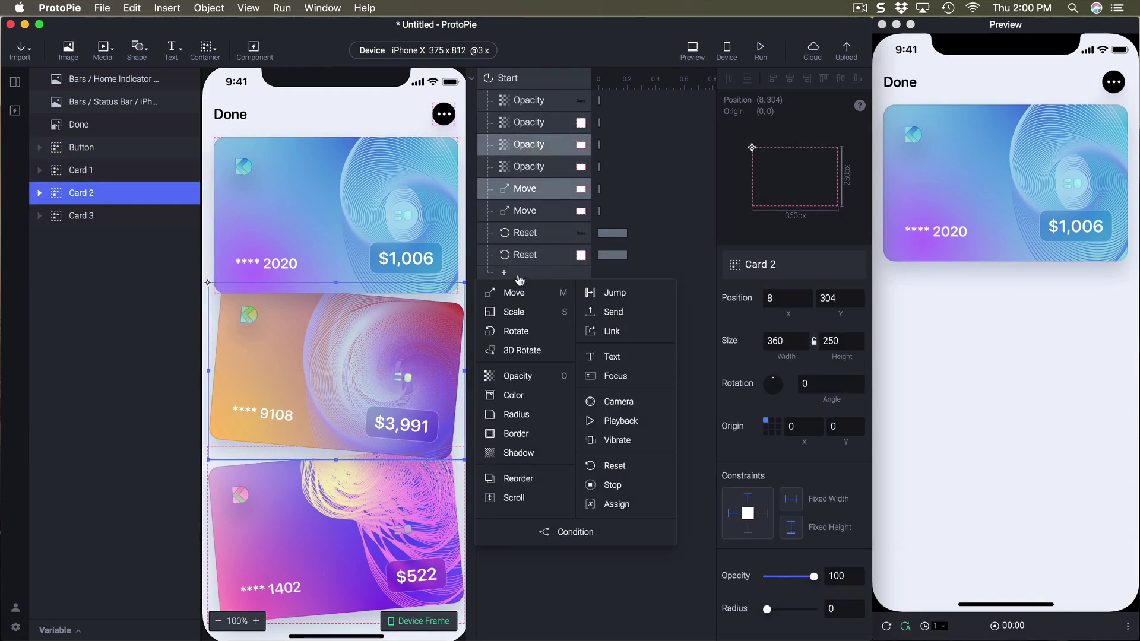
left_click(628, 465)
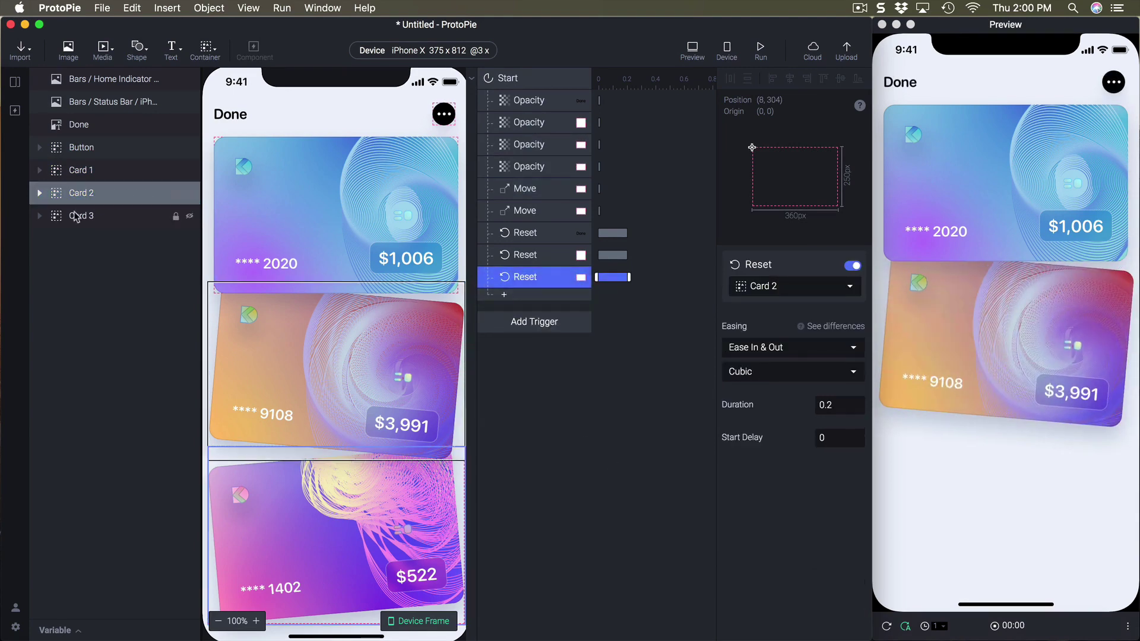
left_click(92, 215)
left_click(506, 294)
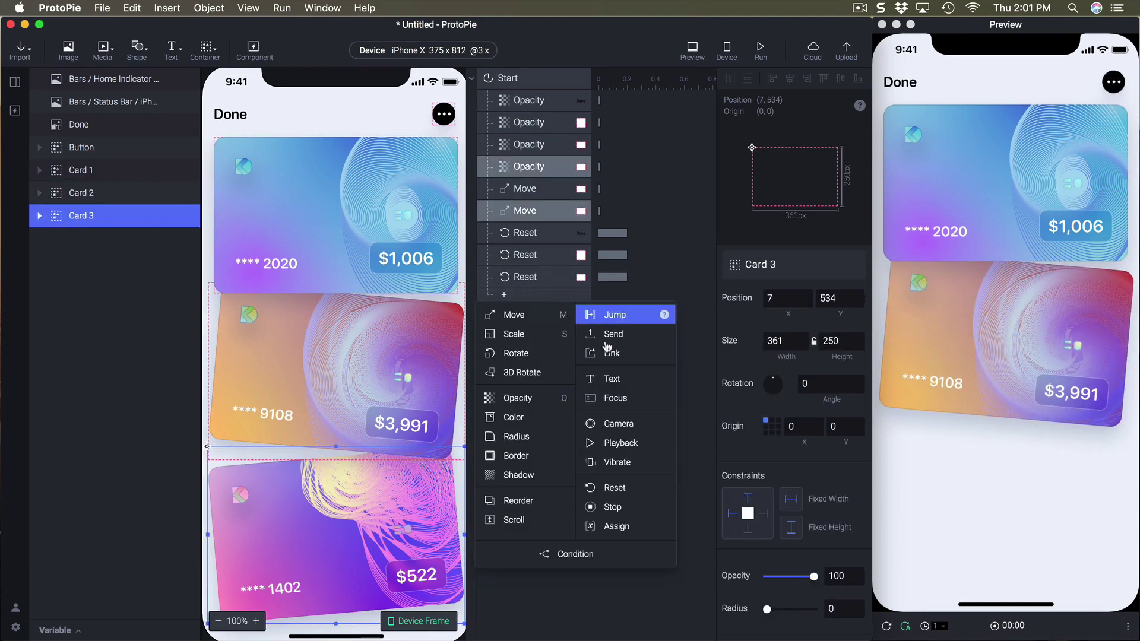
left_click(623, 488)
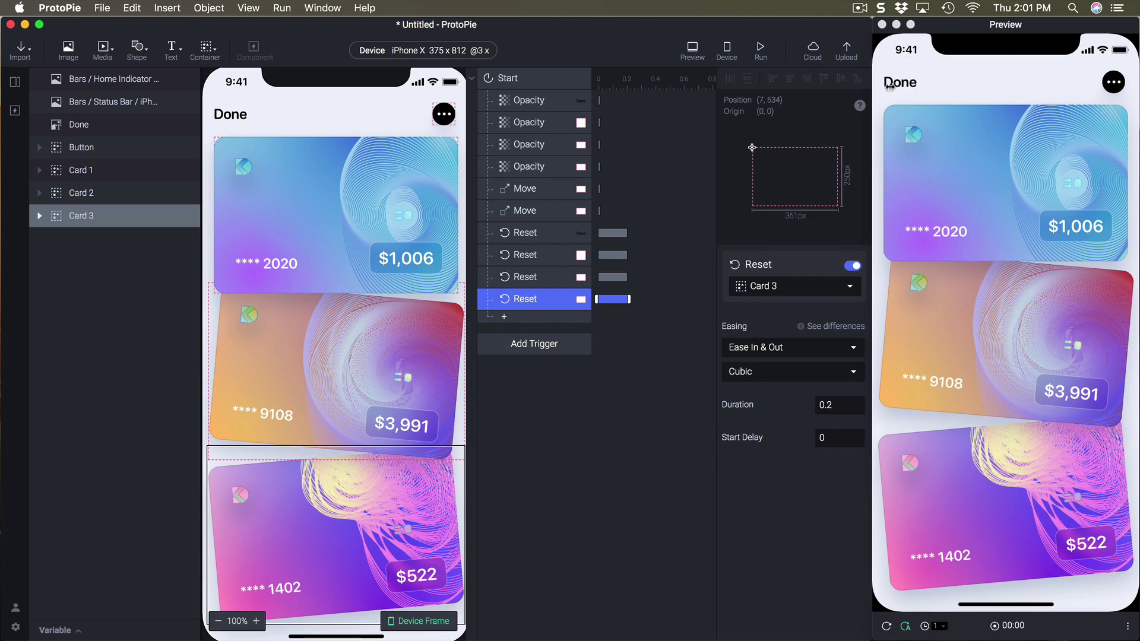
left_click(525, 101)
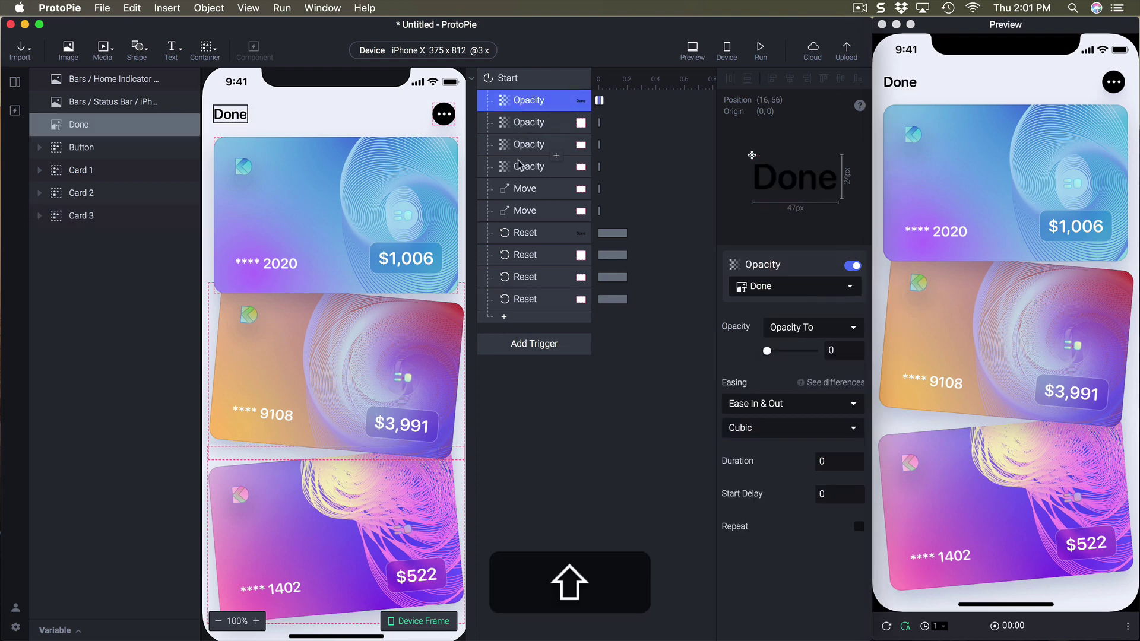
left_click(516, 212, "shift")
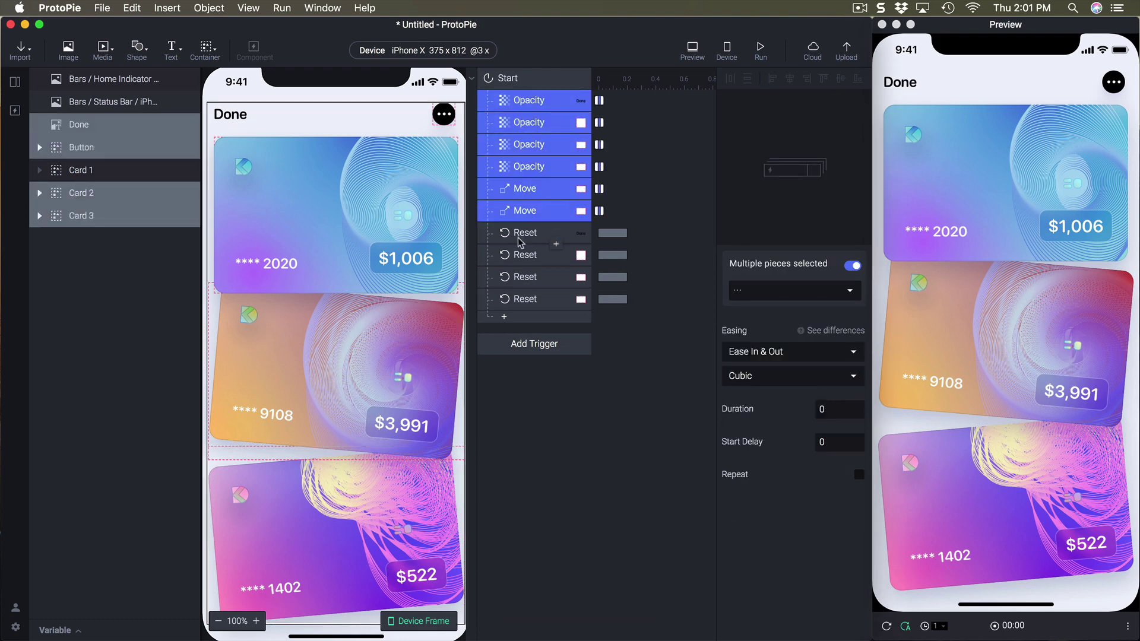
left_click(524, 233)
left_click(533, 299, "shift")
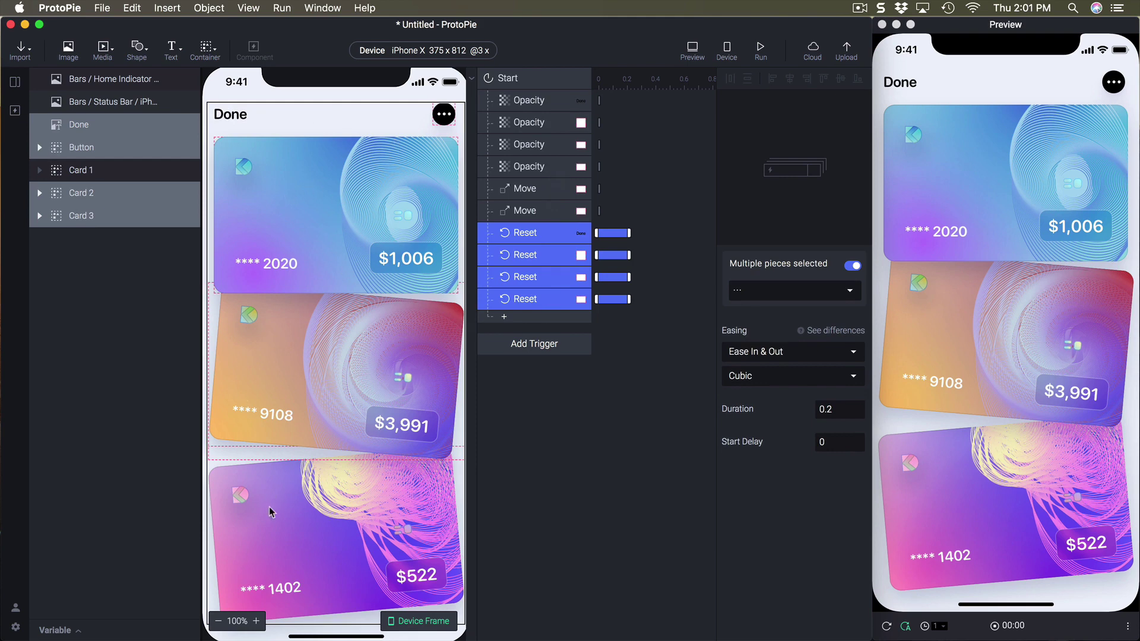
left_click(575, 431)
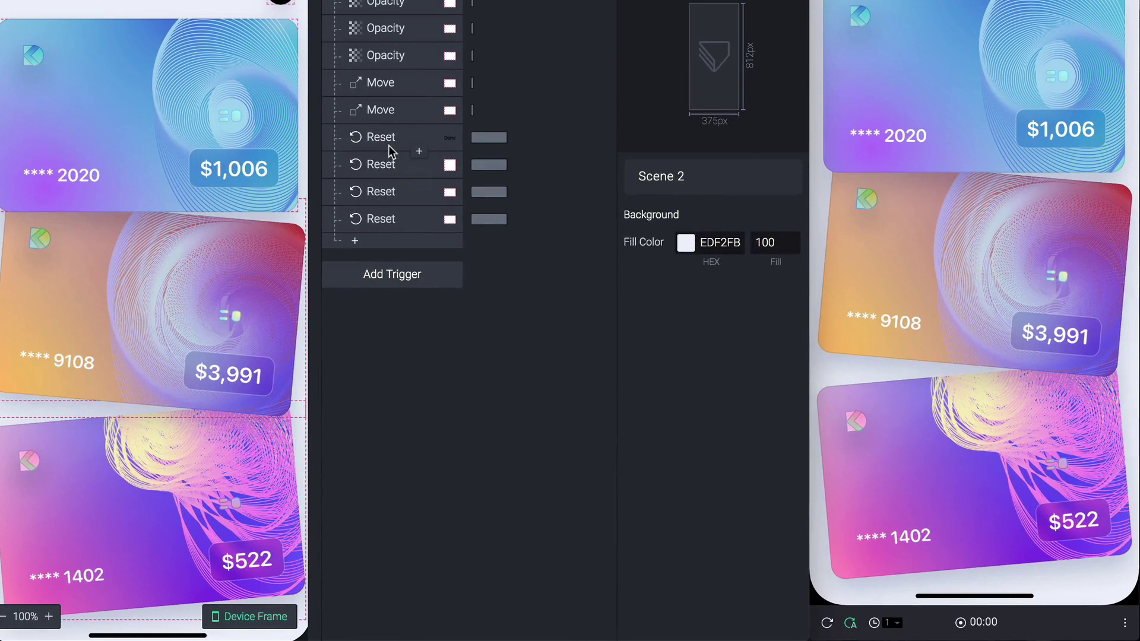
- Set the duration of the Reset responses for Done and Button to 0.5
left_click(388, 145)
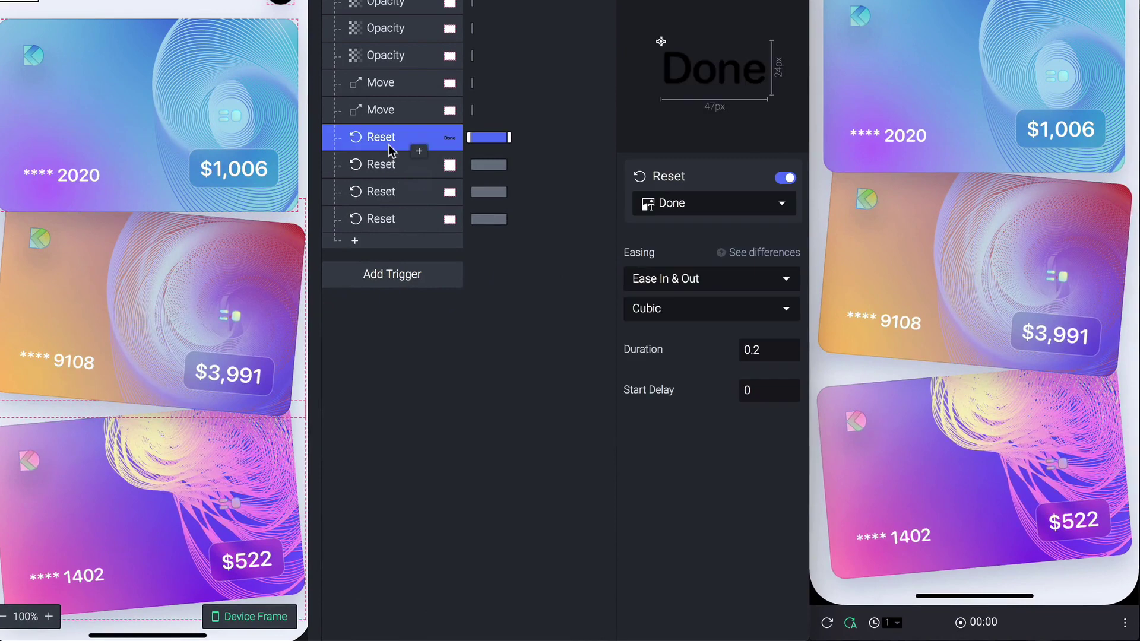
left_click(384, 171, "shift")
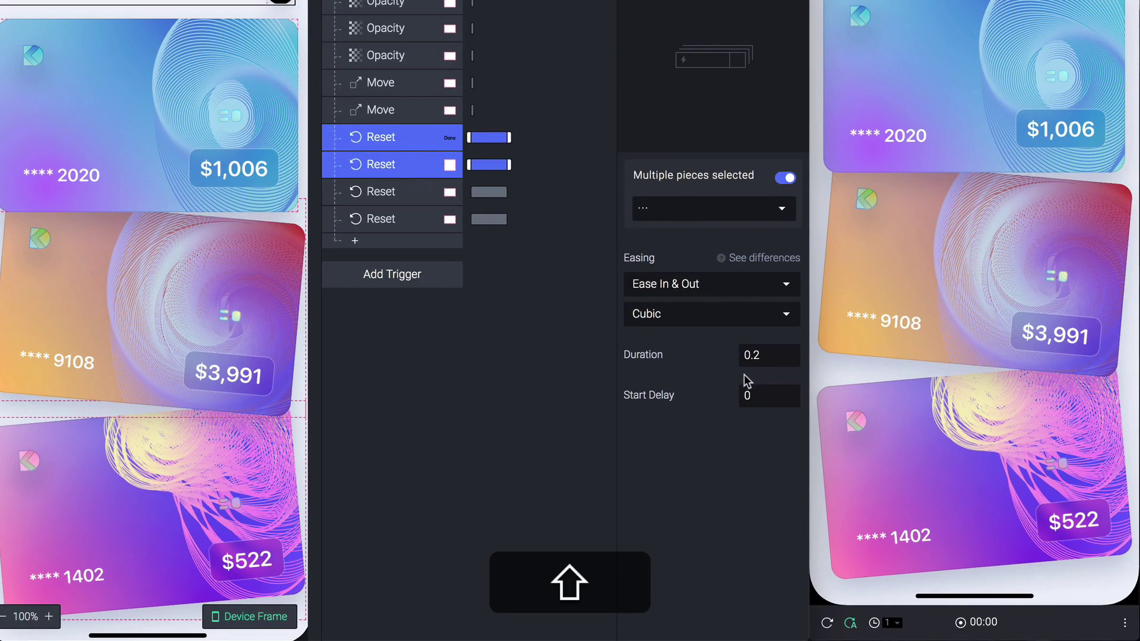
left_click(767, 359)
key("BackSpace")
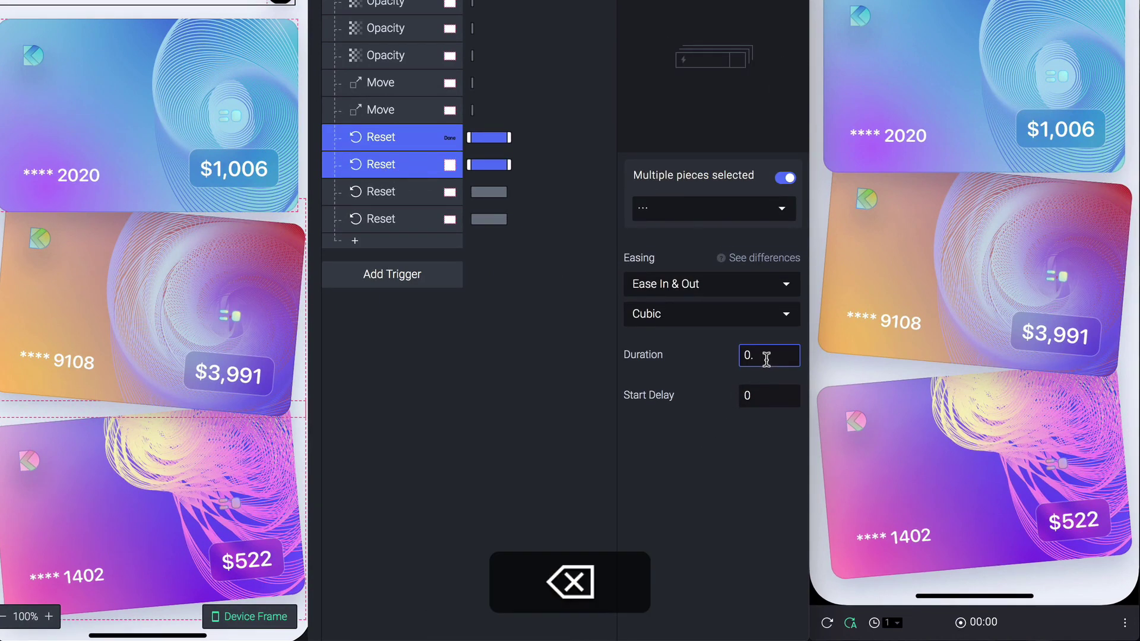
type("5")
key("Return")
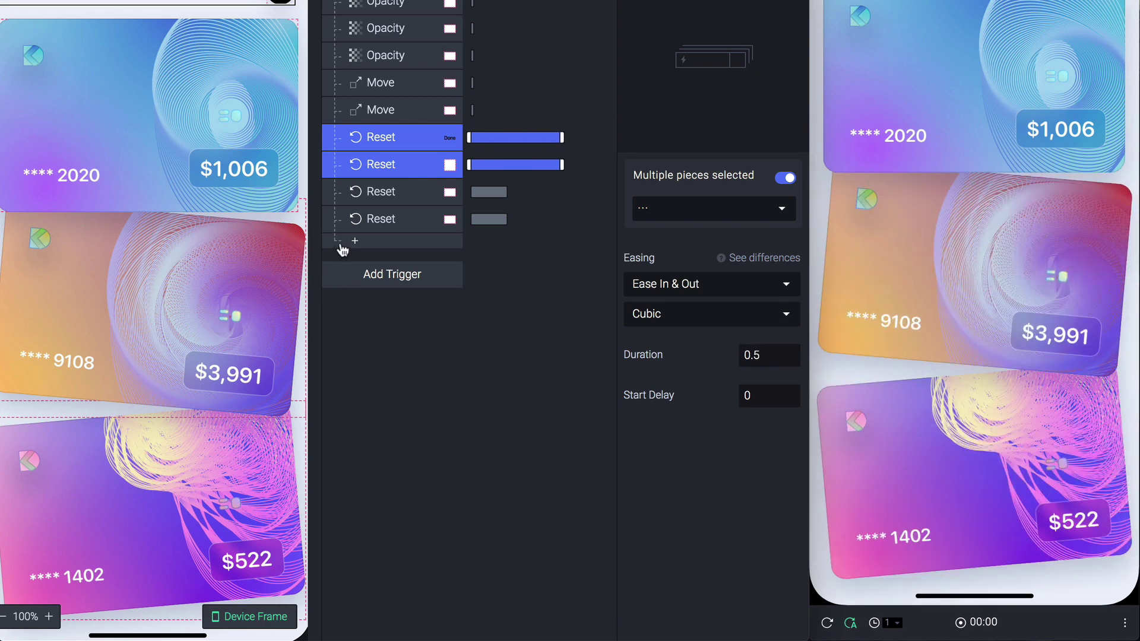
- Change the easing of the Card 2 and Card 3 Reset responses to Spring with a tension of 200
left_click(389, 191)
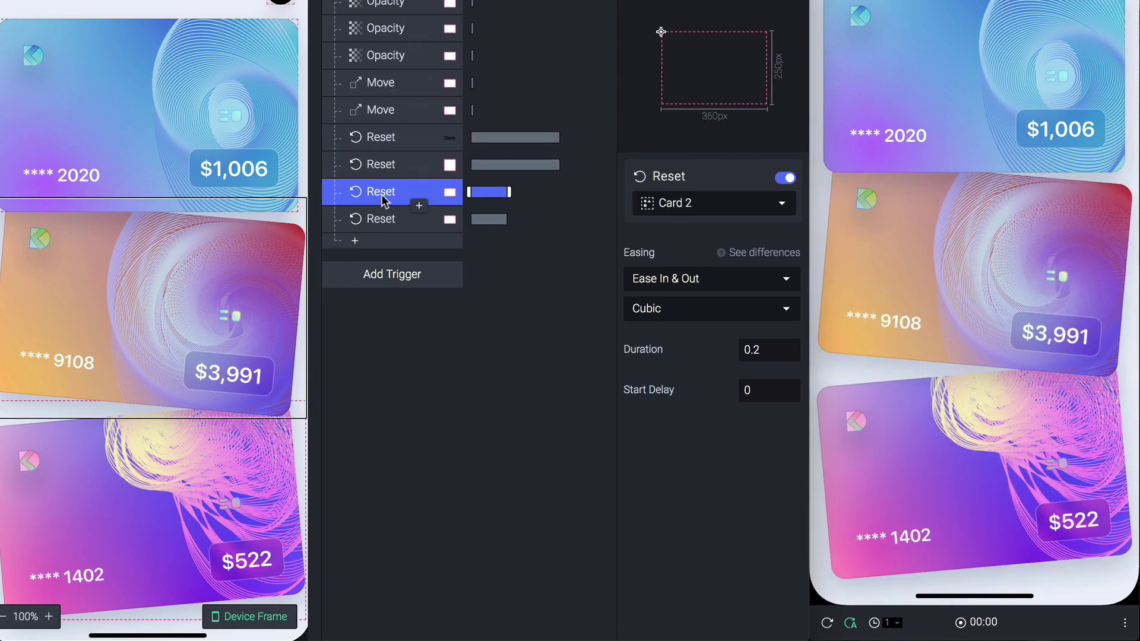
left_click(380, 218, "shift")
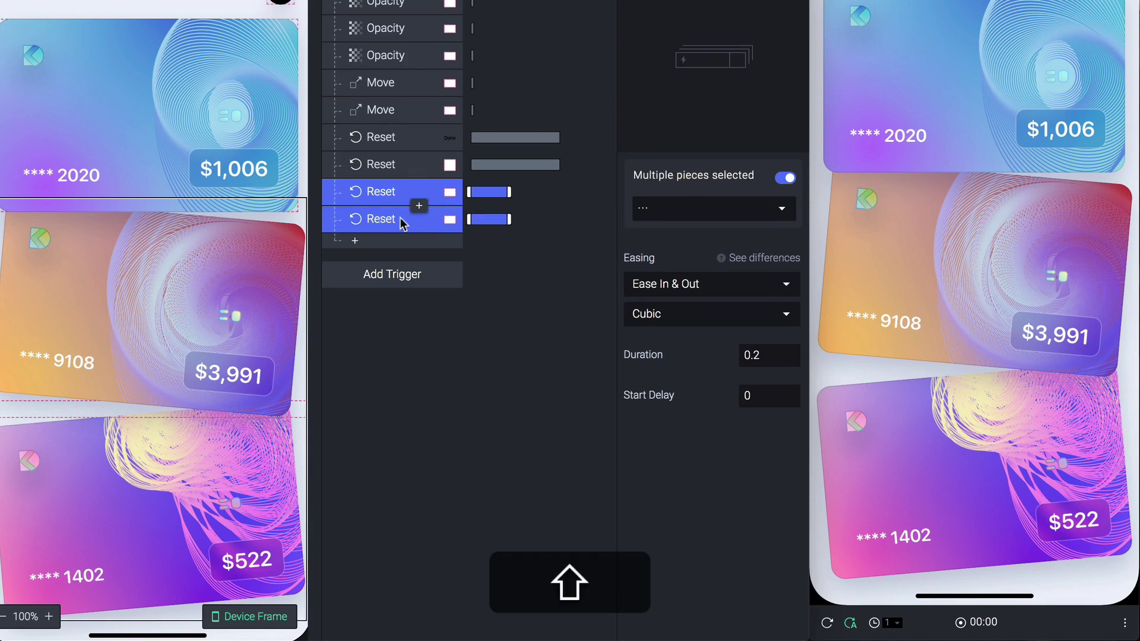
left_click(691, 284)
left_click(742, 315)
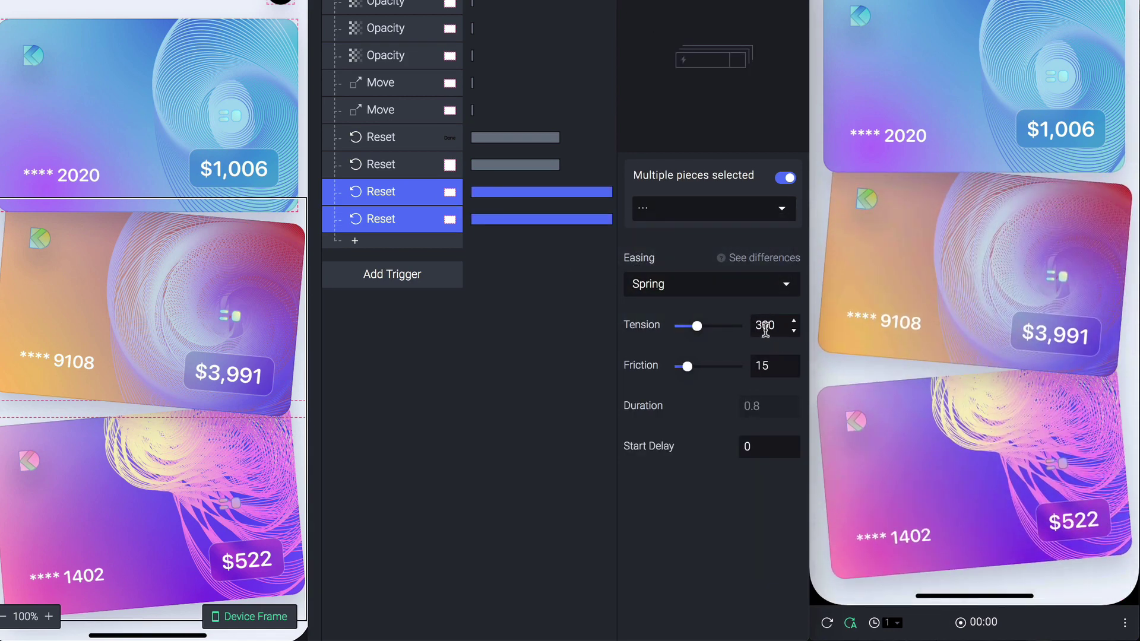
left_click(764, 325)
type("2")
key("Return")
- Replay Scene 2's animation, and test the card stack tap in the preview from Scene 1
left_click(827, 623)
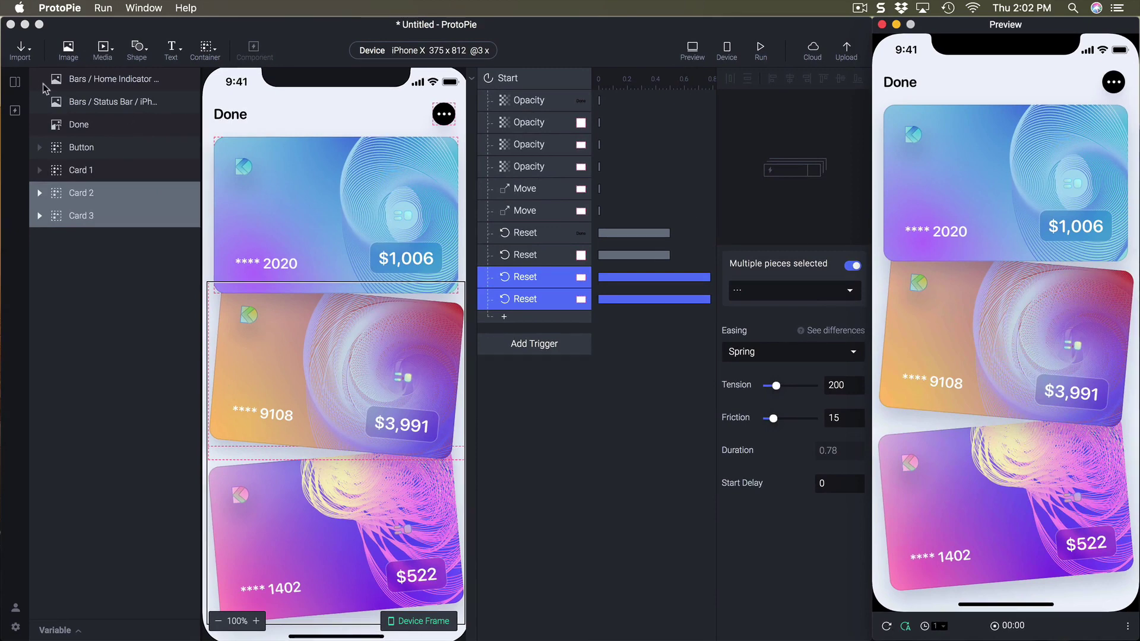
left_click(15, 81)
left_click(15, 82)
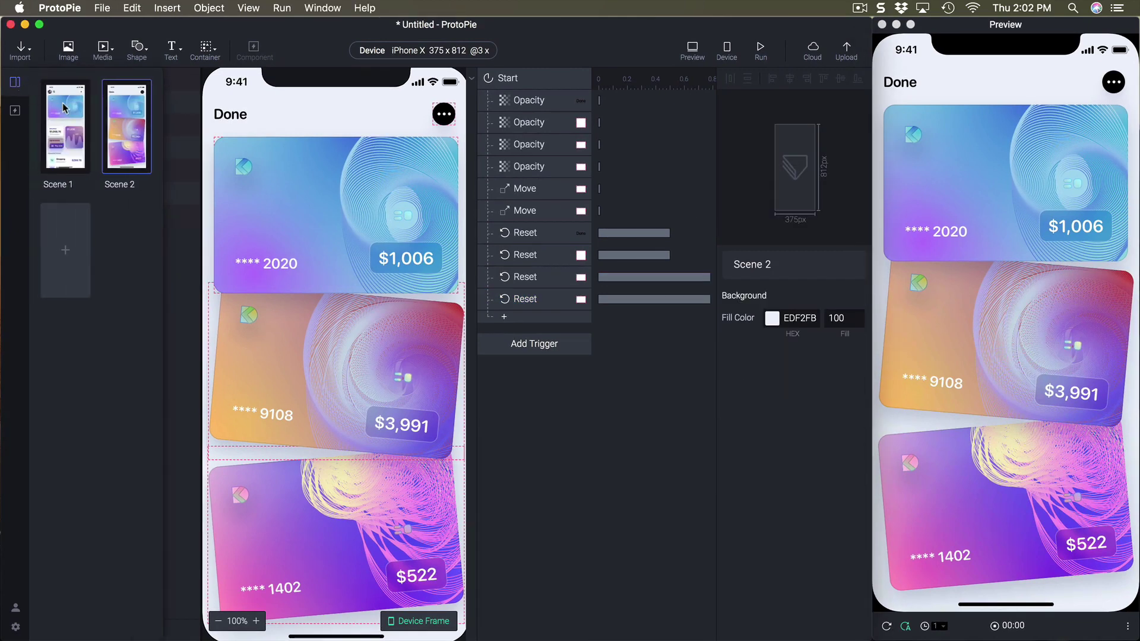
double_click(64, 107)
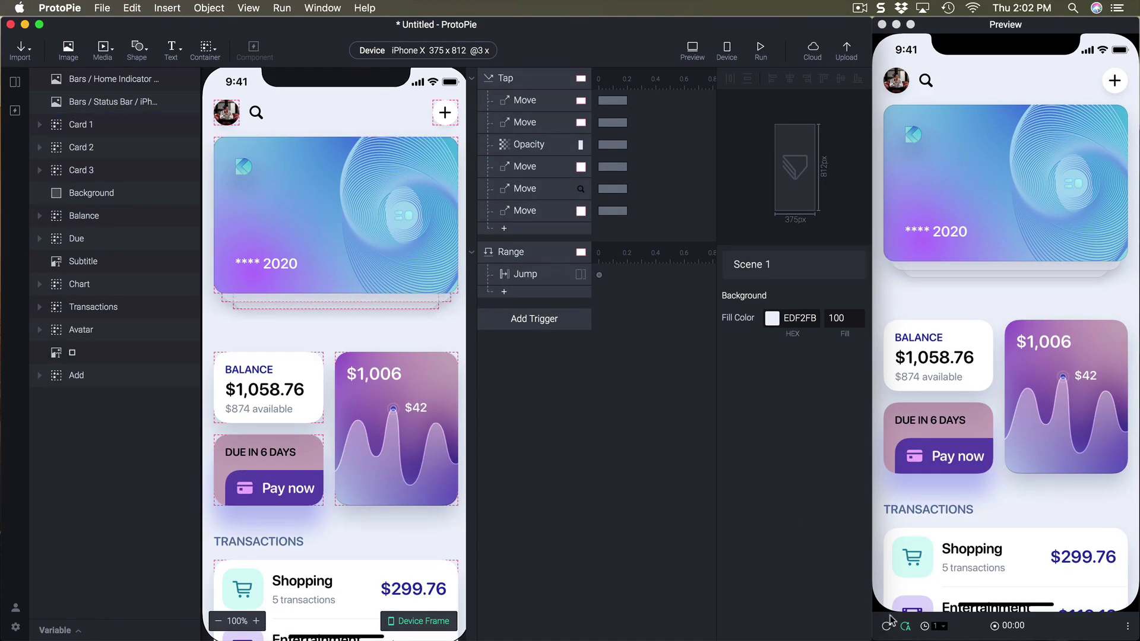
left_click(996, 185)
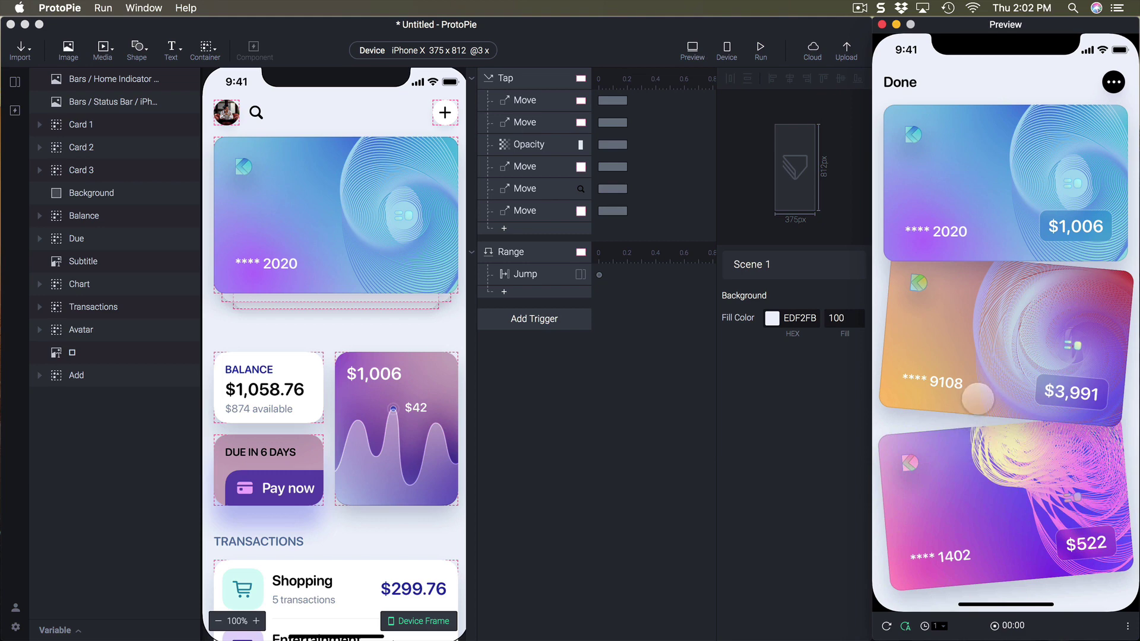
left_click(887, 626)
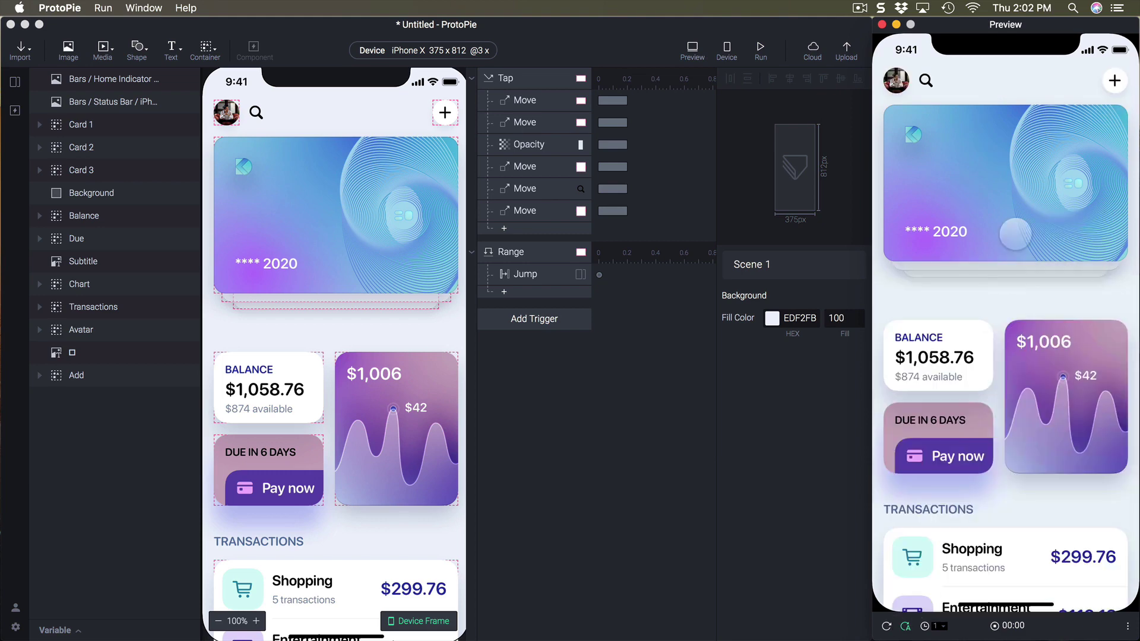
left_click(979, 199)
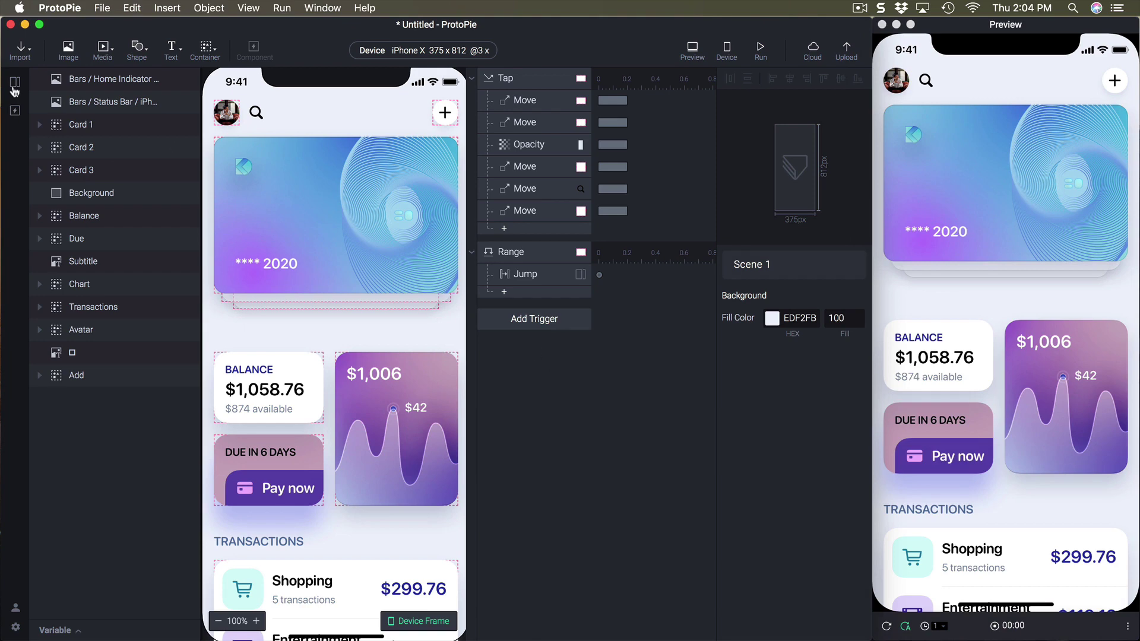
- Set the multiple-scenes option of Scene 2's Start trigger to Start With Jump
left_click(15, 86)
left_click(126, 126)
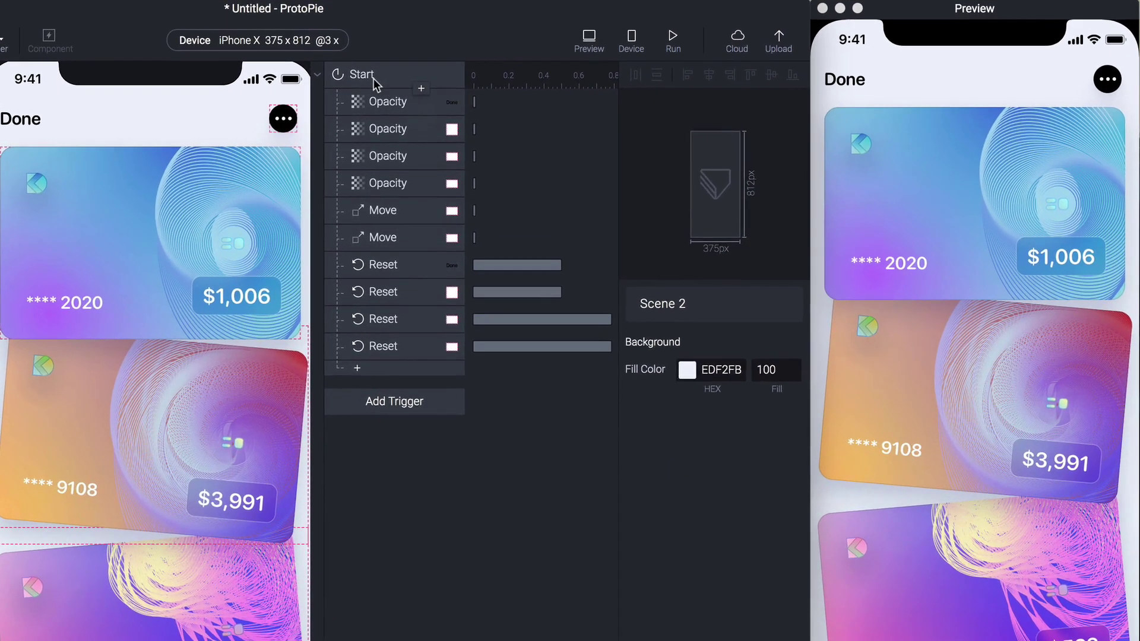
left_click(516, 79)
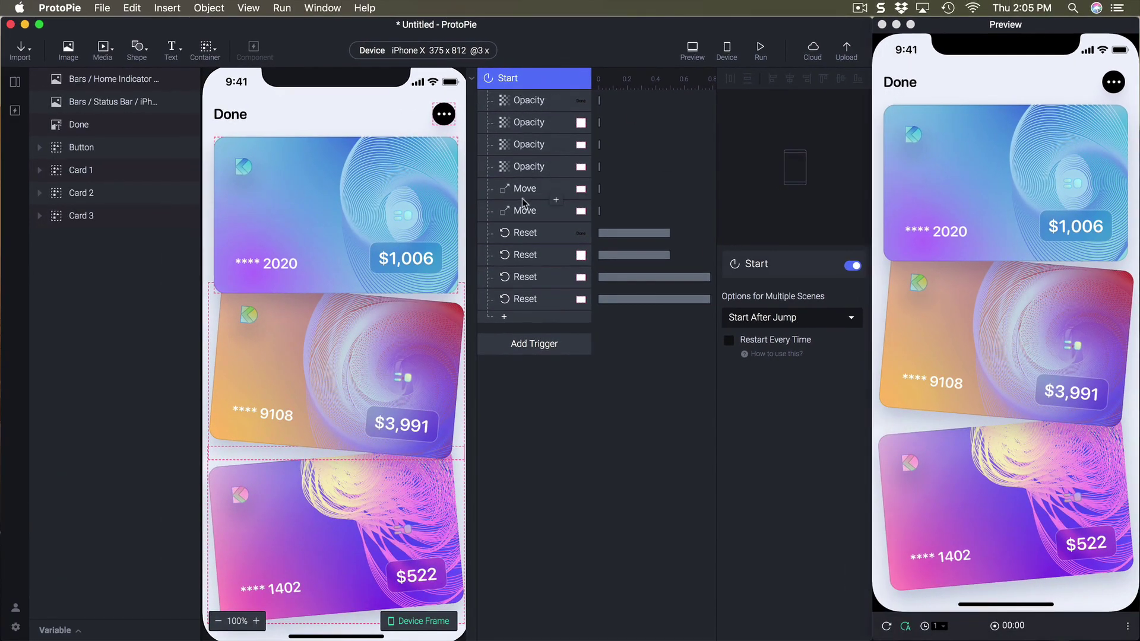
left_click(759, 321)
left_click(760, 330)
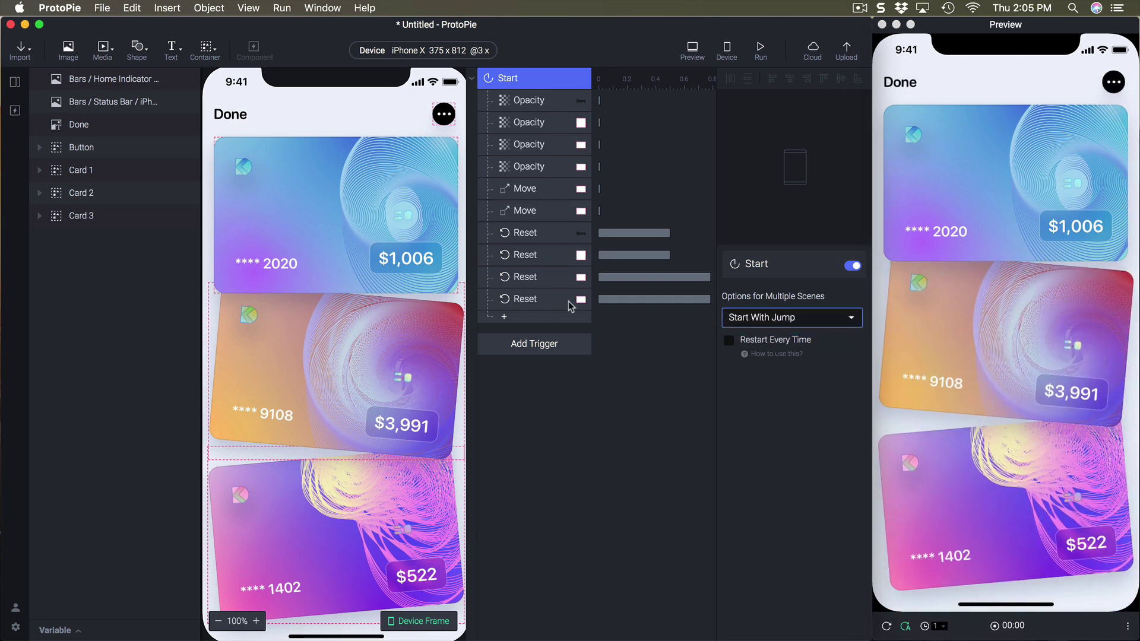
- Open Scene 1 and test tapping the card stack in the preview
left_click(15, 82)
double_click(62, 122)
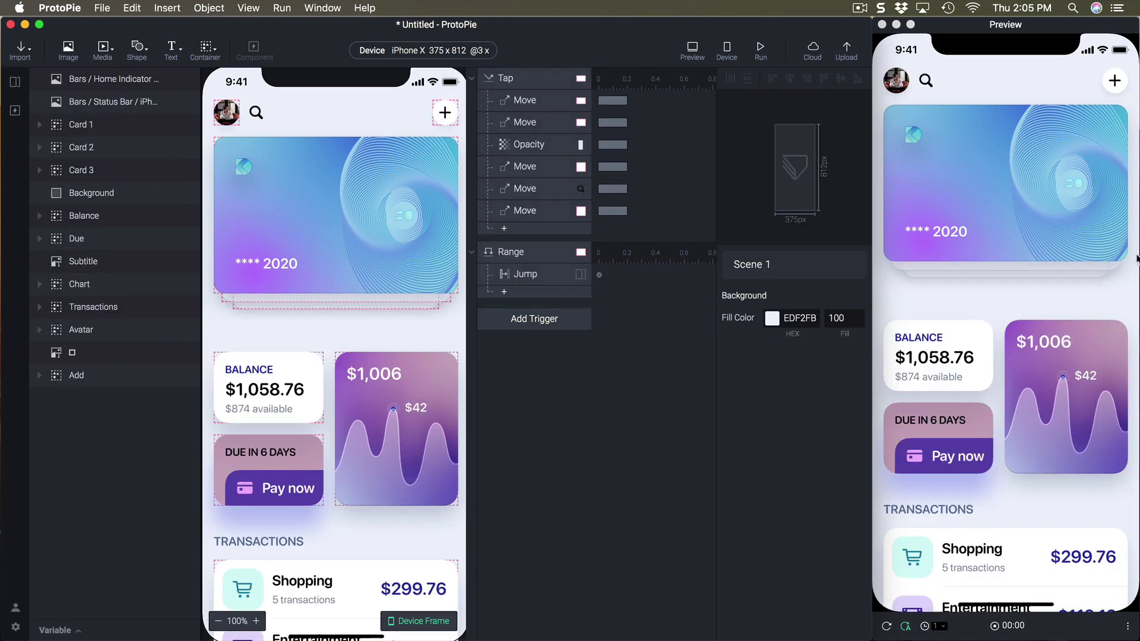
left_click(1019, 203)
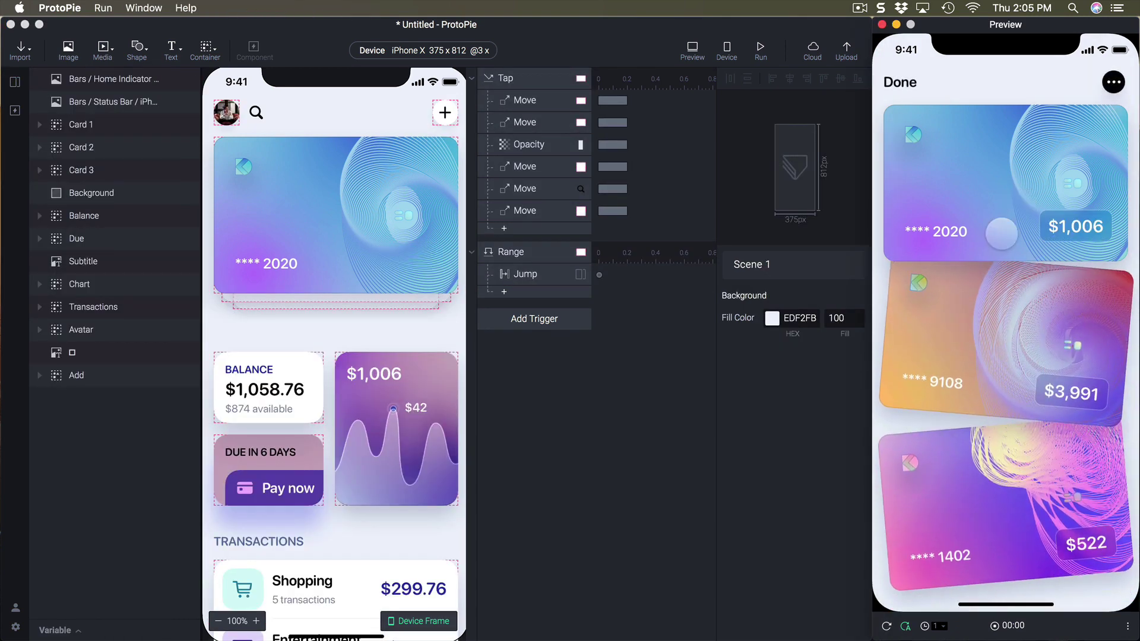
- Return to Scene 2 and add a Tap trigger to the Done layer
left_click(15, 82)
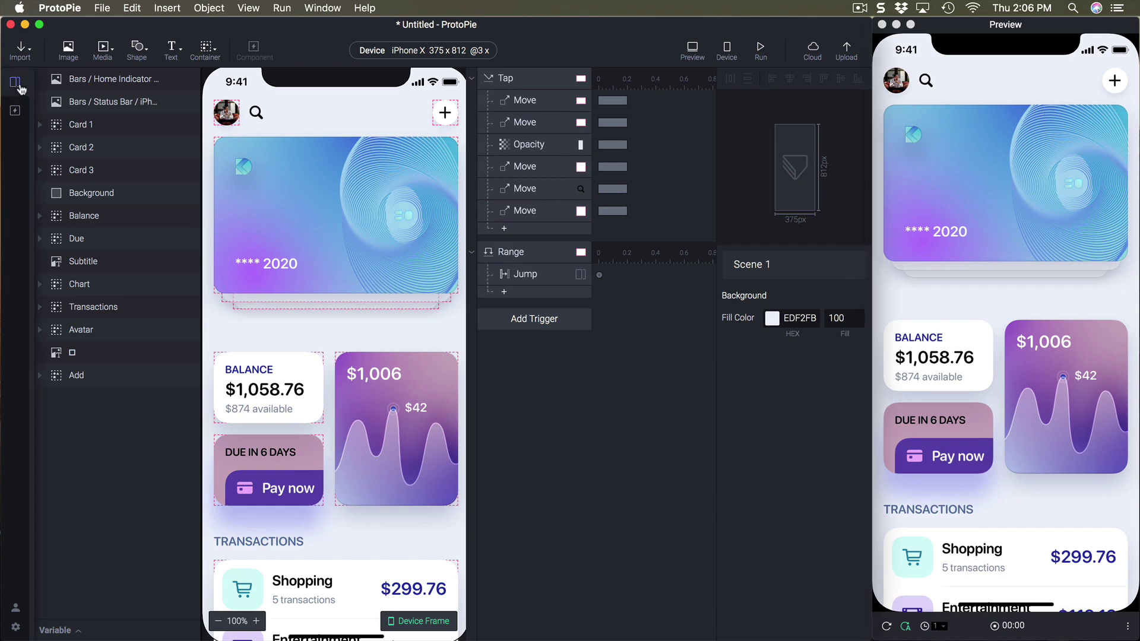
double_click(143, 110)
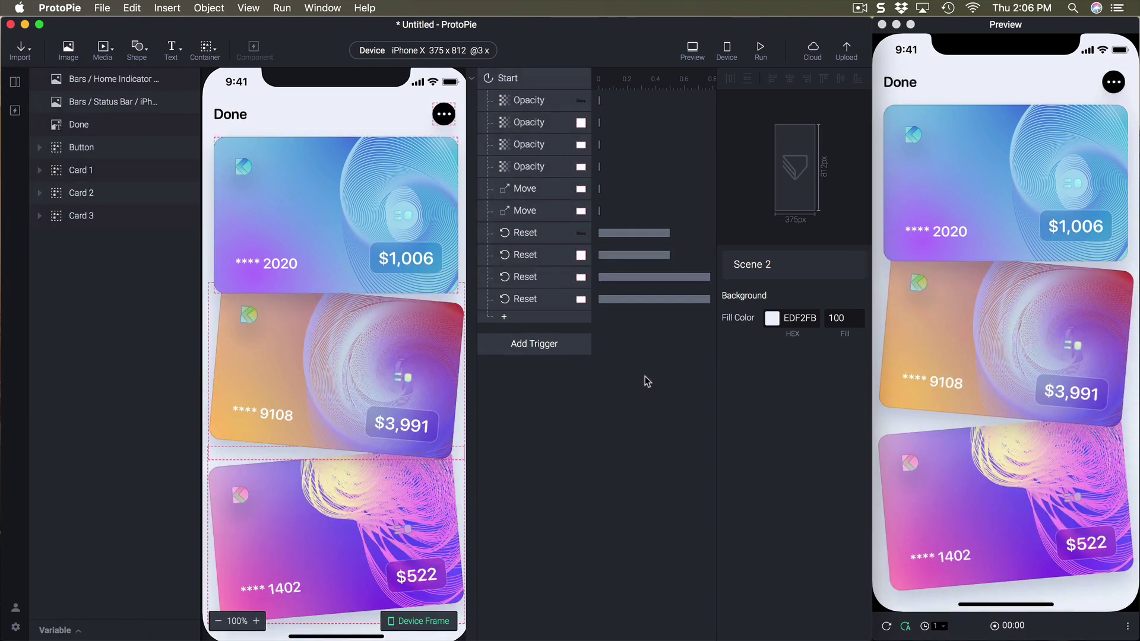
left_click(227, 121)
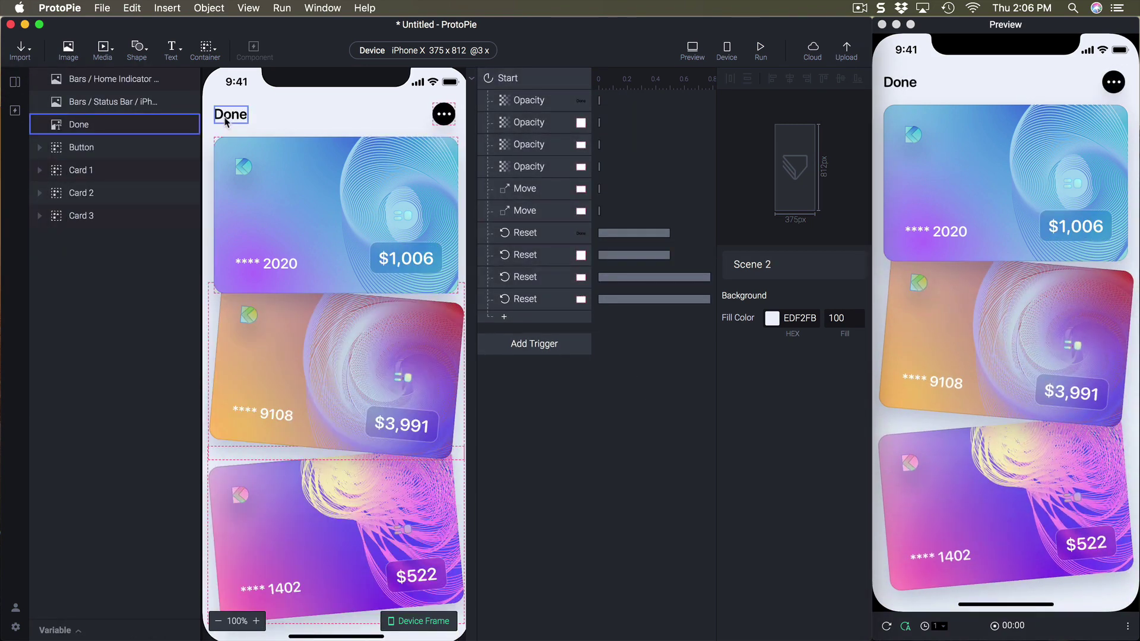
left_click(552, 348)
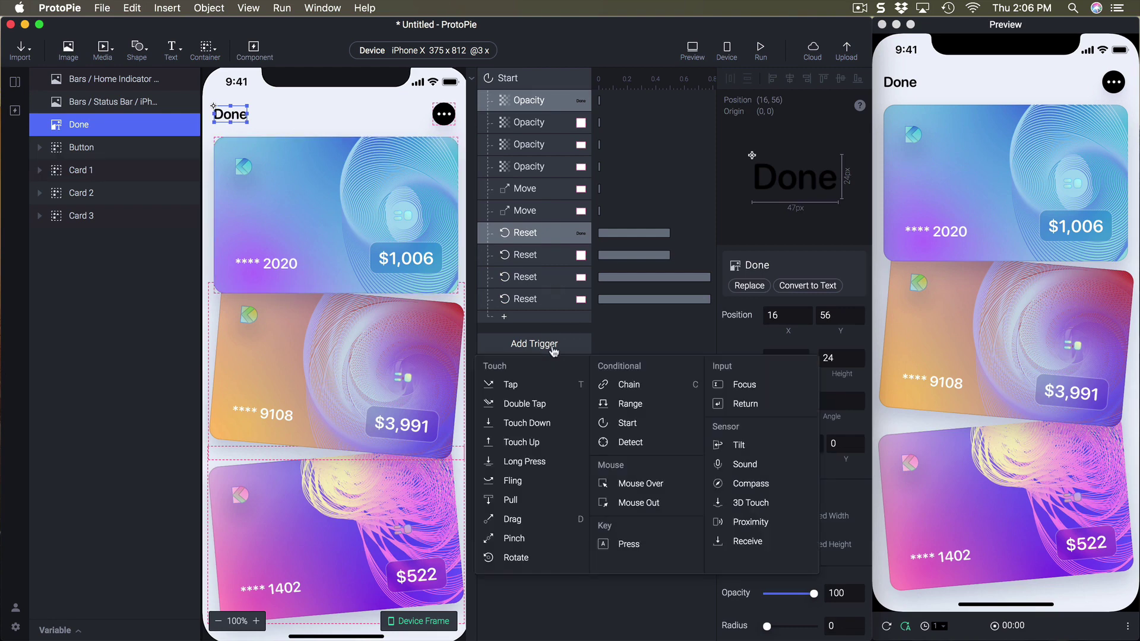
left_click(542, 383)
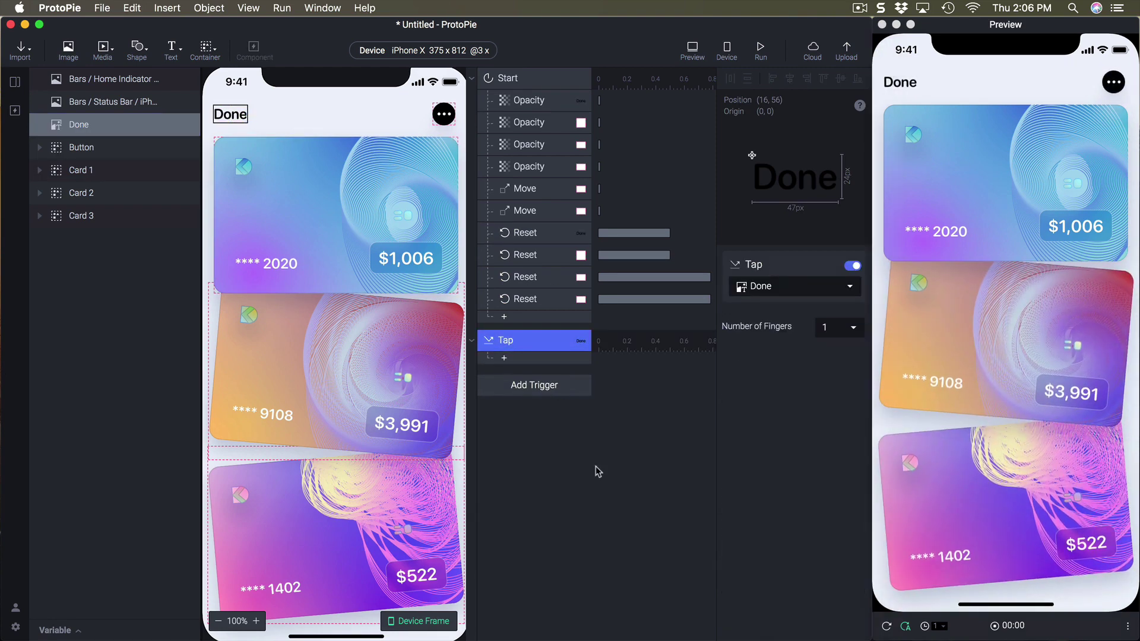
- Copy the four Opacity and two Move responses from the Start trigger into Done's Tap trigger
left_click(522, 212)
left_click(525, 104, "shift")
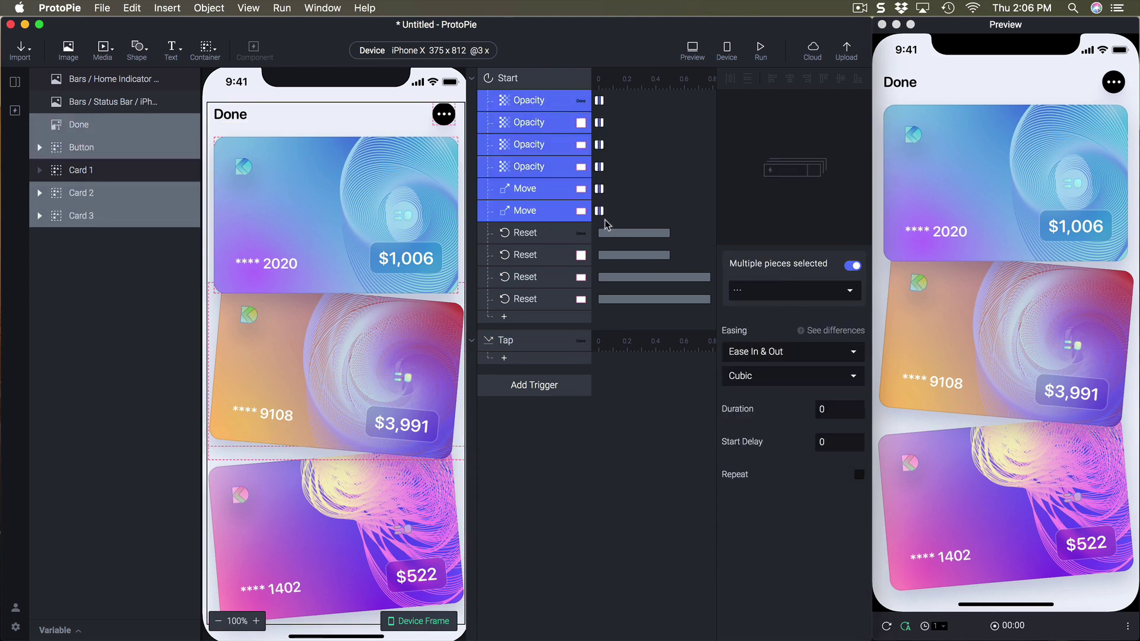
key("super+c")
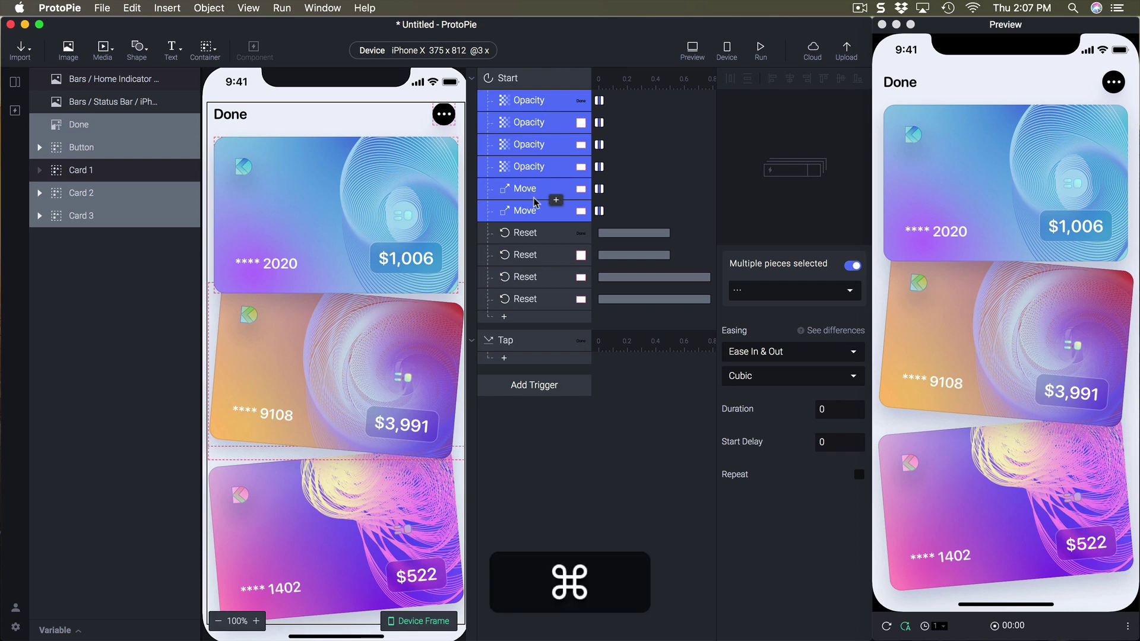
key("super+c")
left_click(528, 343)
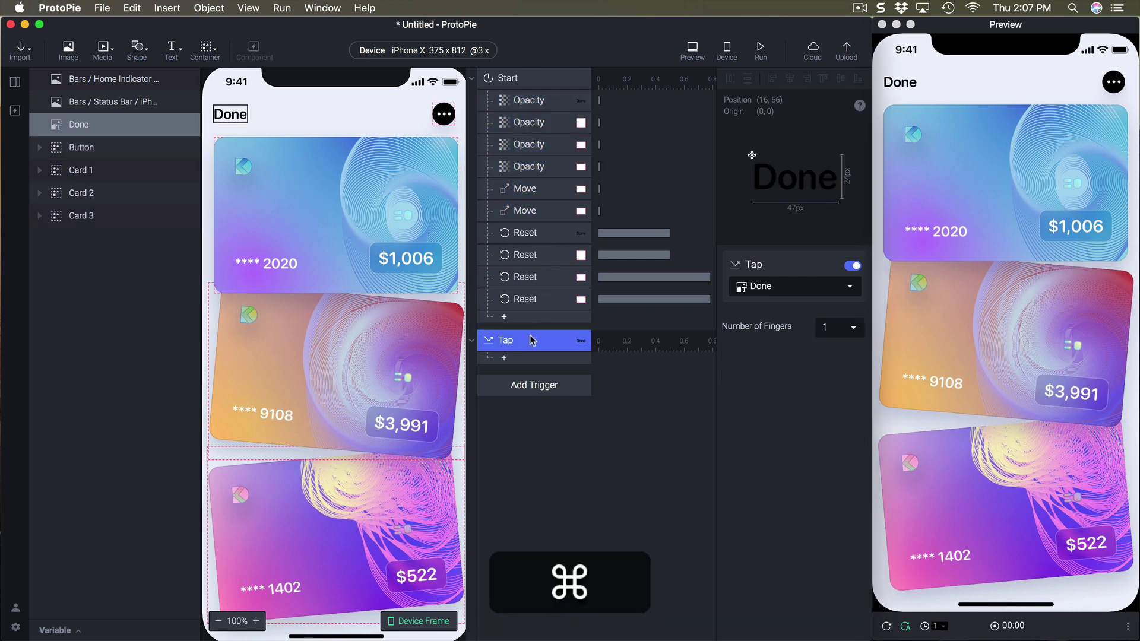
key("super+v")
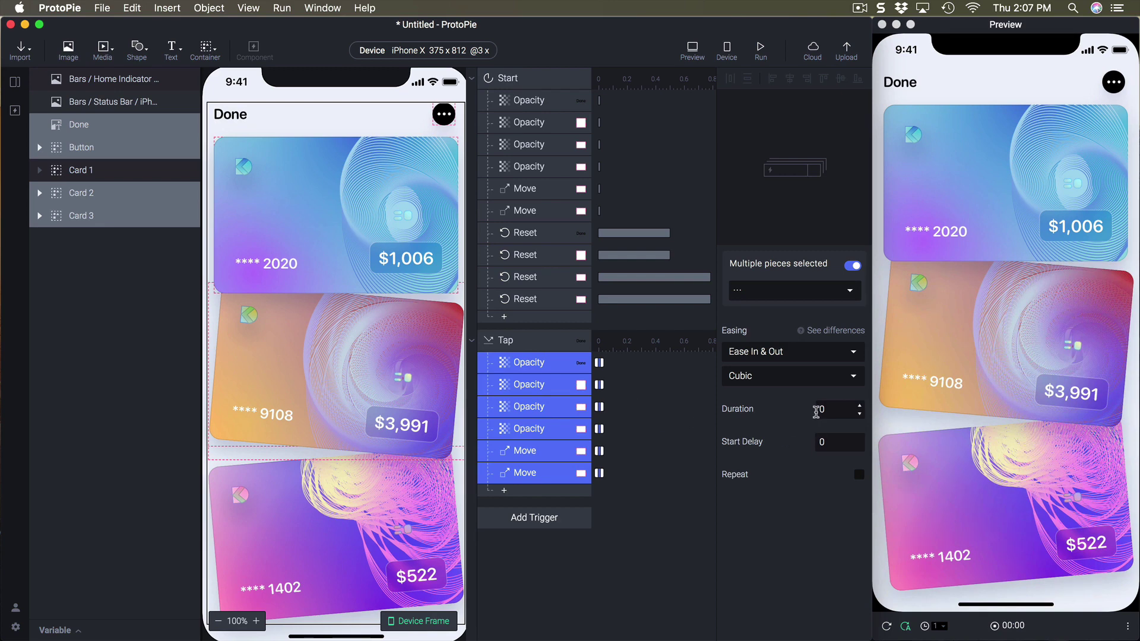
- Set the duration of the copied Opacity and Move responses to 0.3 and test tapping Done in the preview
left_click(834, 409)
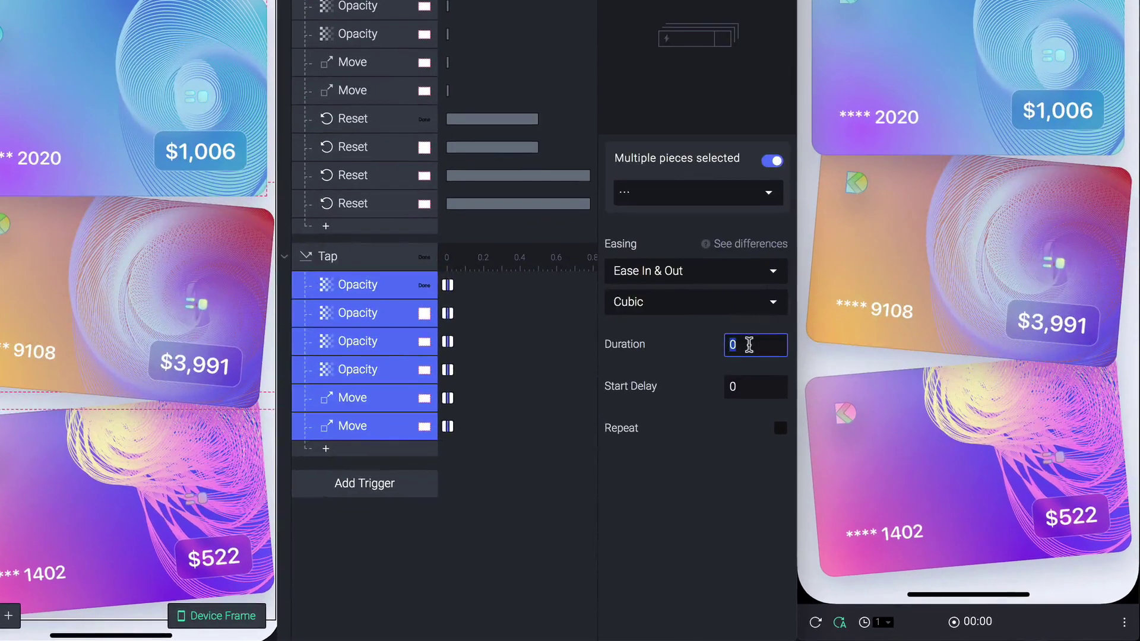
type("0.3")
key("Return")
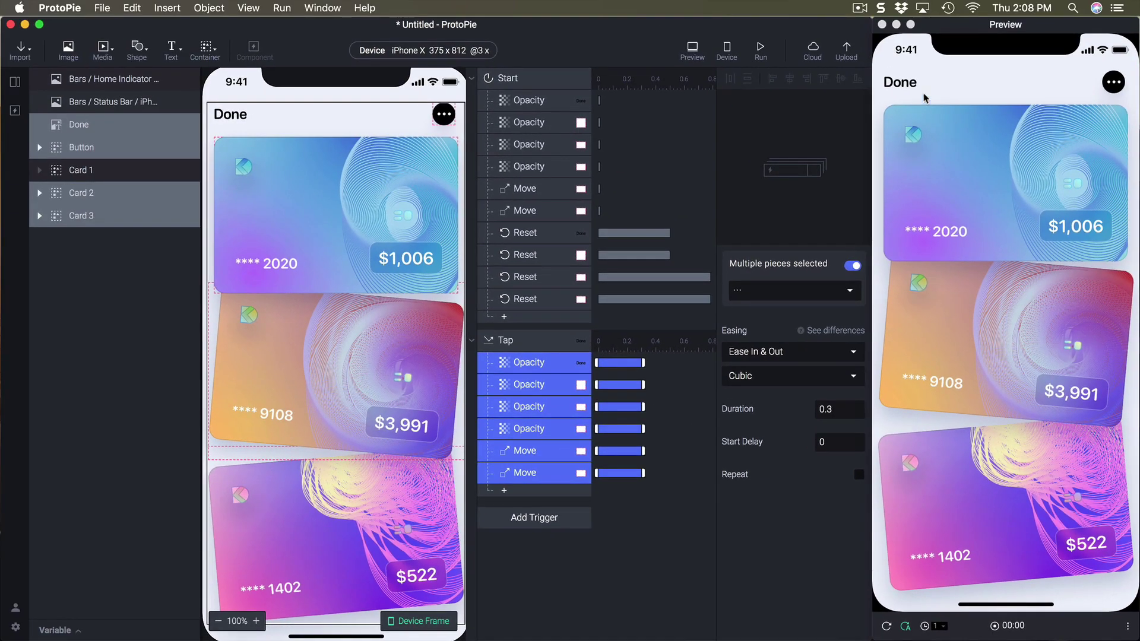
left_click(903, 83)
left_click(186, 287)
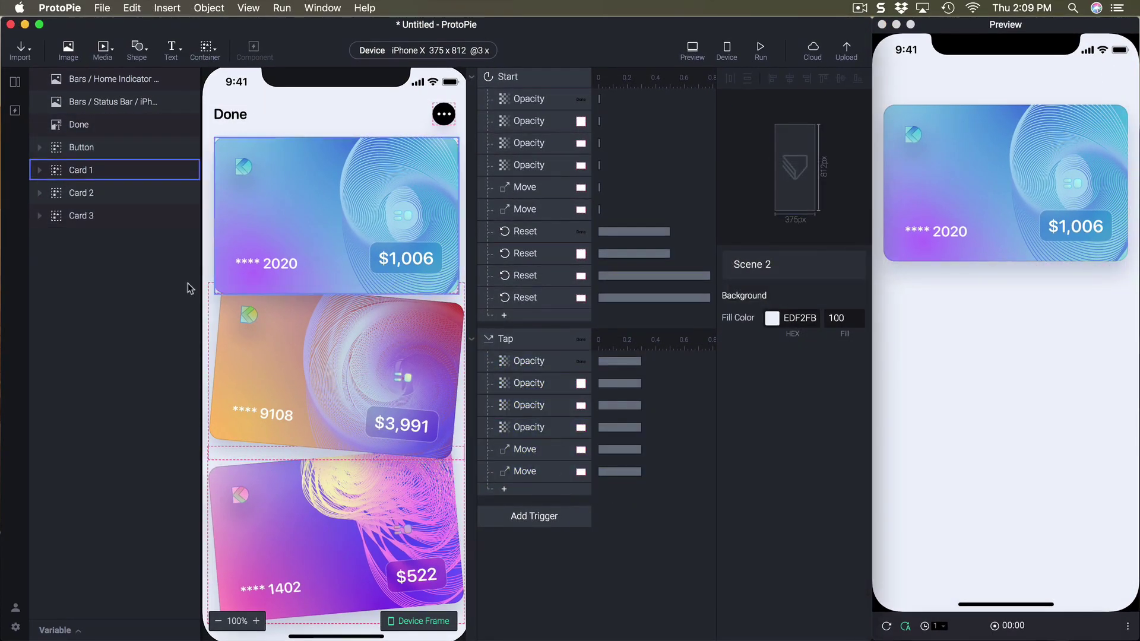
- Add a Range trigger to the Card 3 layer in Scene 2
left_click(112, 217)
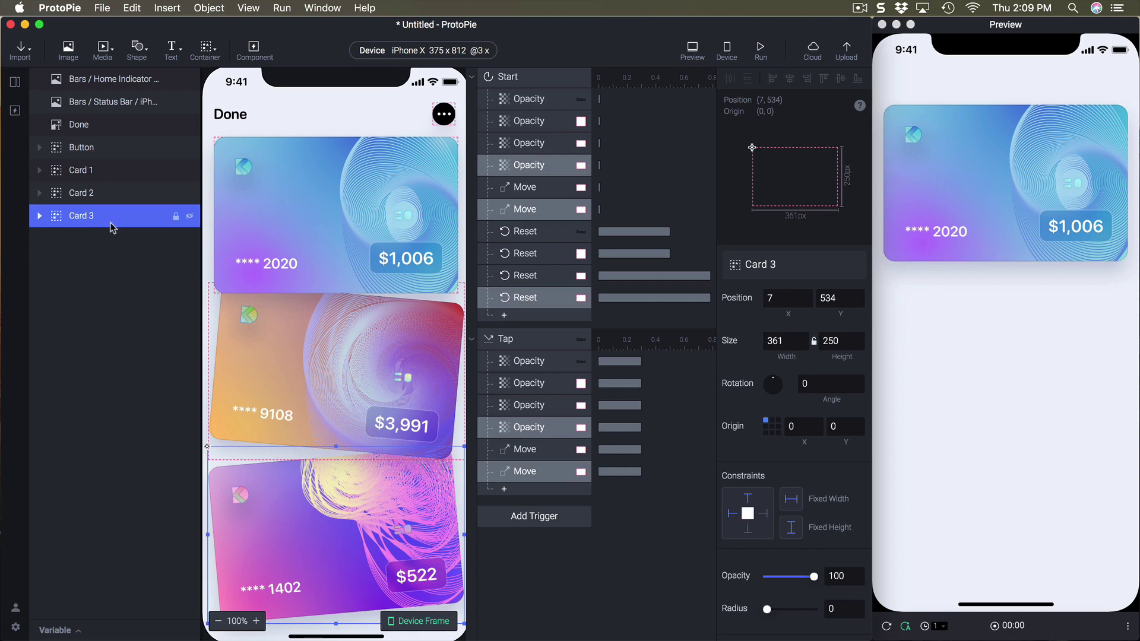
left_click(541, 517)
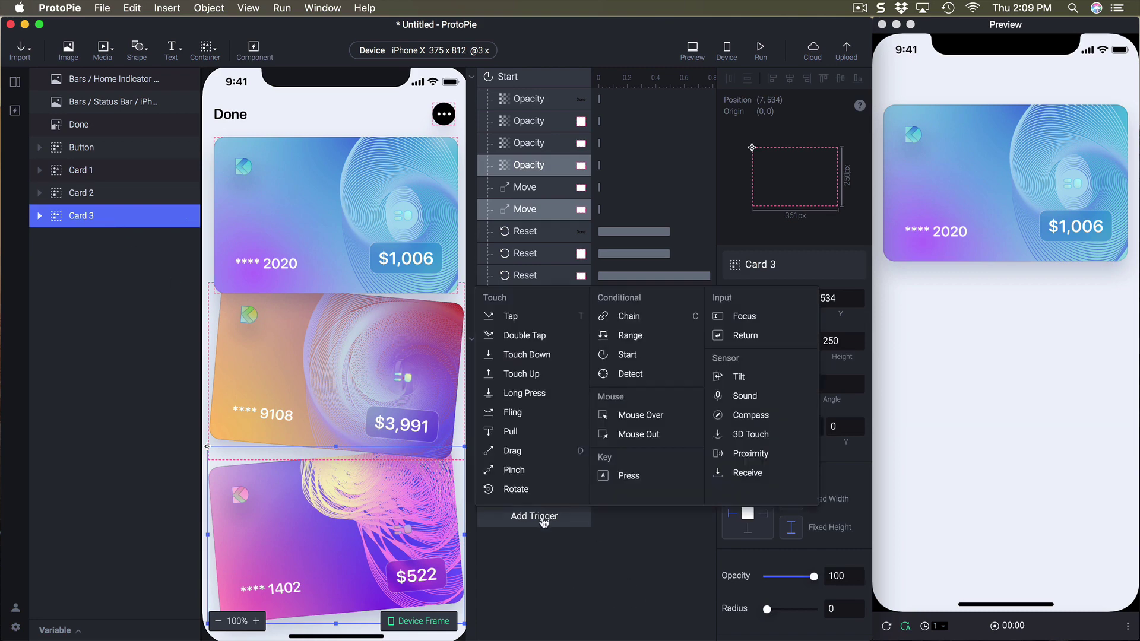
left_click(630, 336)
scroll(636, 517, "down", 3)
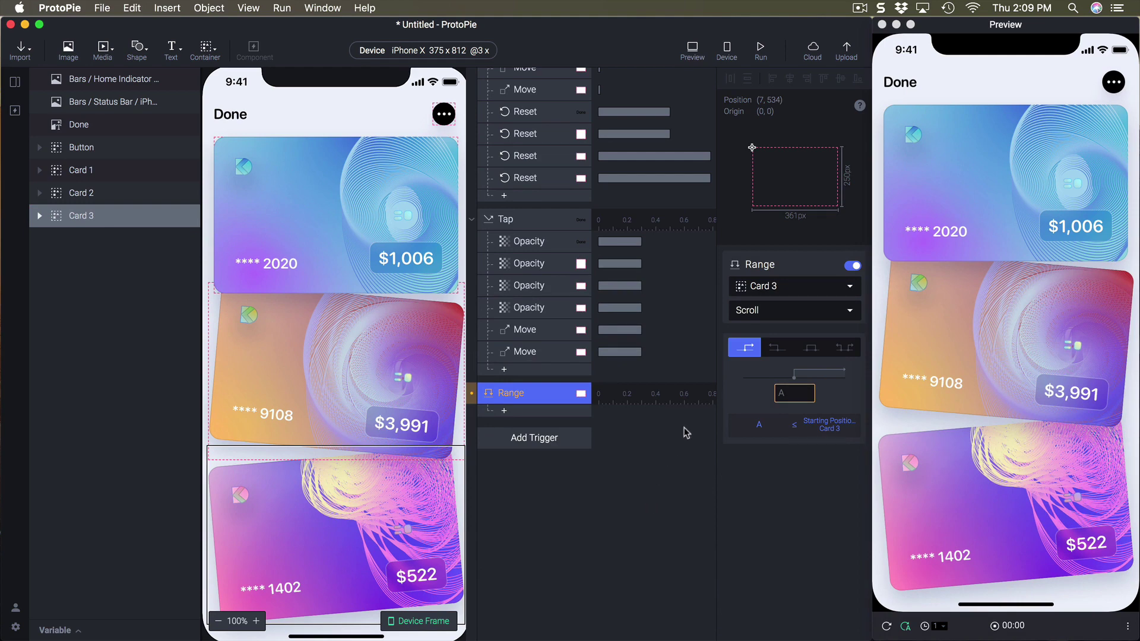
- Set the Y destination of Card 3's Move response in the Done Tap trigger to 84
left_click(532, 354)
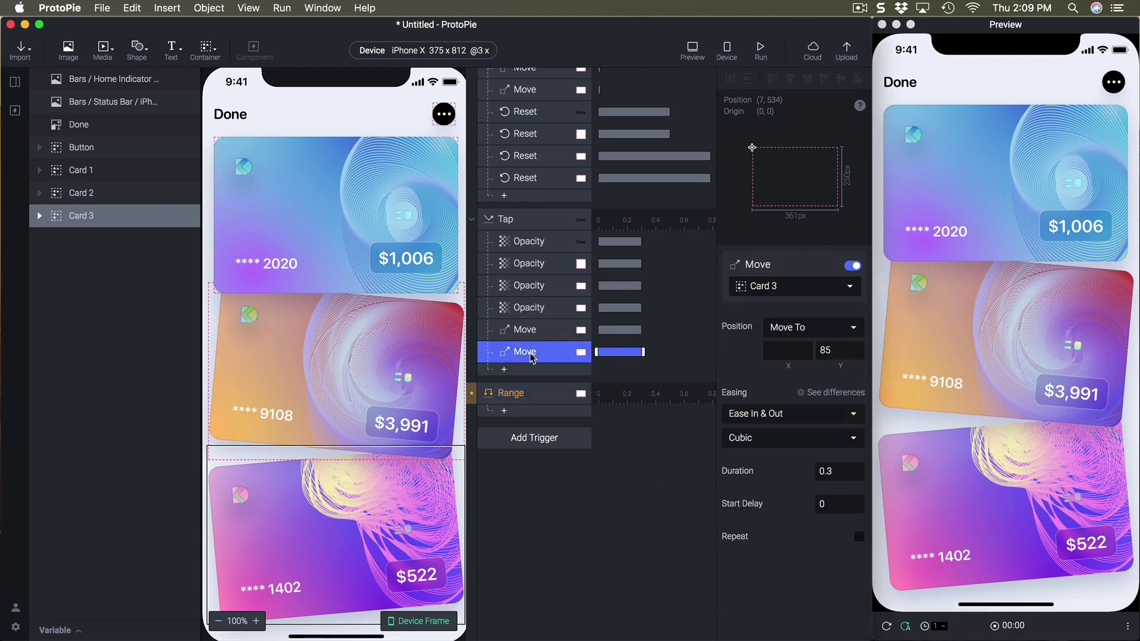
left_click(842, 349)
scroll(545, 193, "up", 4)
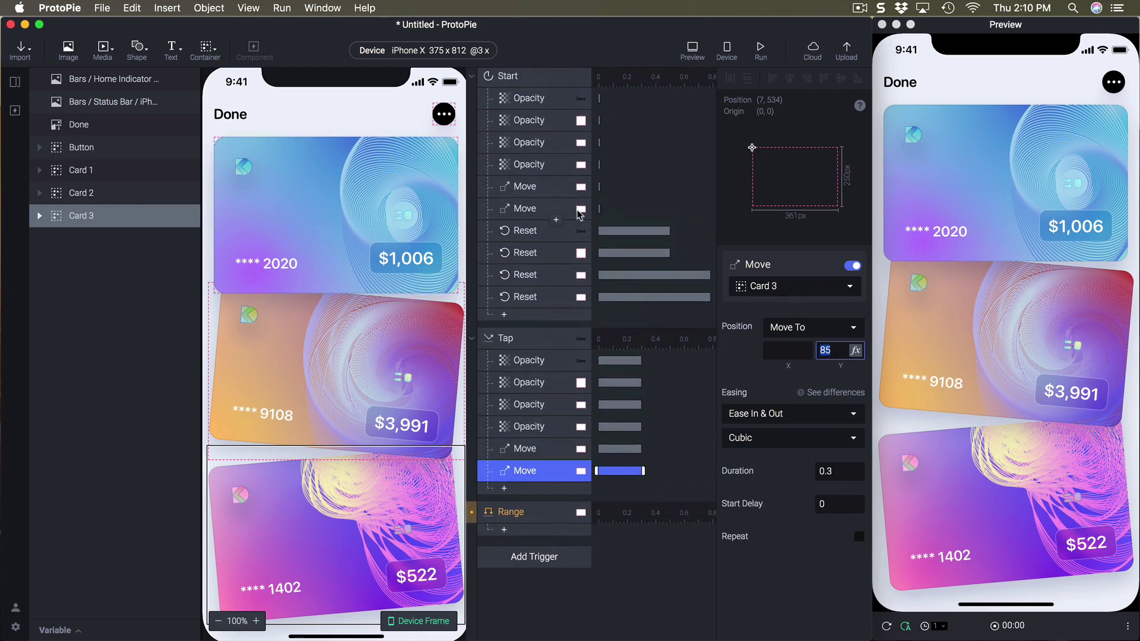
left_click(531, 187)
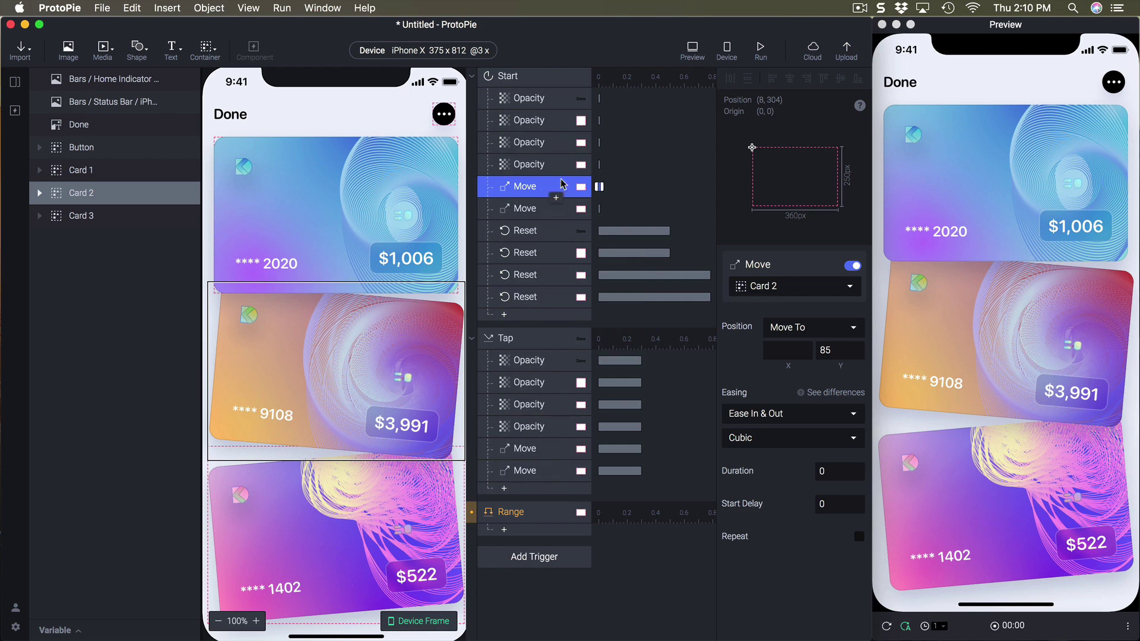
scroll(542, 206, "down", 3)
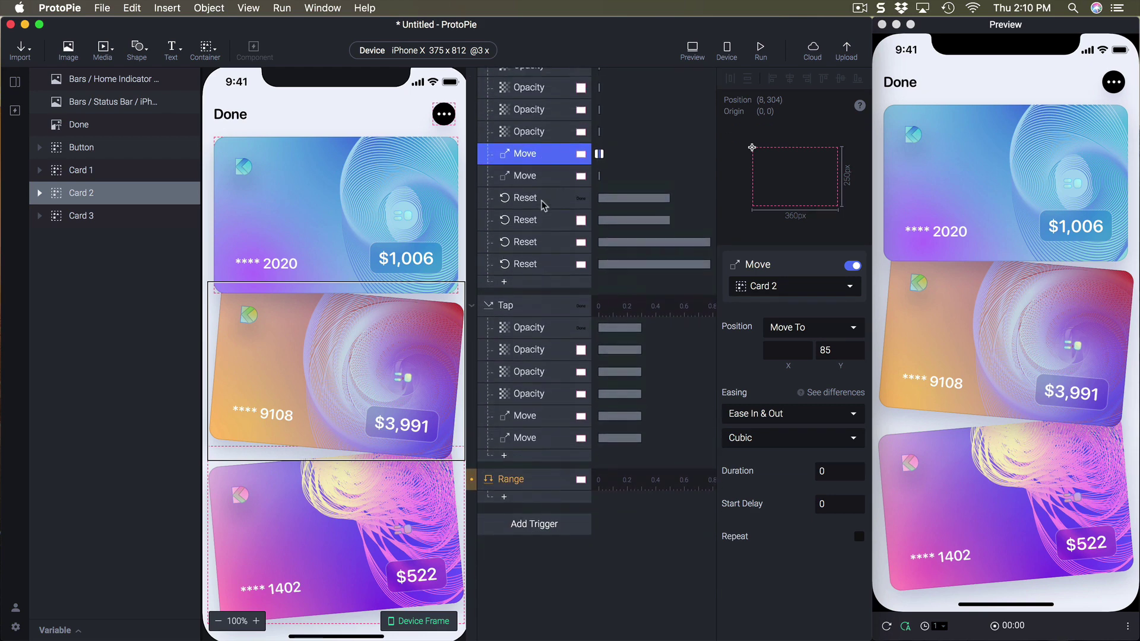
scroll(542, 205, "down", 5)
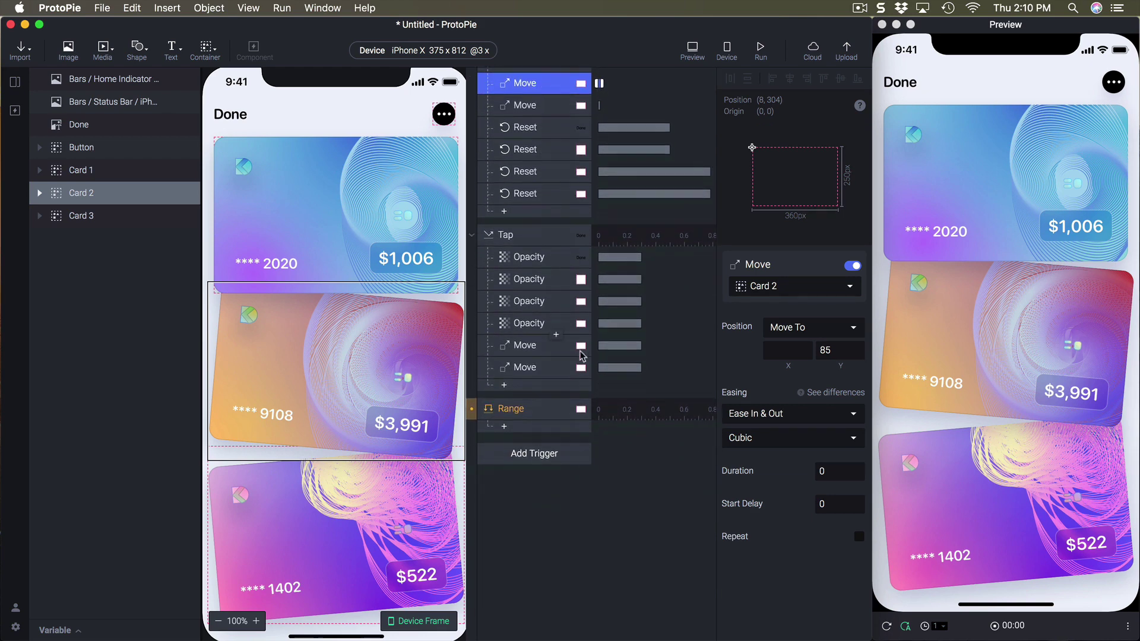
left_click(533, 368)
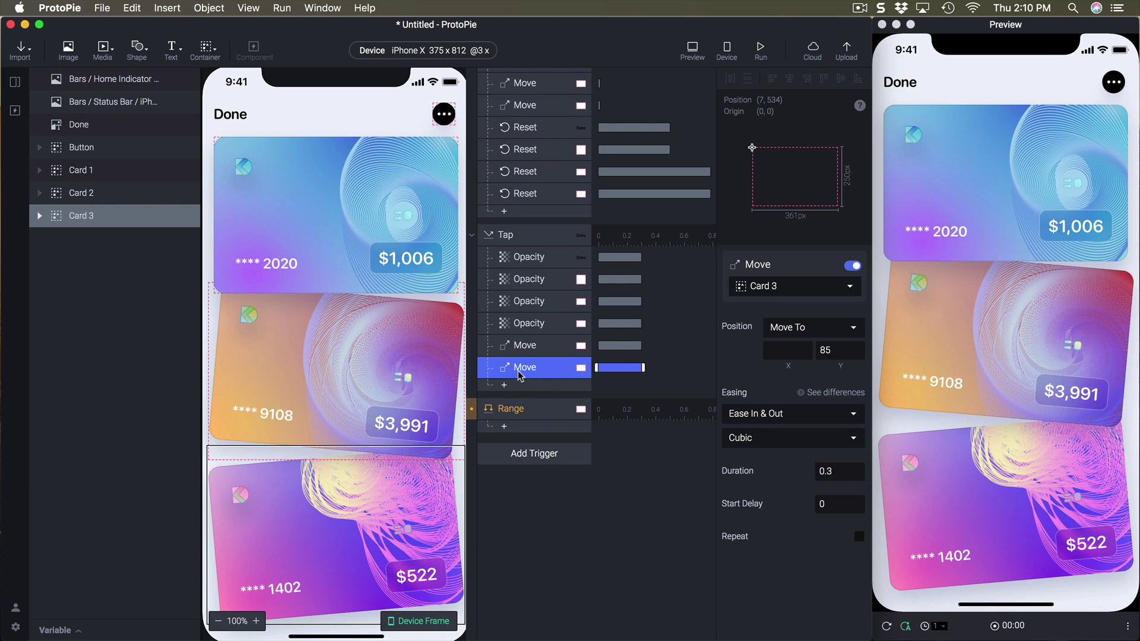
mouse_move(854, 356)
key("BackSpace")
type("4")
key("Return")
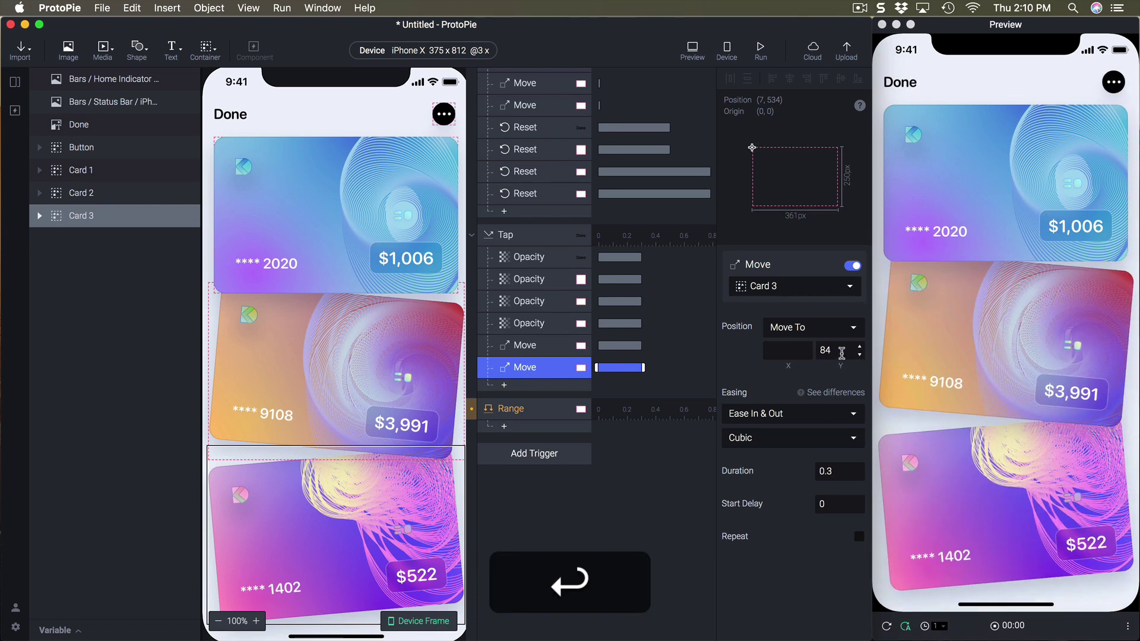
left_click(832, 353)
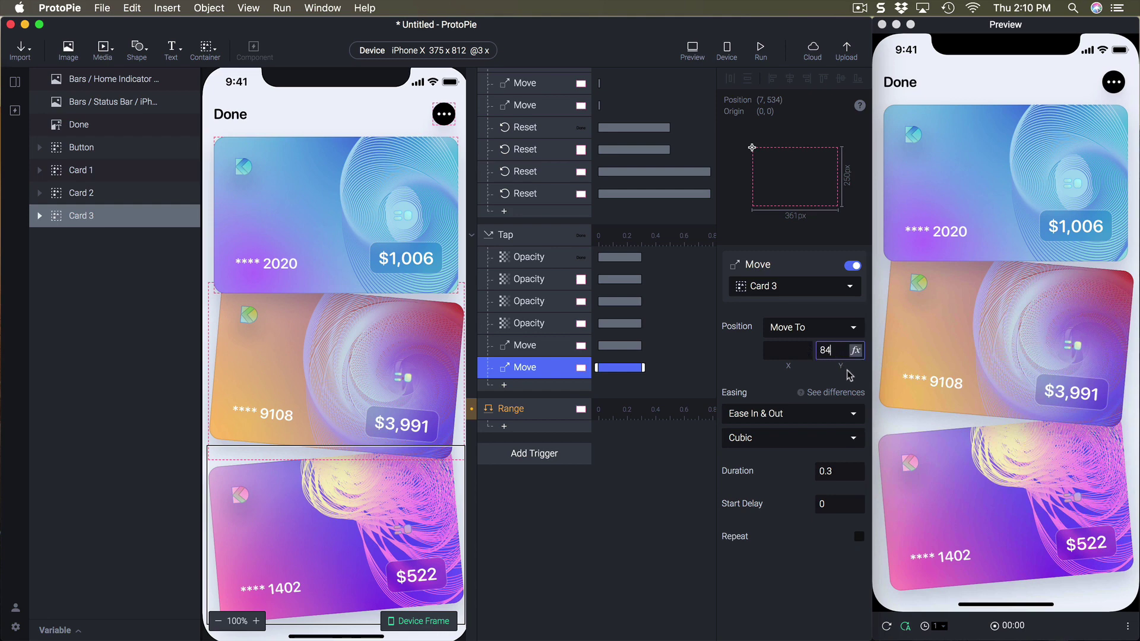
- Make the Range trigger watch Card 3's Y property and fire when it is less than or equal to 84
left_click(522, 410)
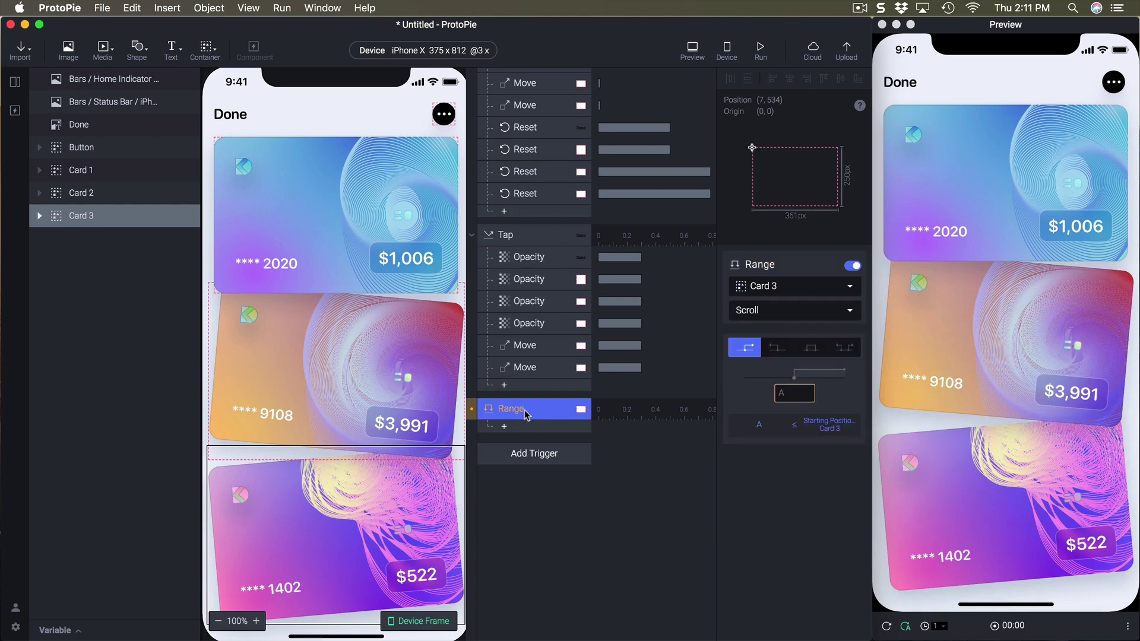
left_click(773, 312)
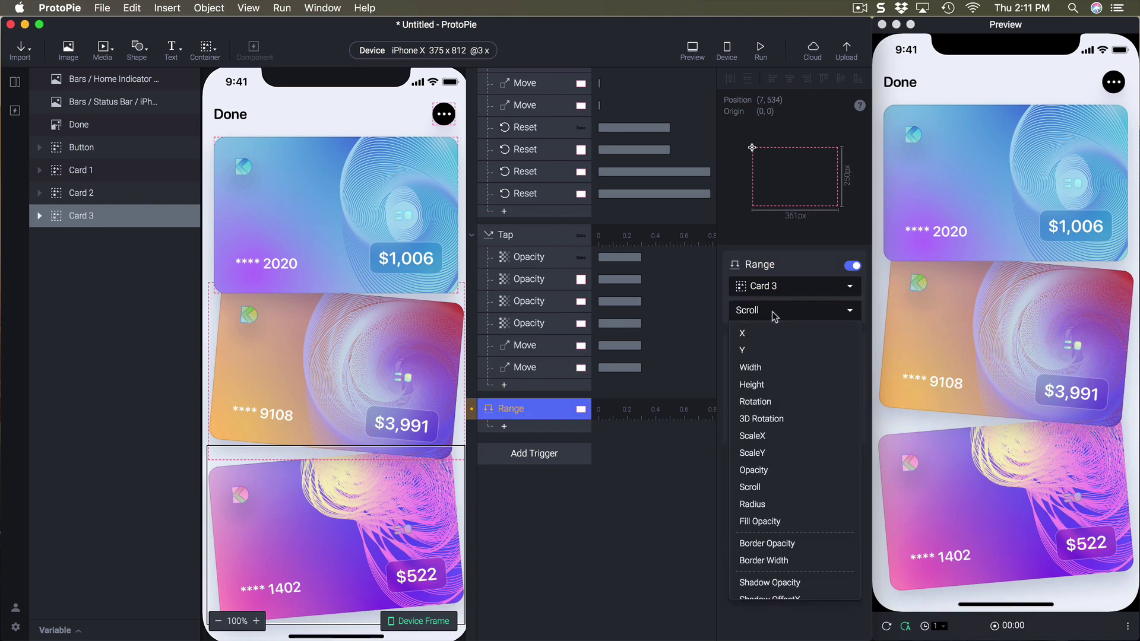
left_click(763, 351)
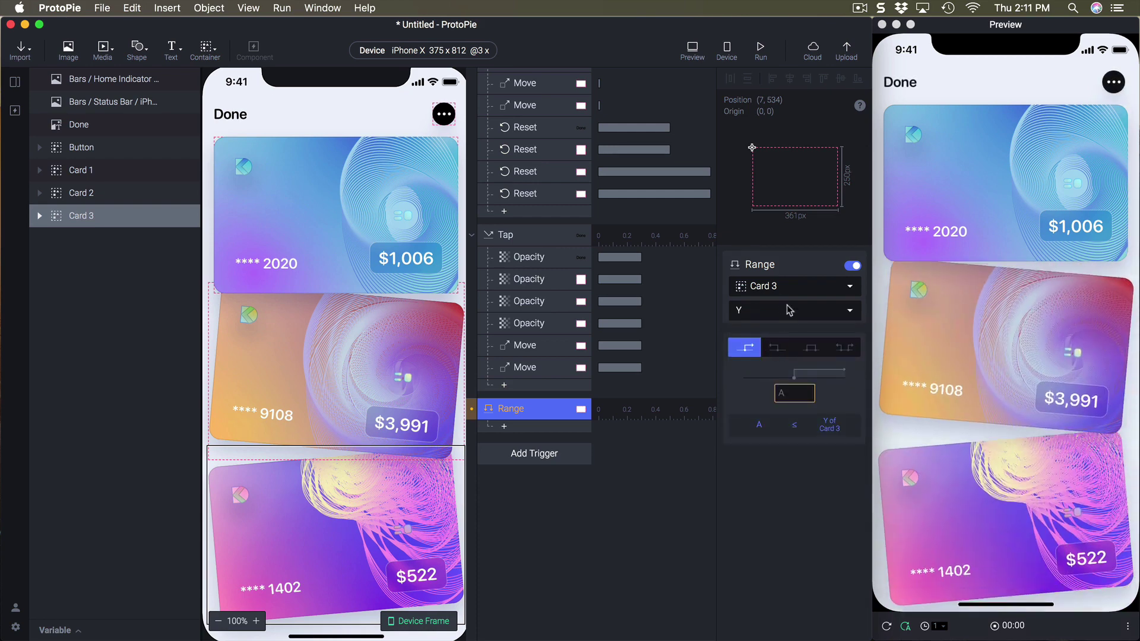
left_click(777, 348)
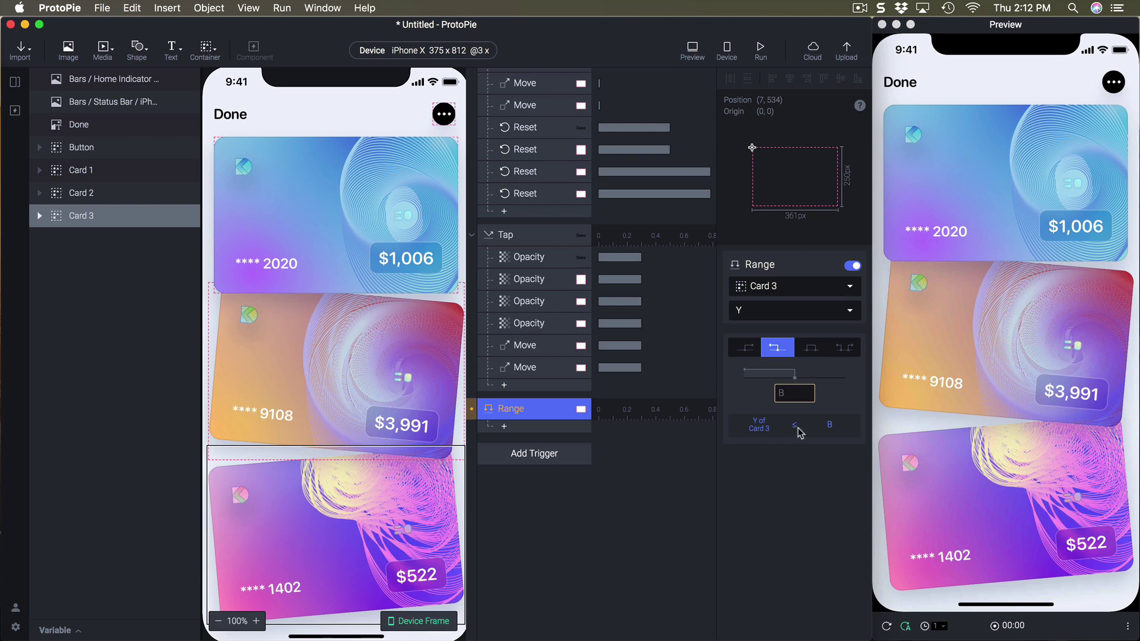
left_click(794, 391)
type("84")
key("Return")
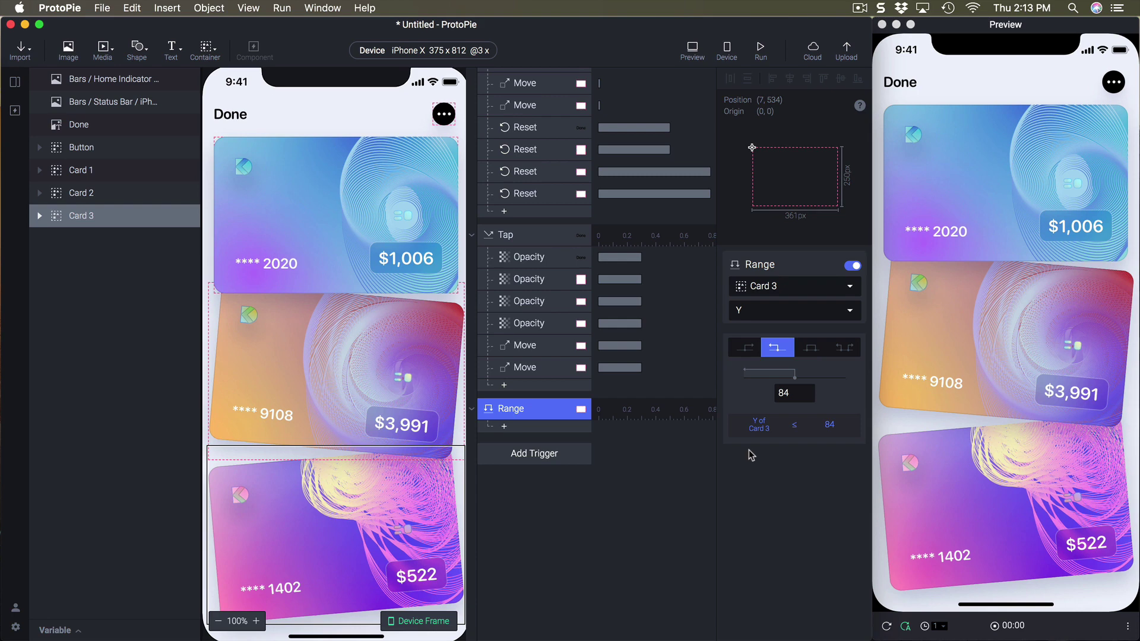
- Add a Jump response to Scene 1 under the Range trigger and test tapping Done in the preview
left_click(504, 426)
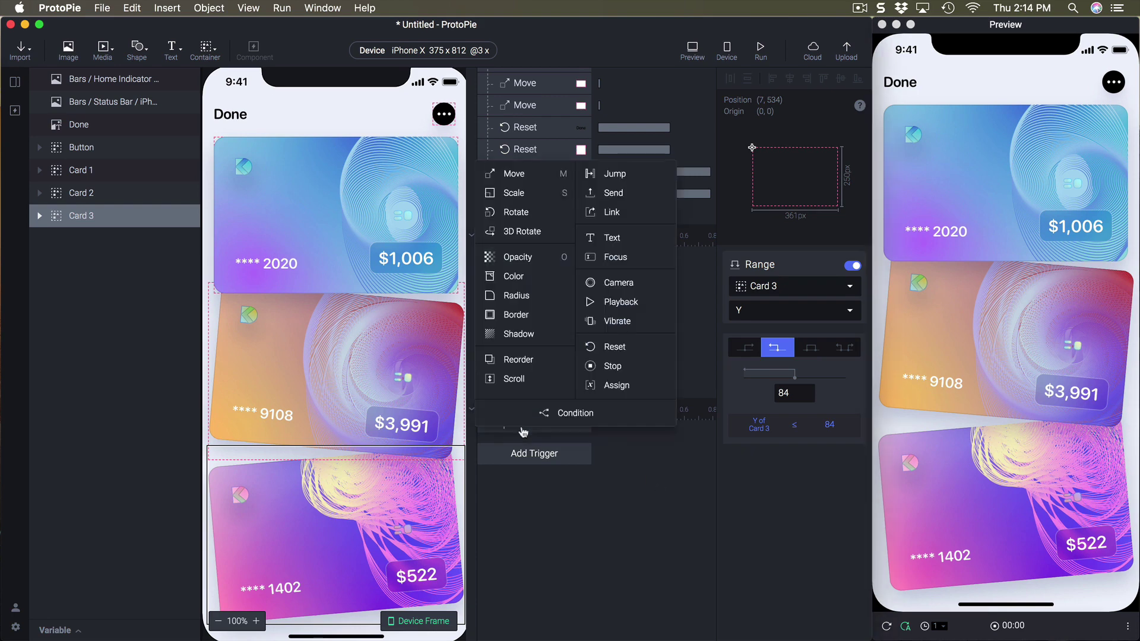
left_click(626, 172)
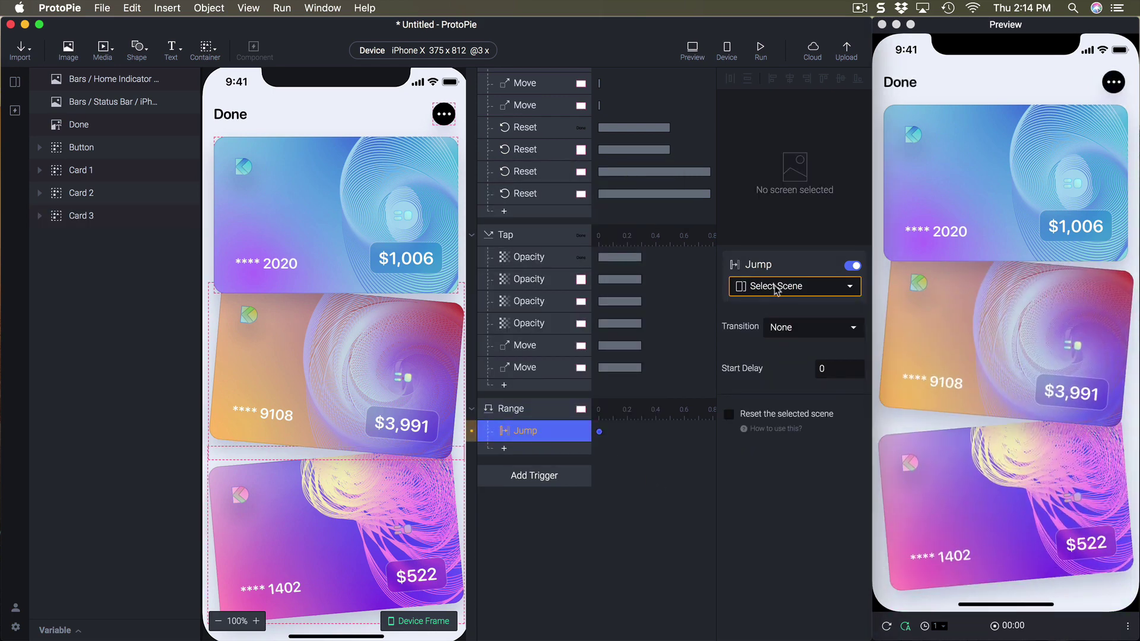
left_click(775, 290)
left_click(775, 364)
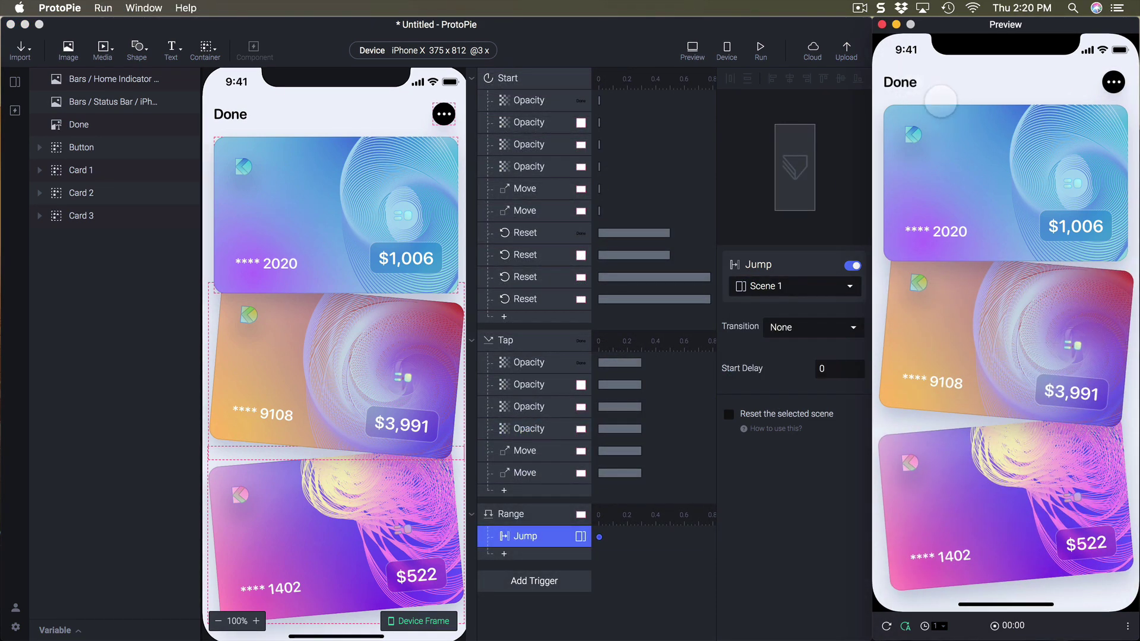
left_click(900, 83)
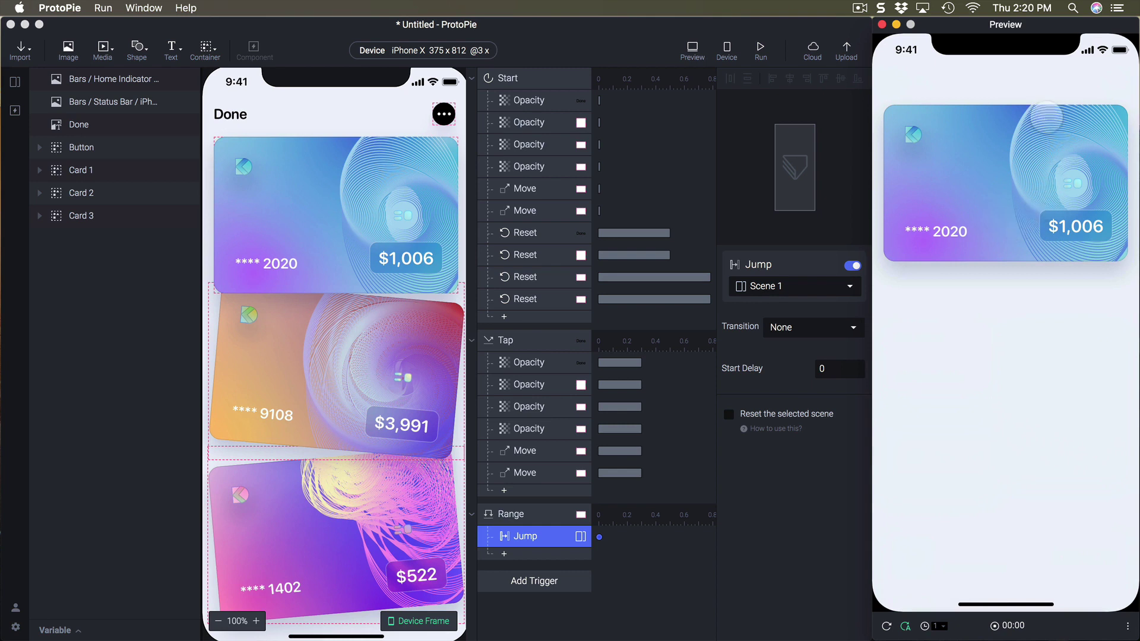
left_click(676, 414)
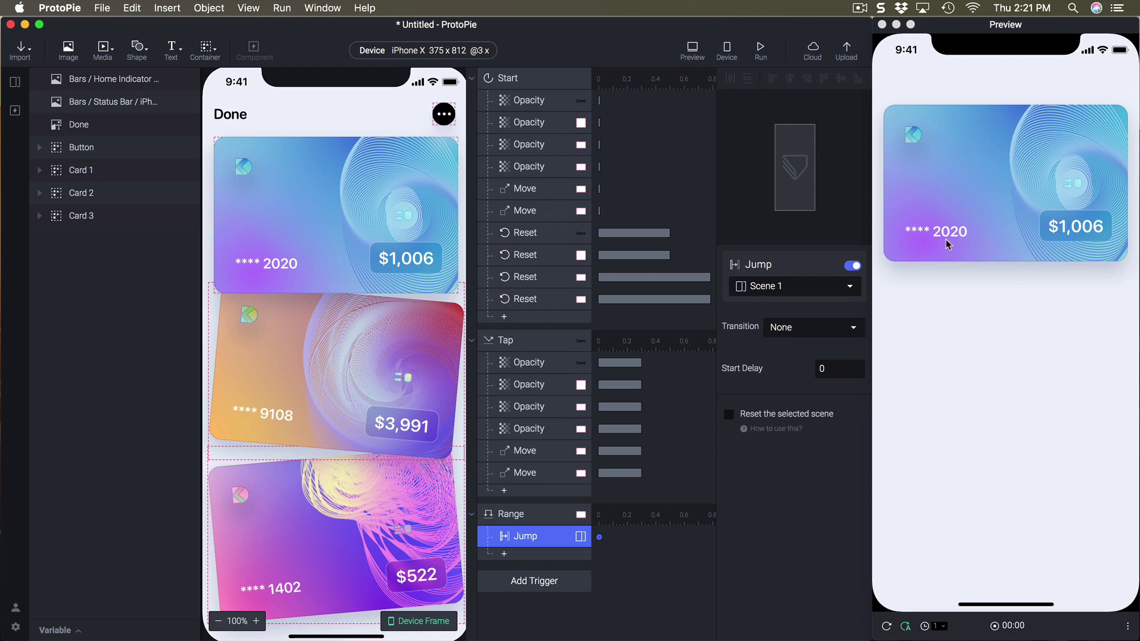
- Enable resetting the selected scene on the Jump to Scene 2 in Scene 1's Range trigger
left_click(16, 93)
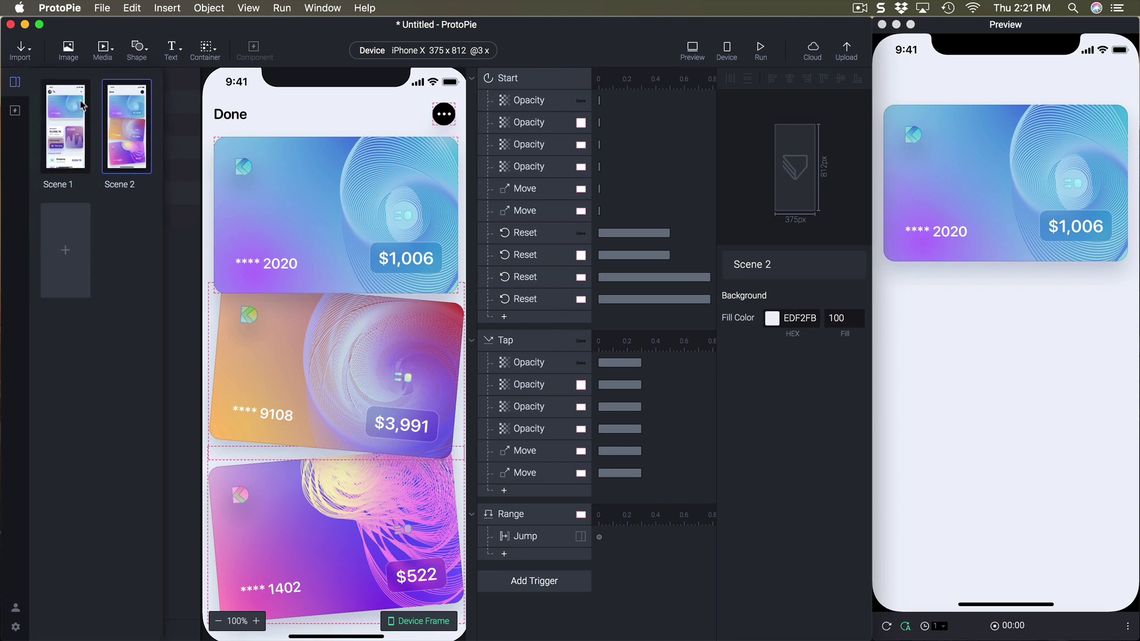
left_click(62, 126)
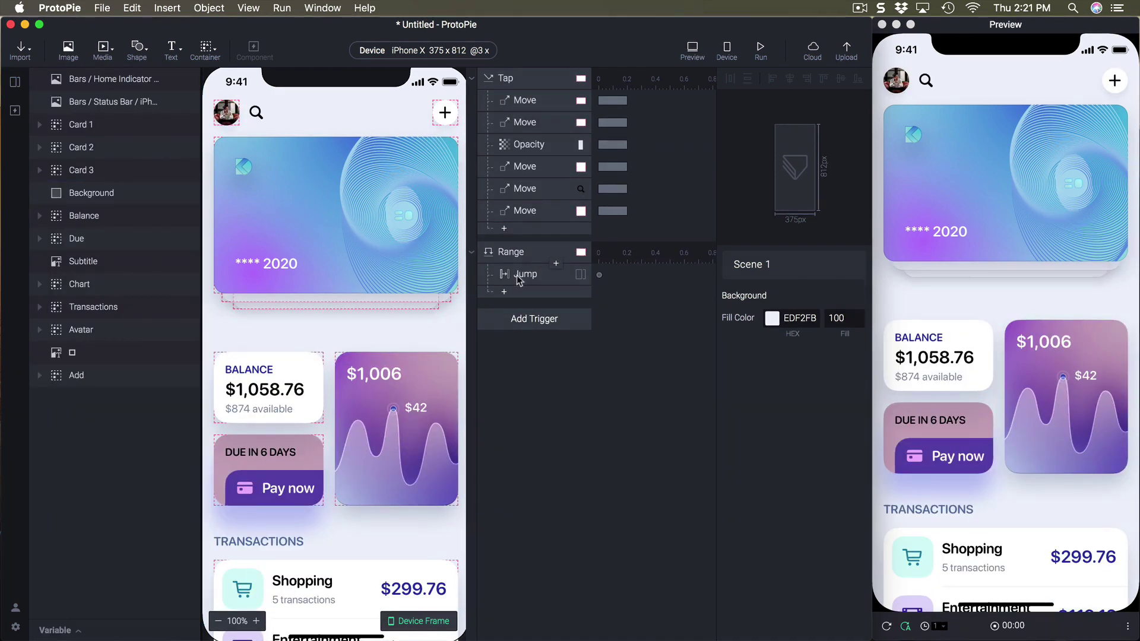
left_click(518, 277)
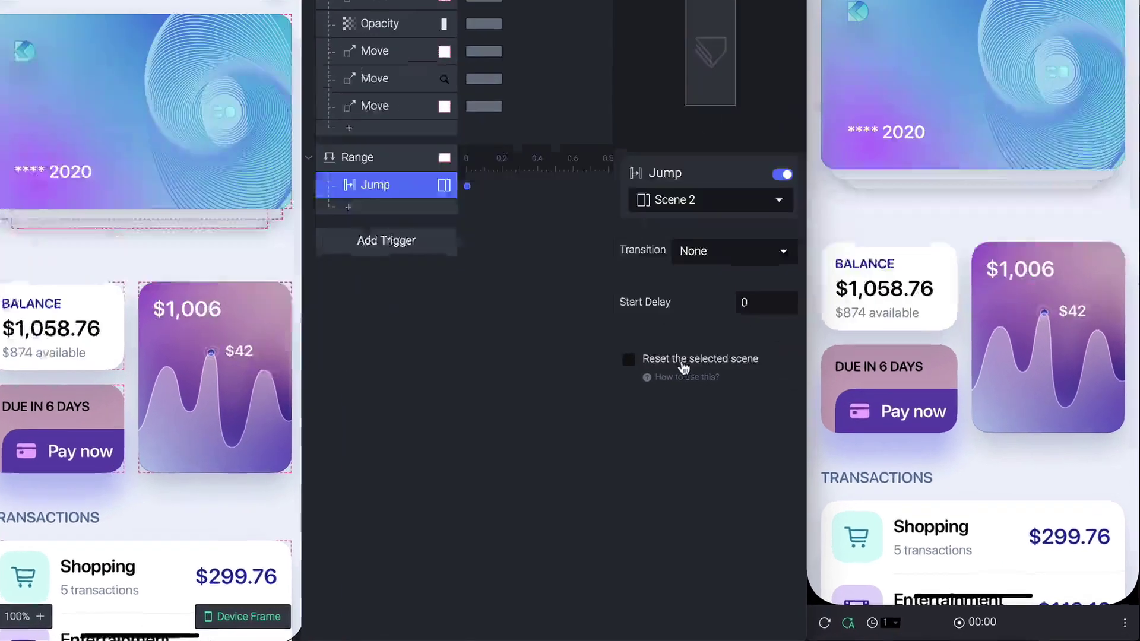
left_click(772, 422)
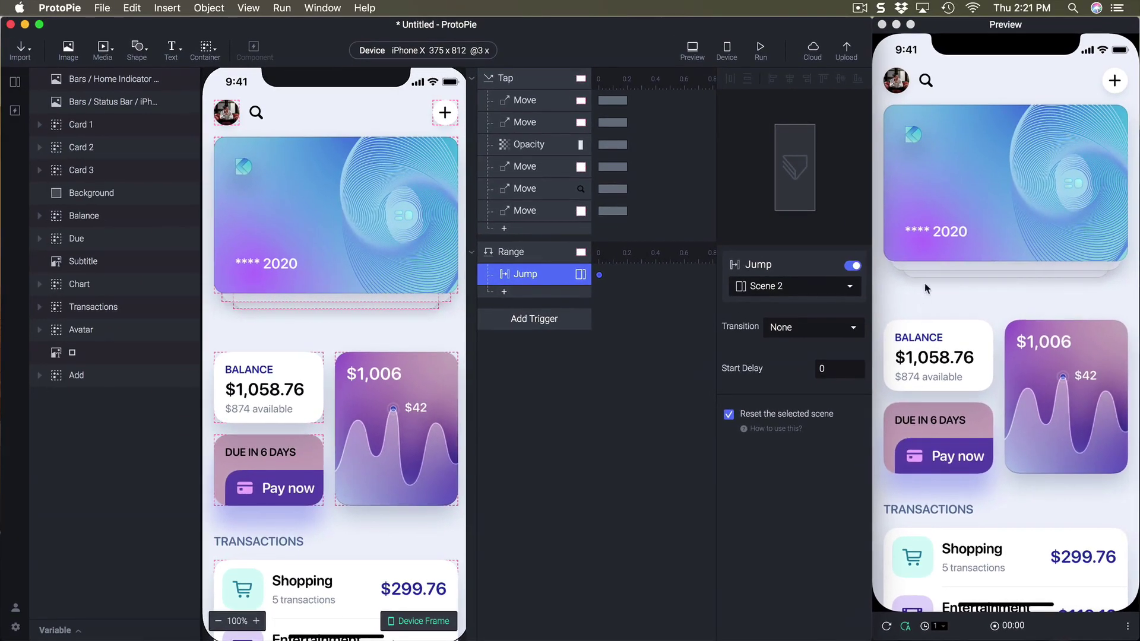
- Test opening the card stack and returning with Done in the preview
left_click(925, 288)
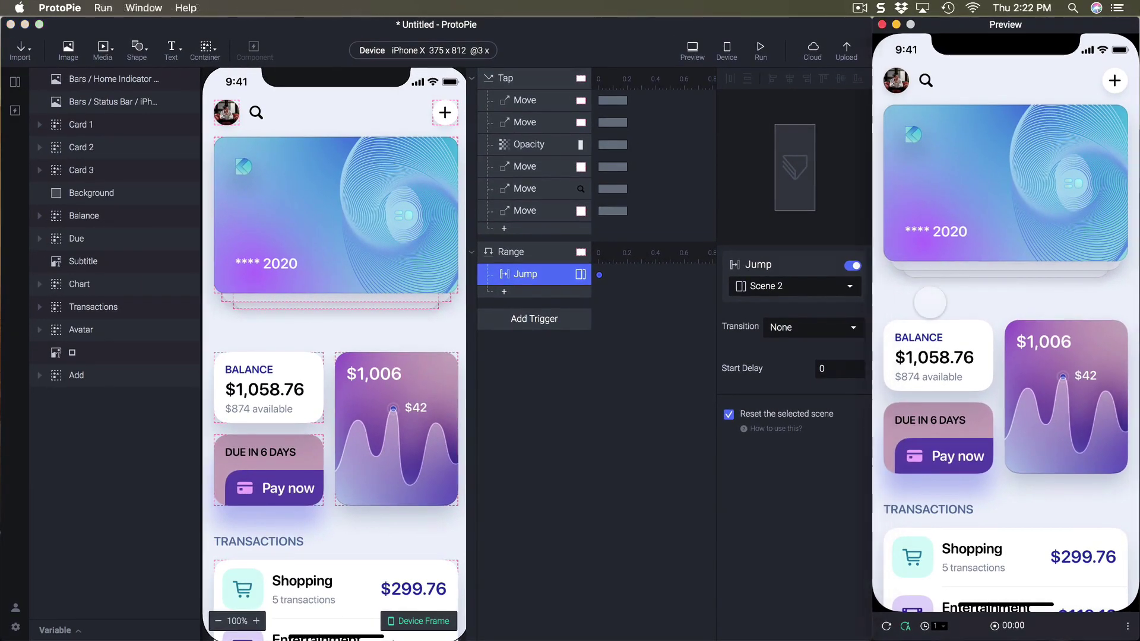
left_click(972, 214)
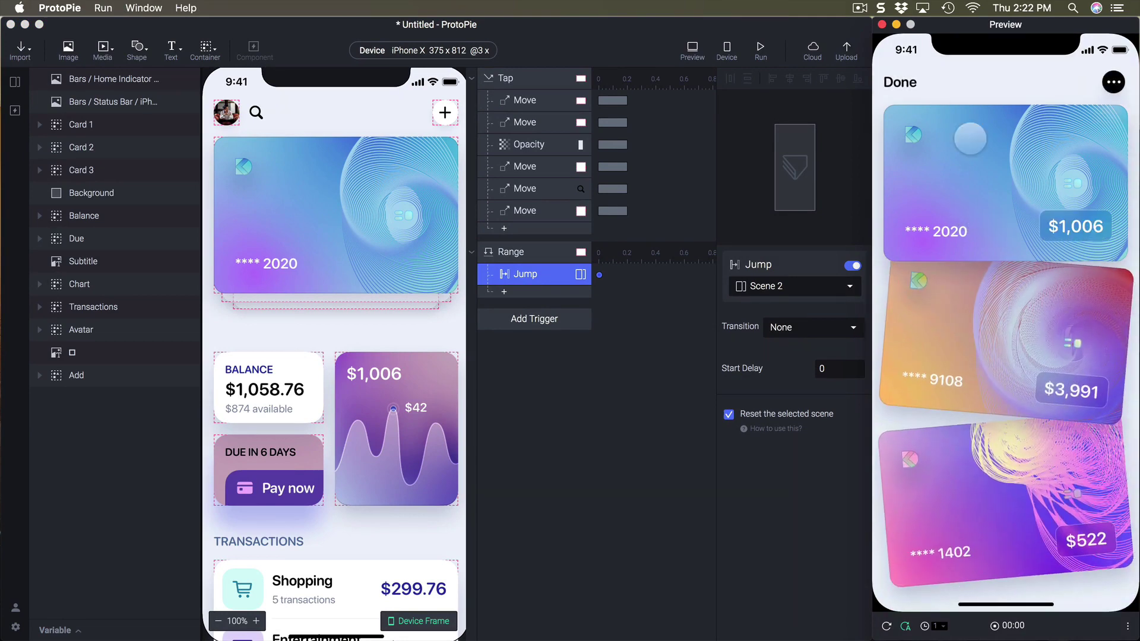
left_click(901, 85)
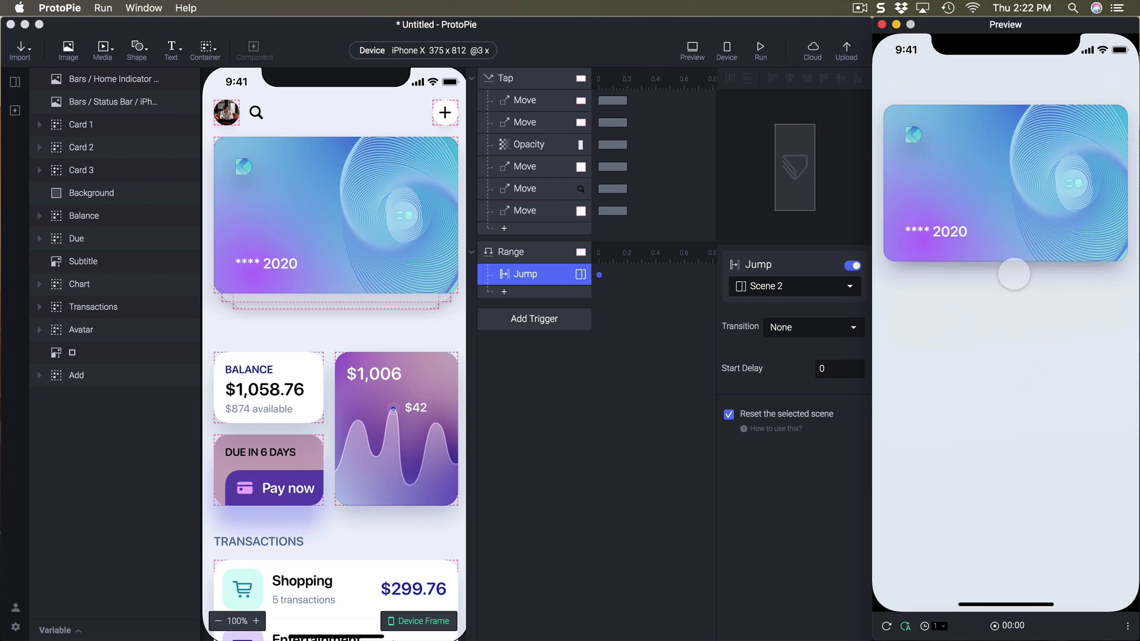
- Add a Start trigger to Scene 1
left_click(615, 389)
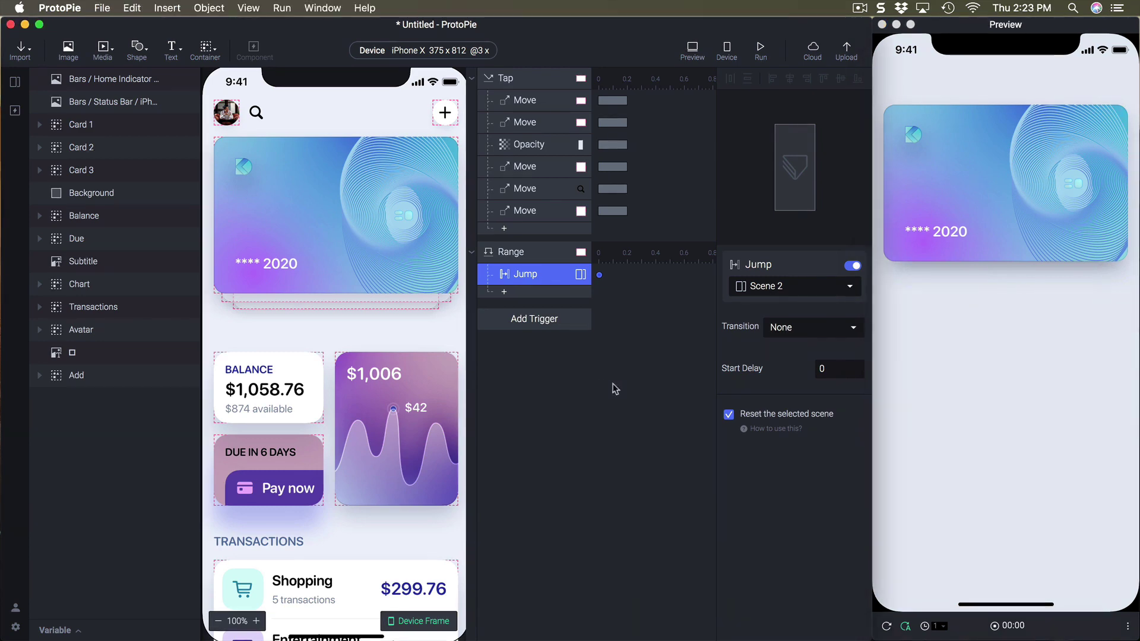
left_click(562, 322)
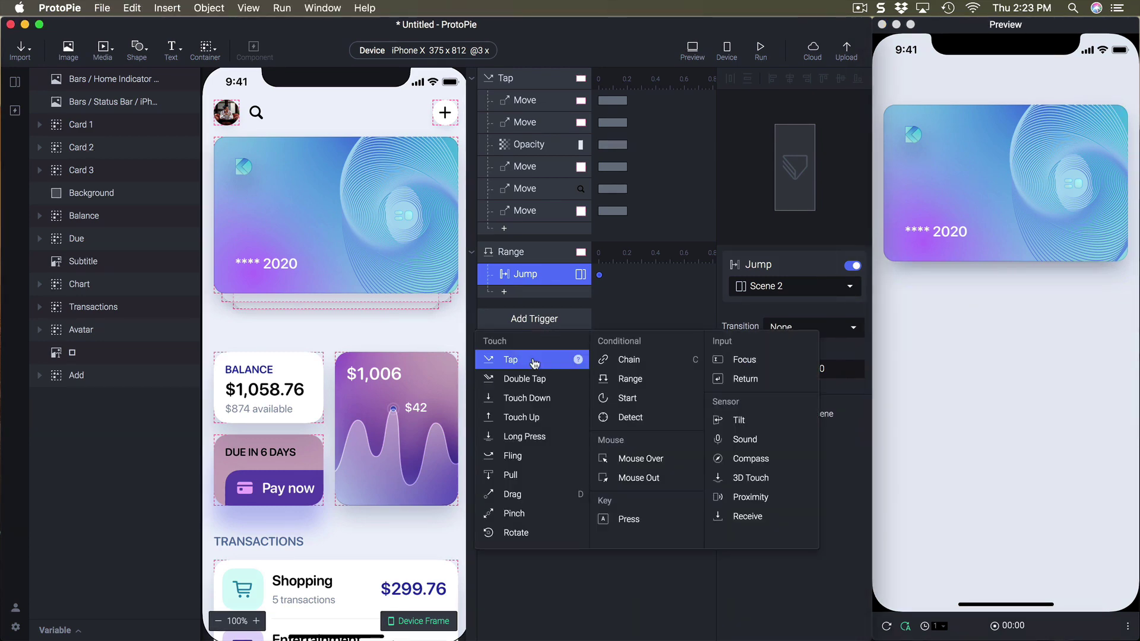
left_click(627, 398)
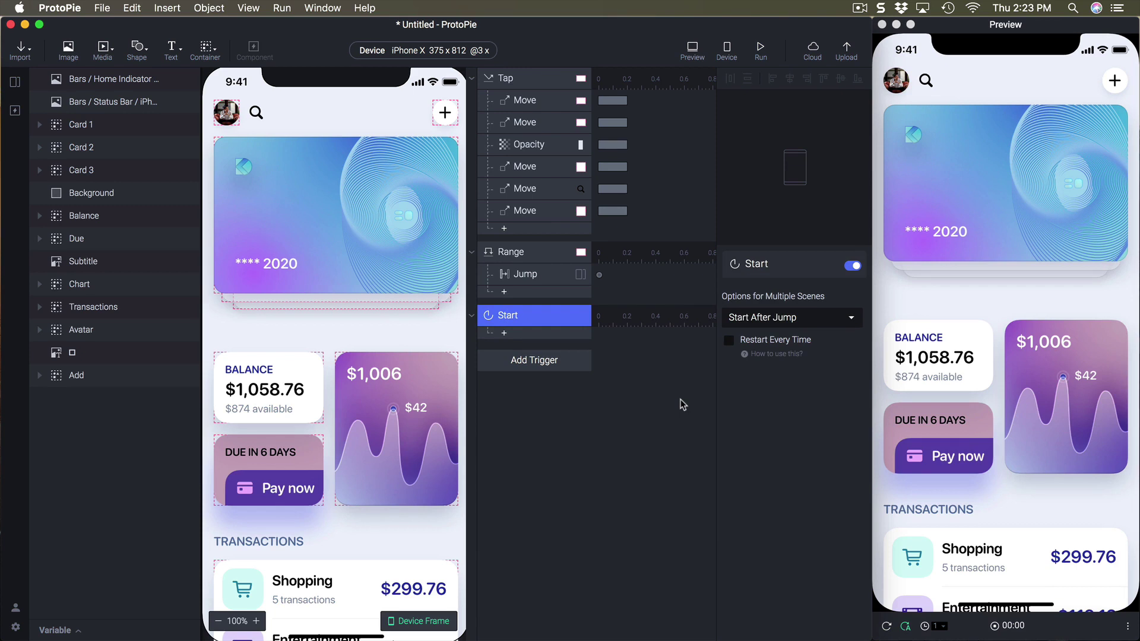
left_click(629, 413)
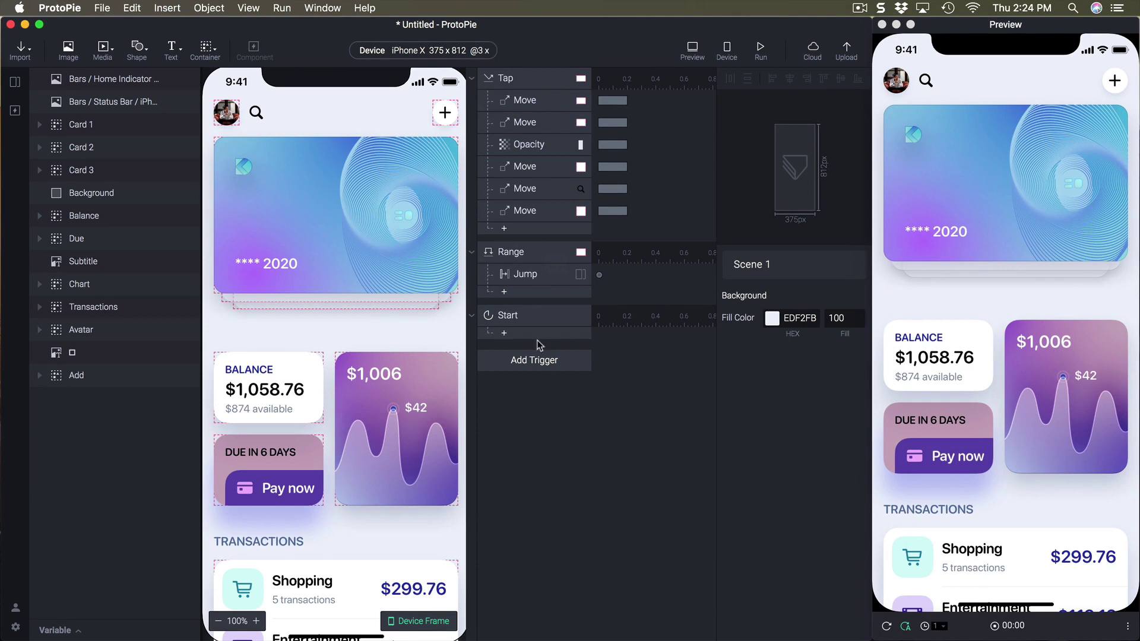
- Add Reset responses for the Card 2 and Card 3 layers under Scene 1's Start trigger
left_click(110, 157)
left_click(504, 332)
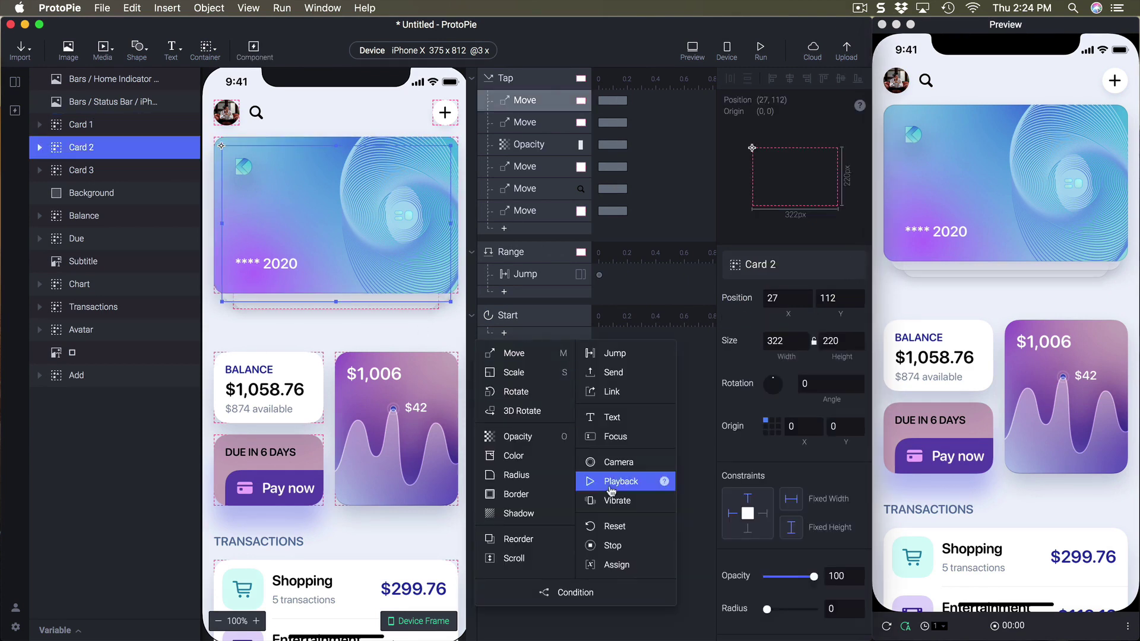
left_click(614, 527)
left_click(119, 170)
left_click(504, 354)
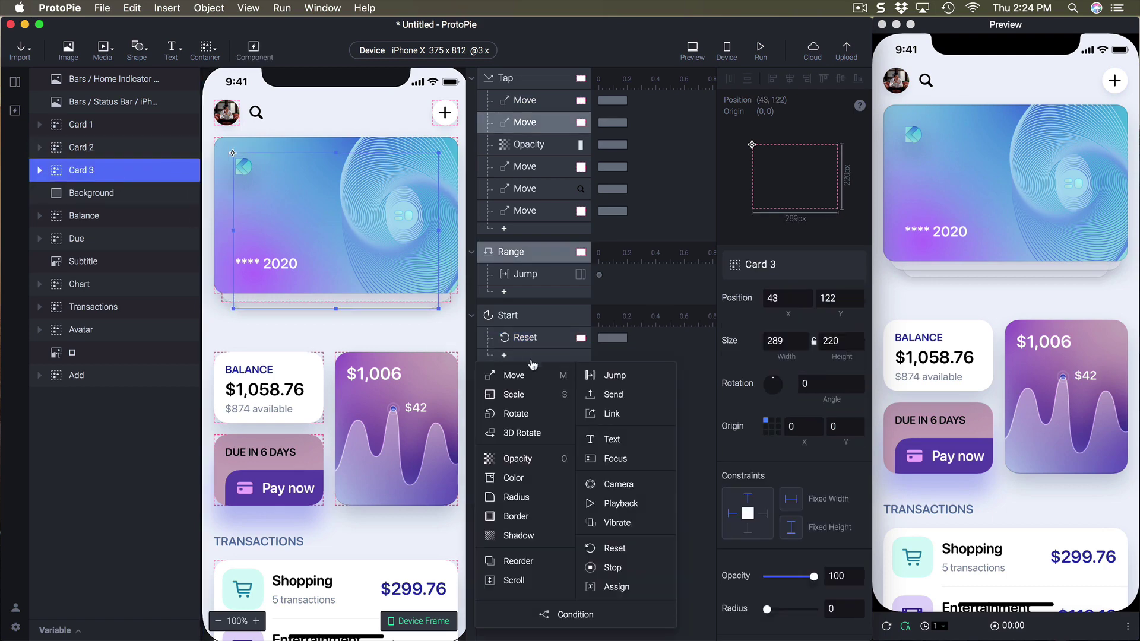
left_click(632, 549)
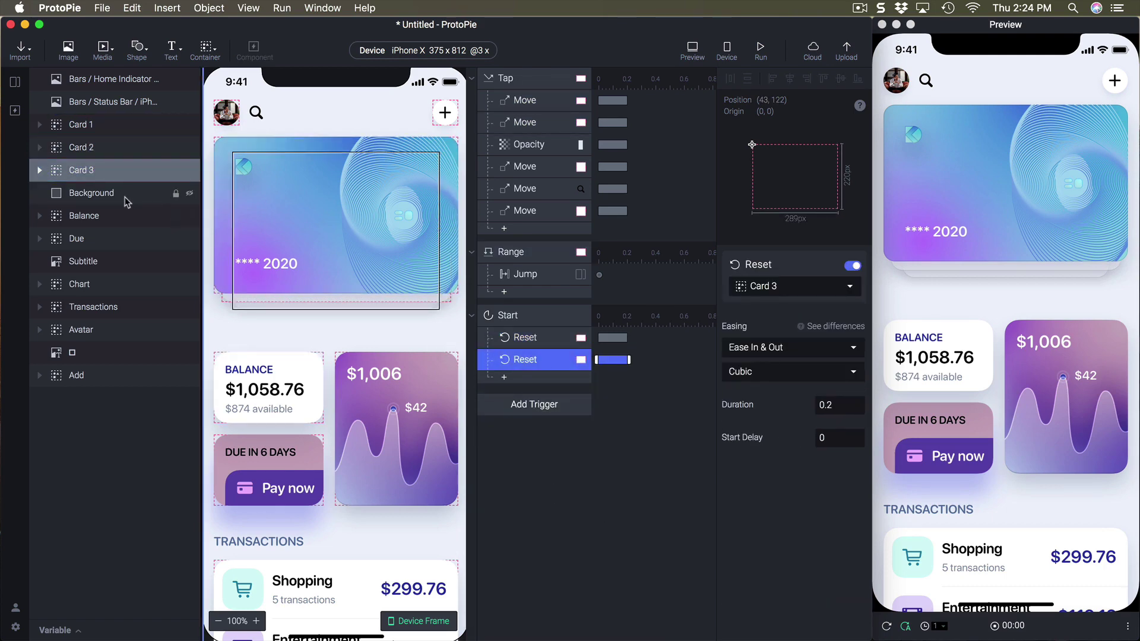
- Add Reset responses for the Background and Avatar layers under the Start trigger
left_click(126, 200)
left_click(530, 379)
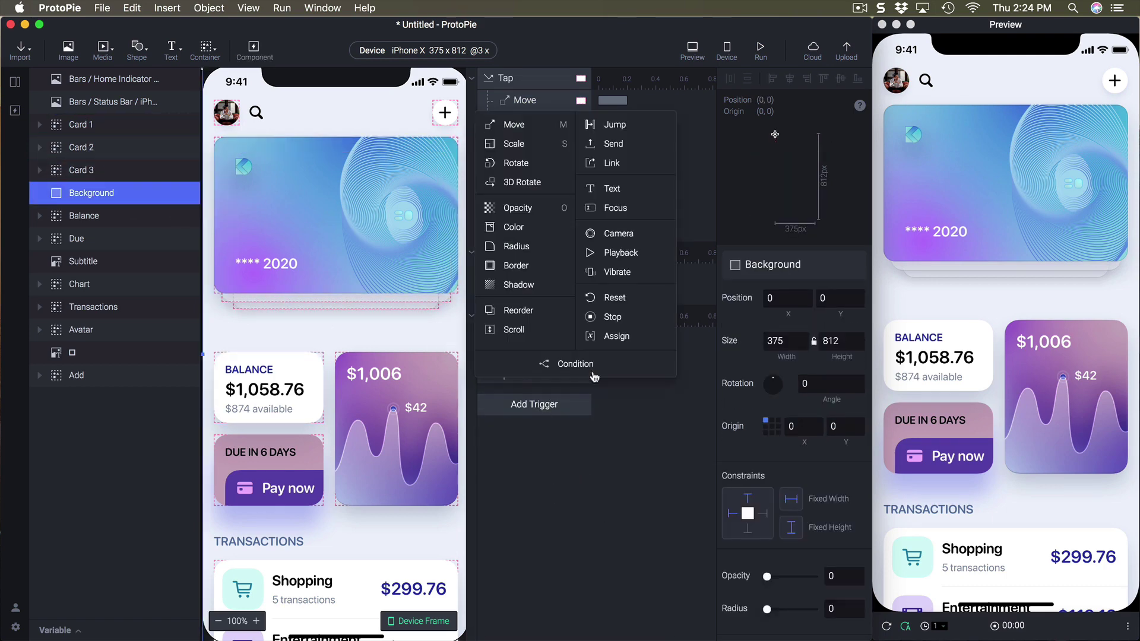
left_click(614, 298)
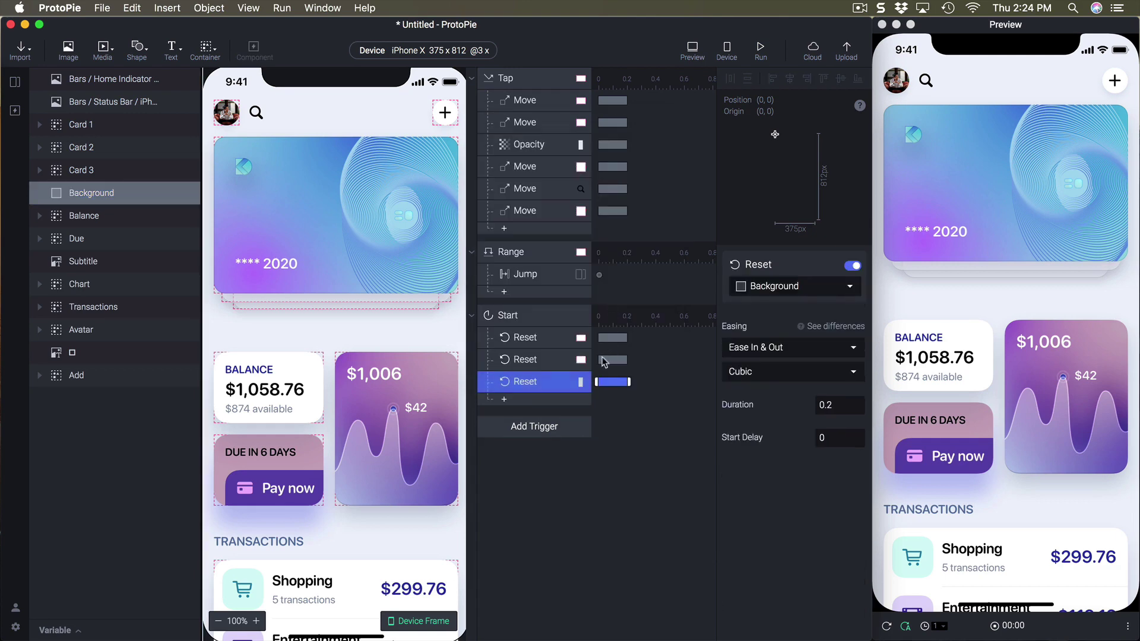
left_click(93, 334)
left_click(548, 402)
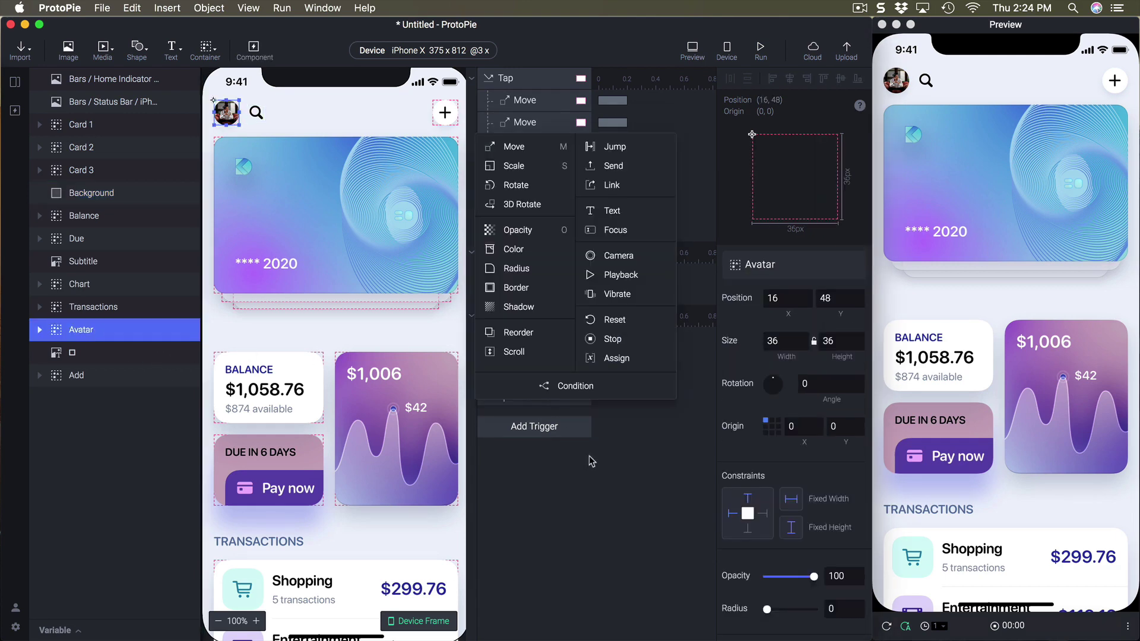
left_click(614, 320)
- Add Reset responses for the search icon and the Add layer under the Start trigger
left_click(89, 353)
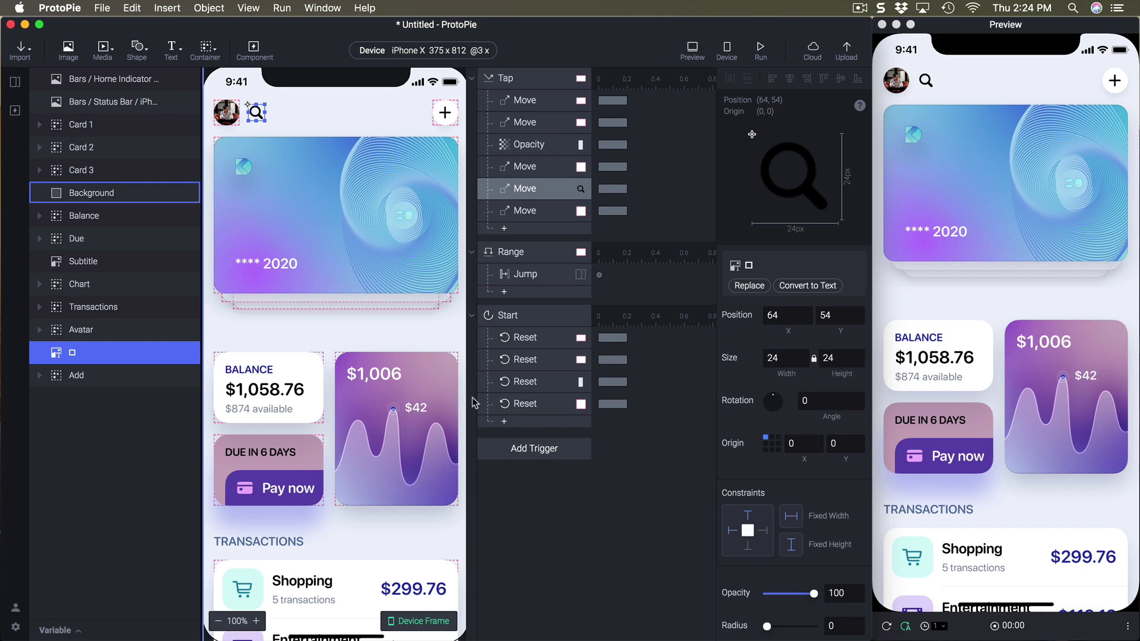
left_click(538, 422)
left_click(623, 351)
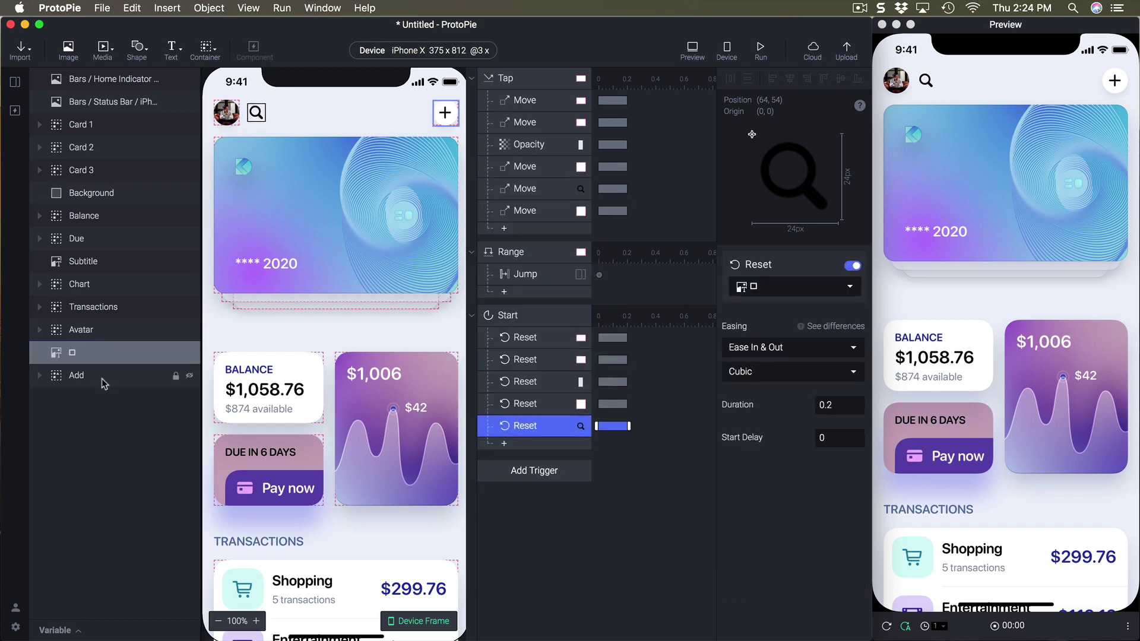
left_click(95, 376)
left_click(535, 445)
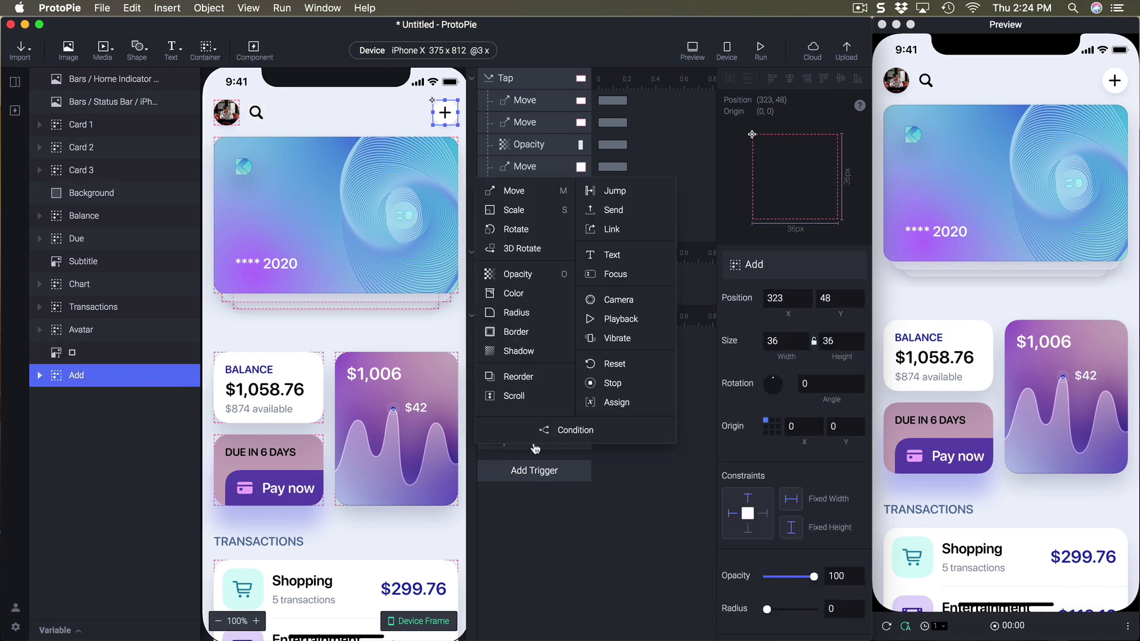
left_click(616, 365)
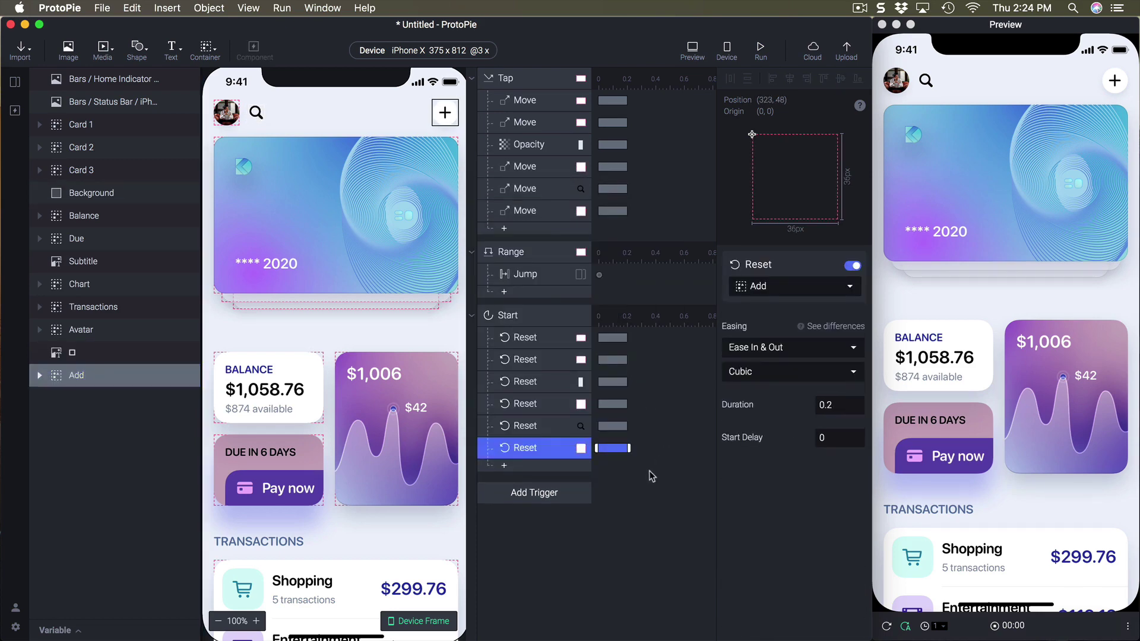
- Enable Restart Every Time on Scene 1's Start trigger and test opening and closing the cards repeatedly in the preview
left_click(521, 318)
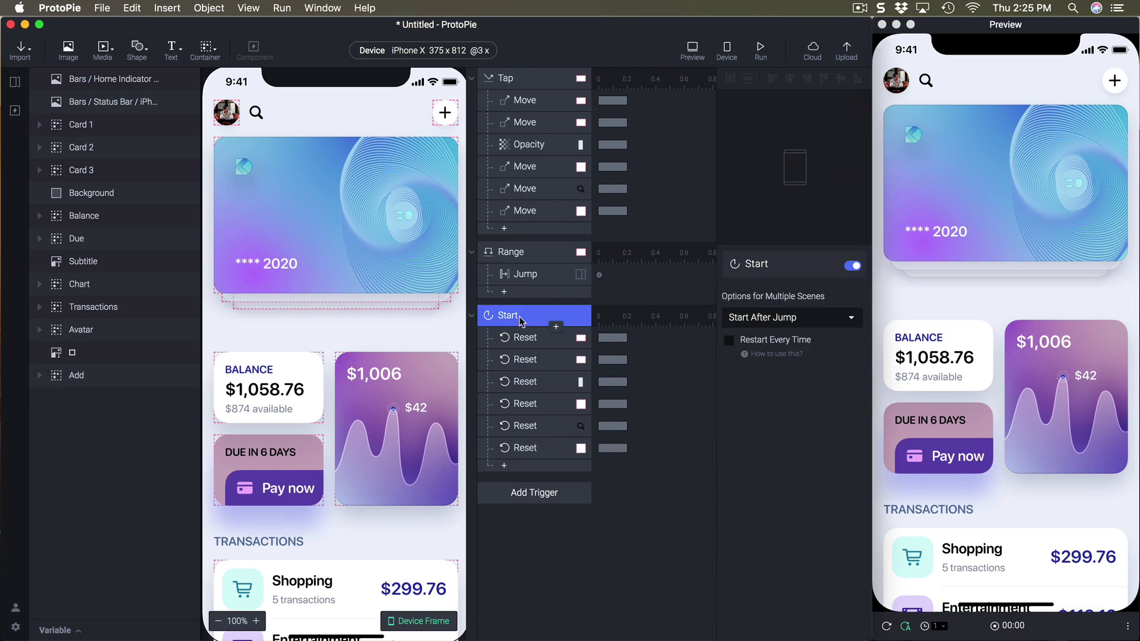
left_click(781, 343)
left_click(1004, 212)
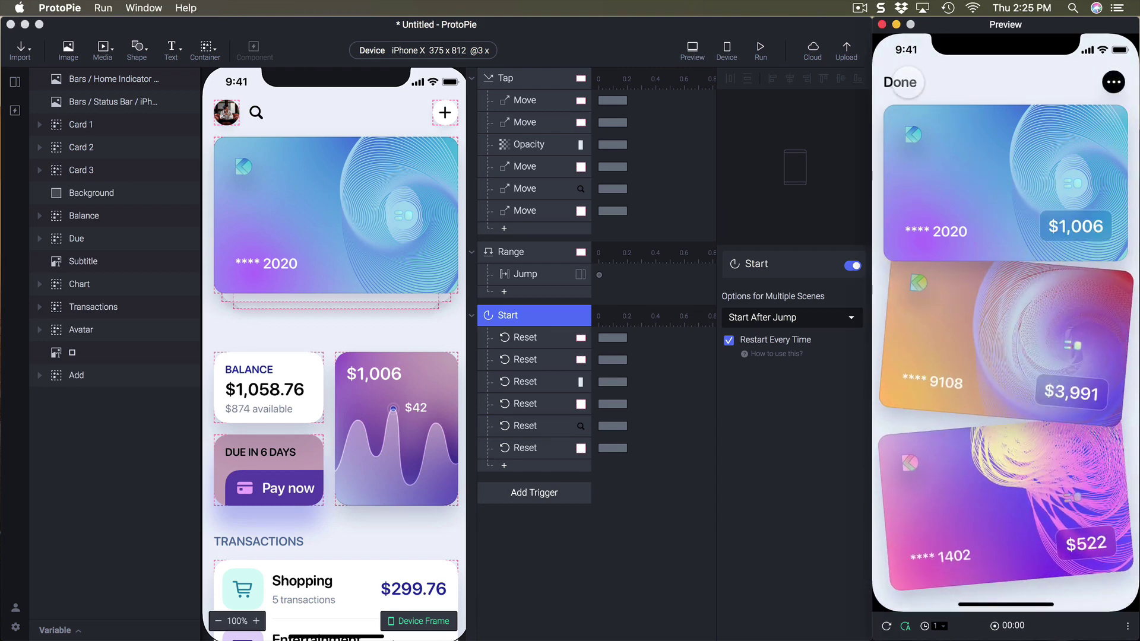
left_click(967, 392)
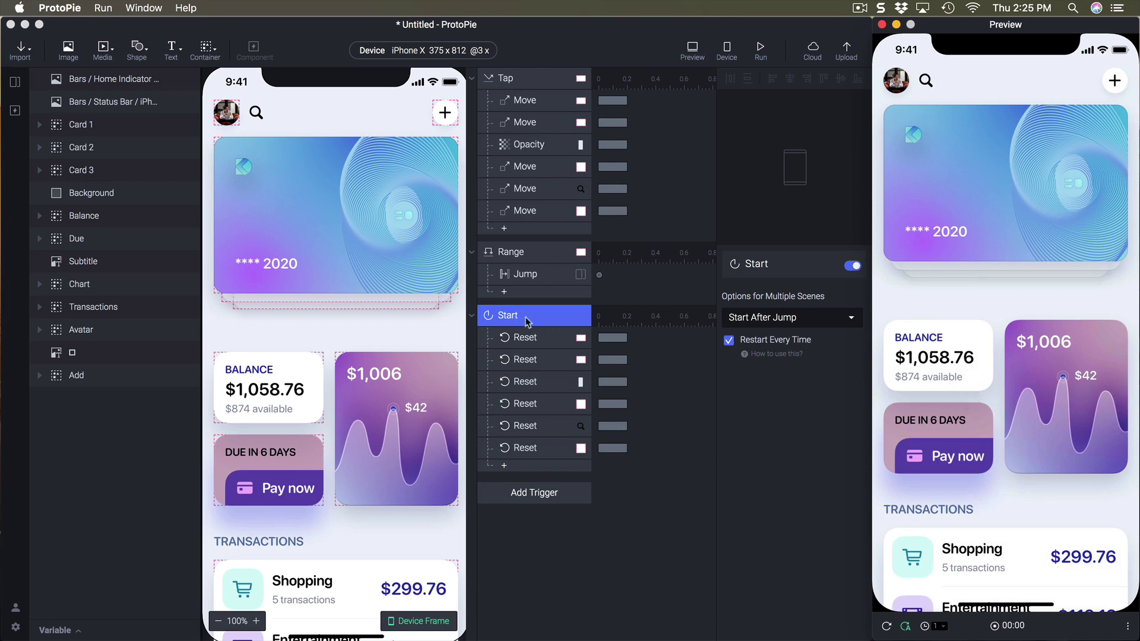
left_click(1056, 165)
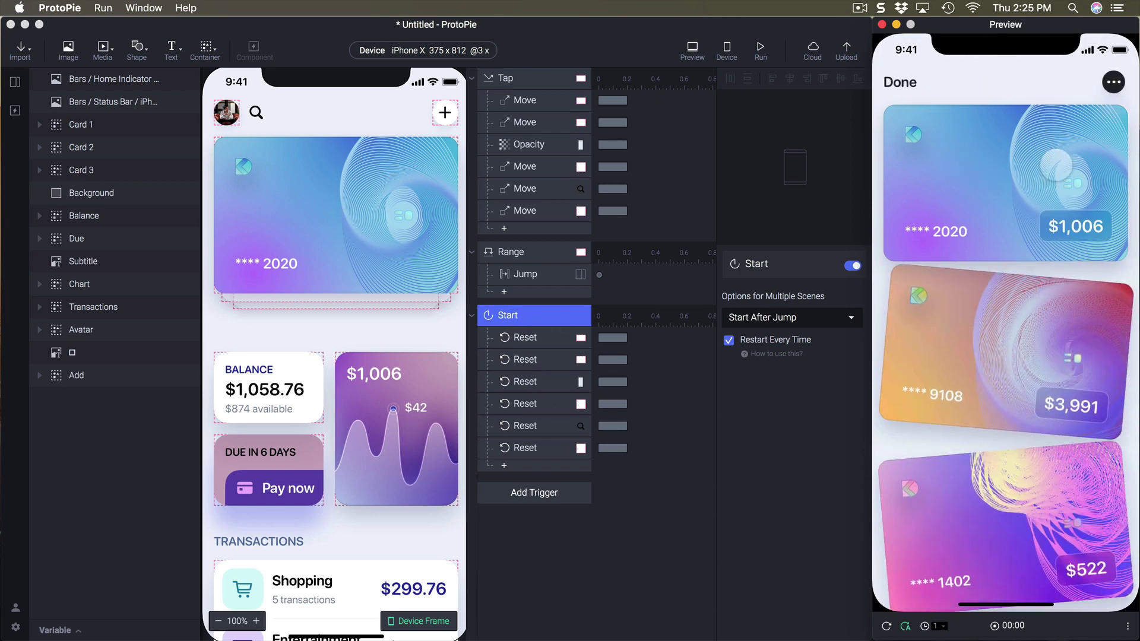
left_click(1020, 157)
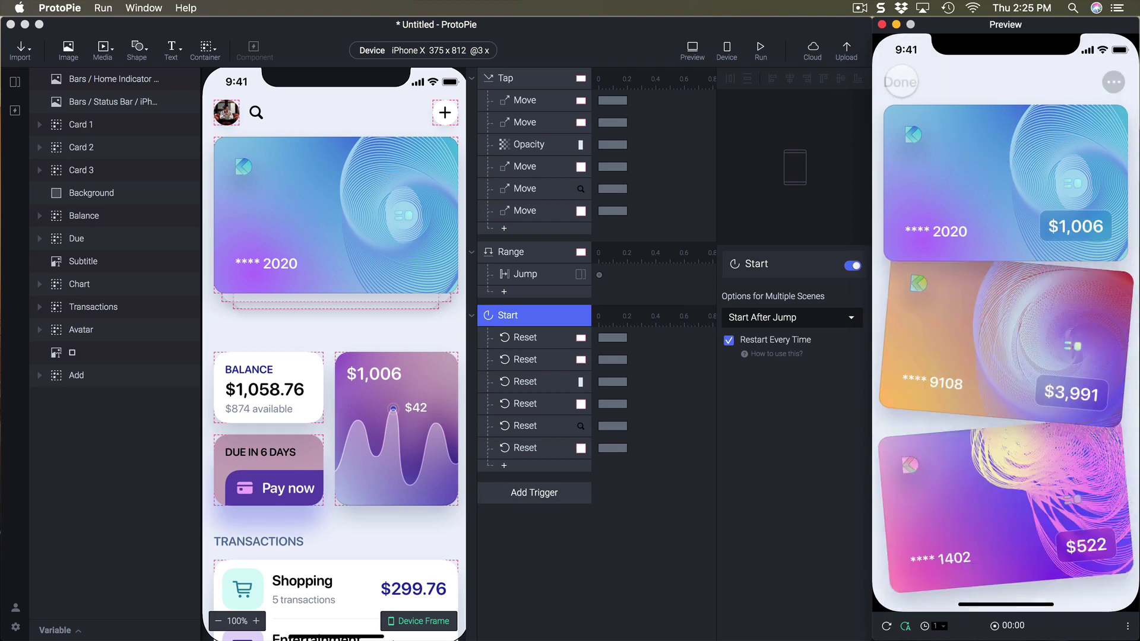
left_click(1003, 168)
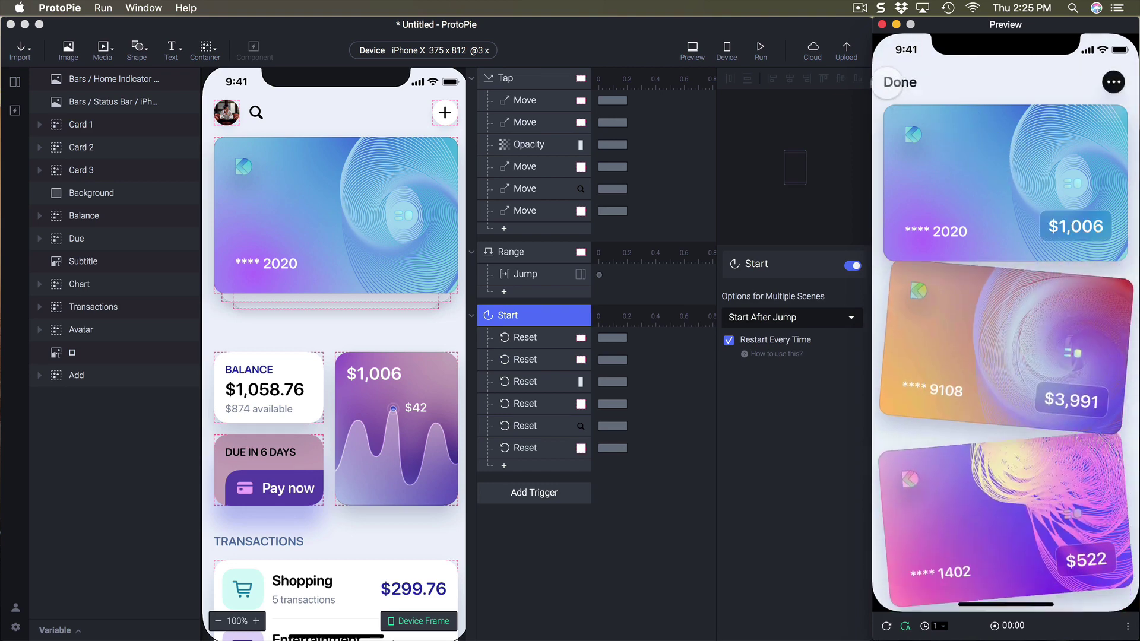
left_click(674, 514)
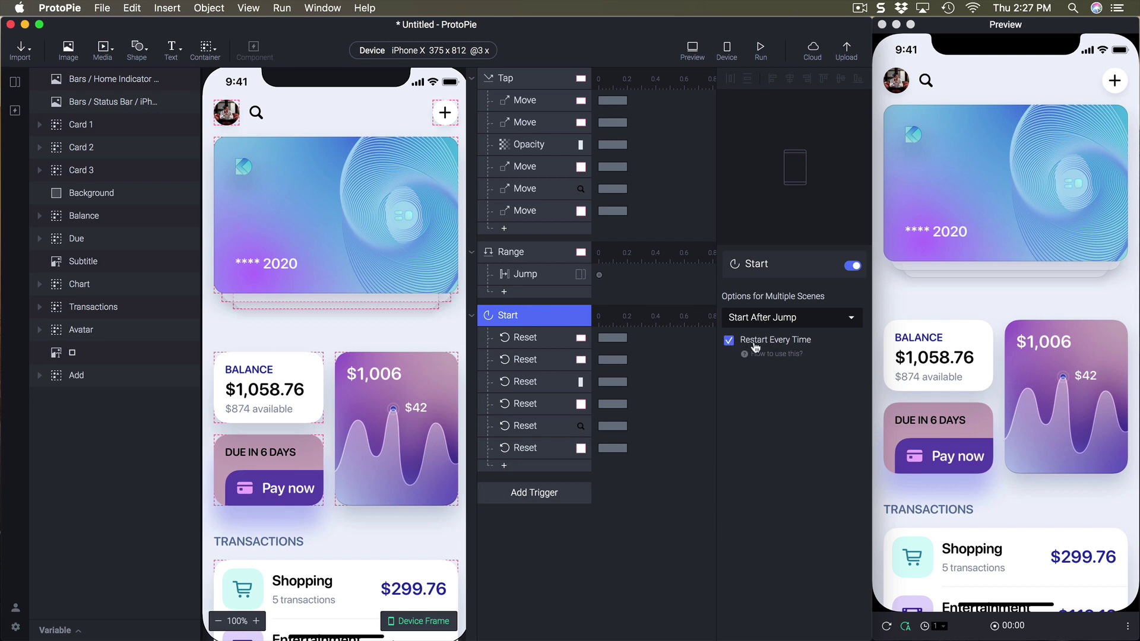
- Review Scene 1's Start trigger with its Reset responses, the Jump to Scene 2, and the Tap trigger's Move and Opacity responses
left_click(525, 339)
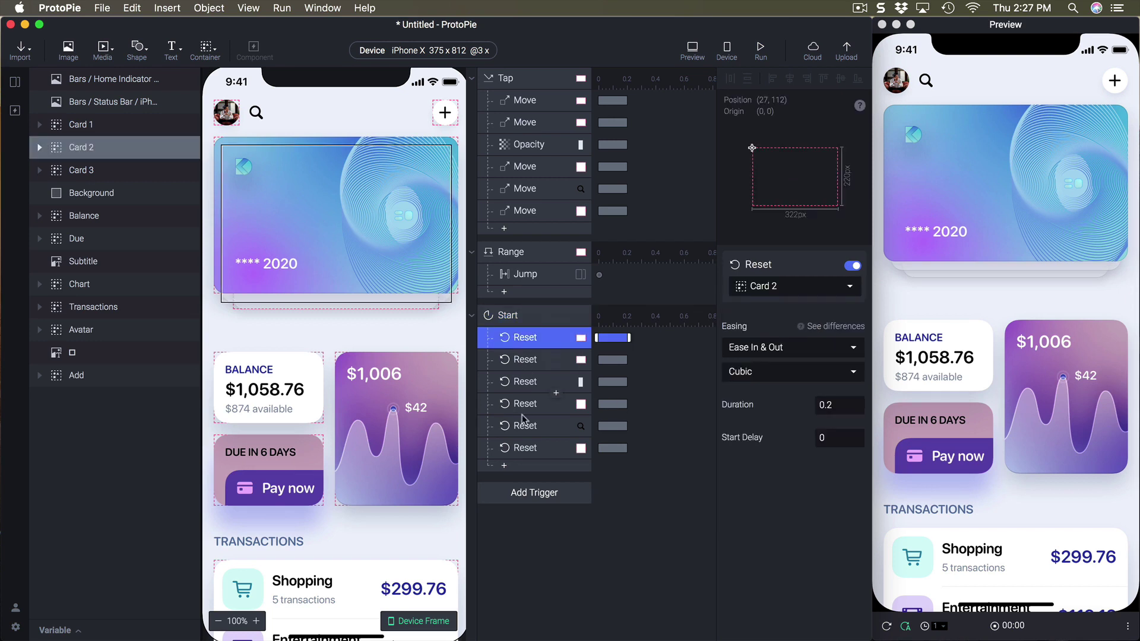
left_click(514, 447, "shift")
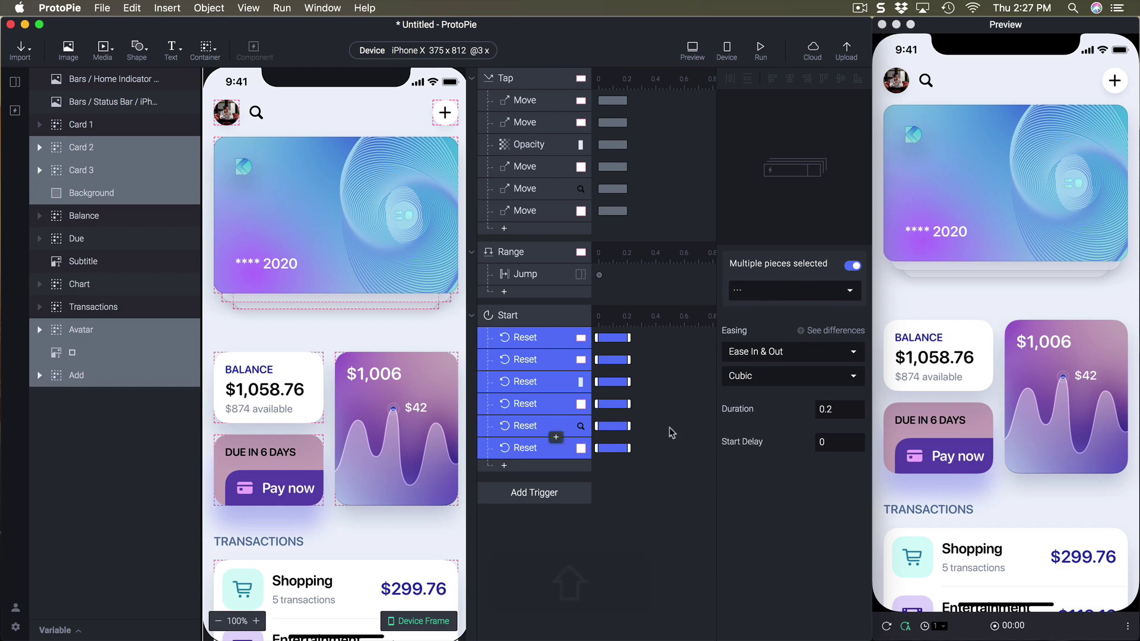
left_click(526, 277)
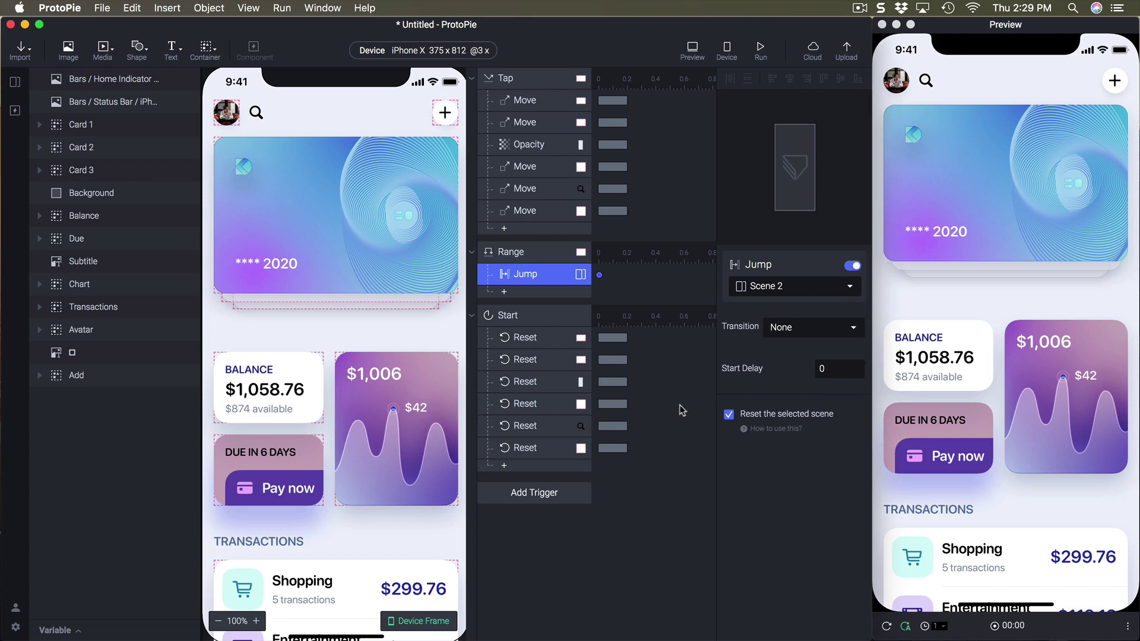
left_click(524, 85)
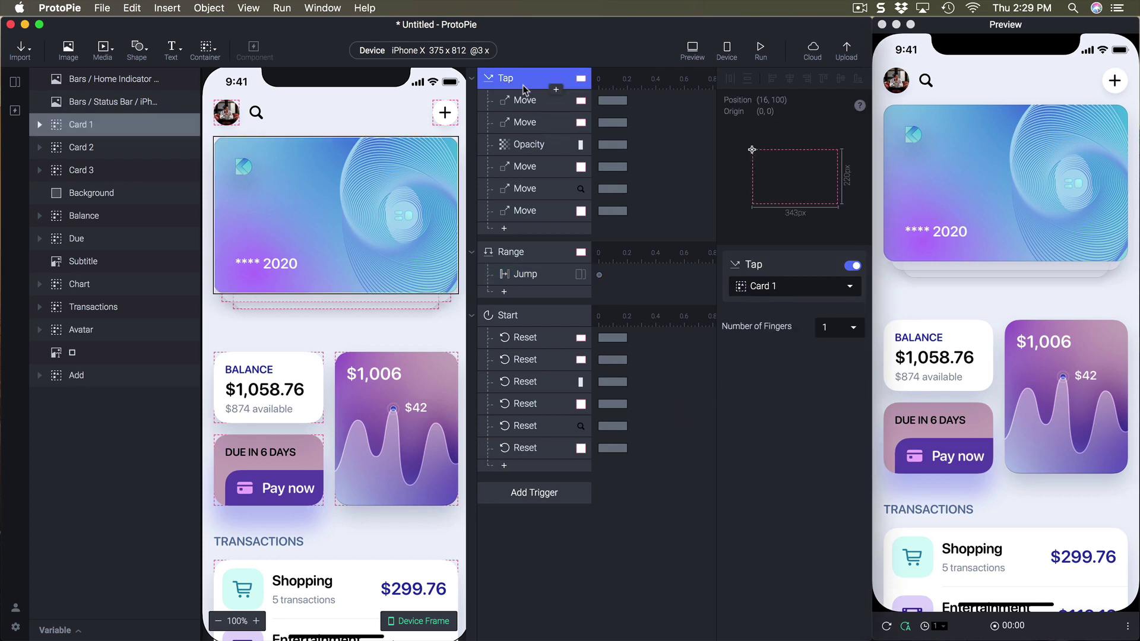
left_click(525, 100)
left_click(530, 213, "shift")
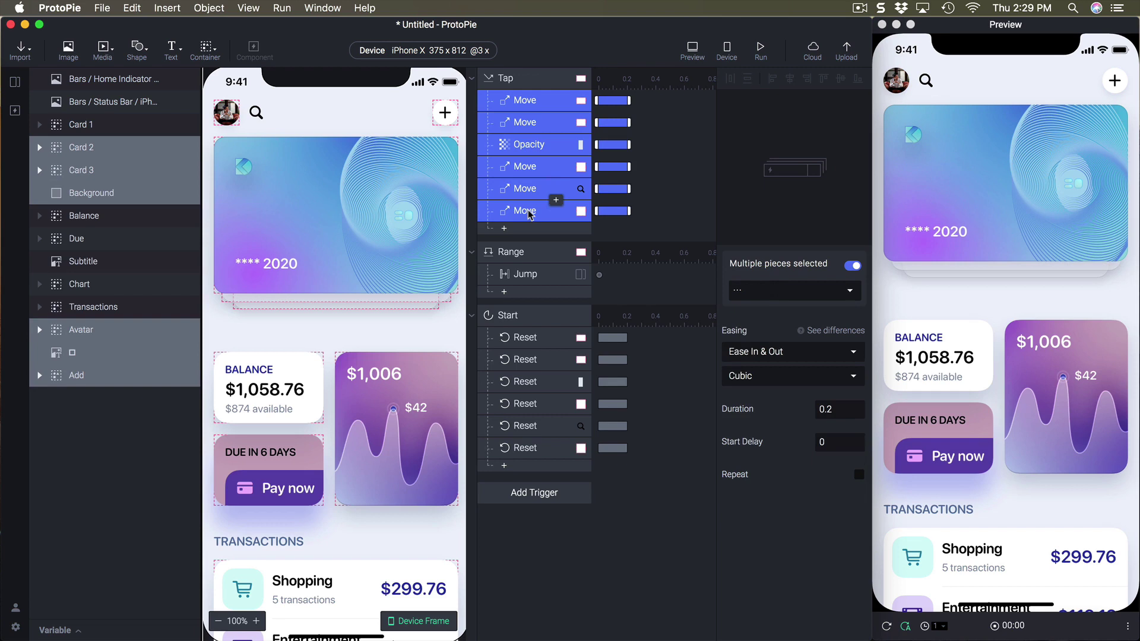
left_click(523, 316)
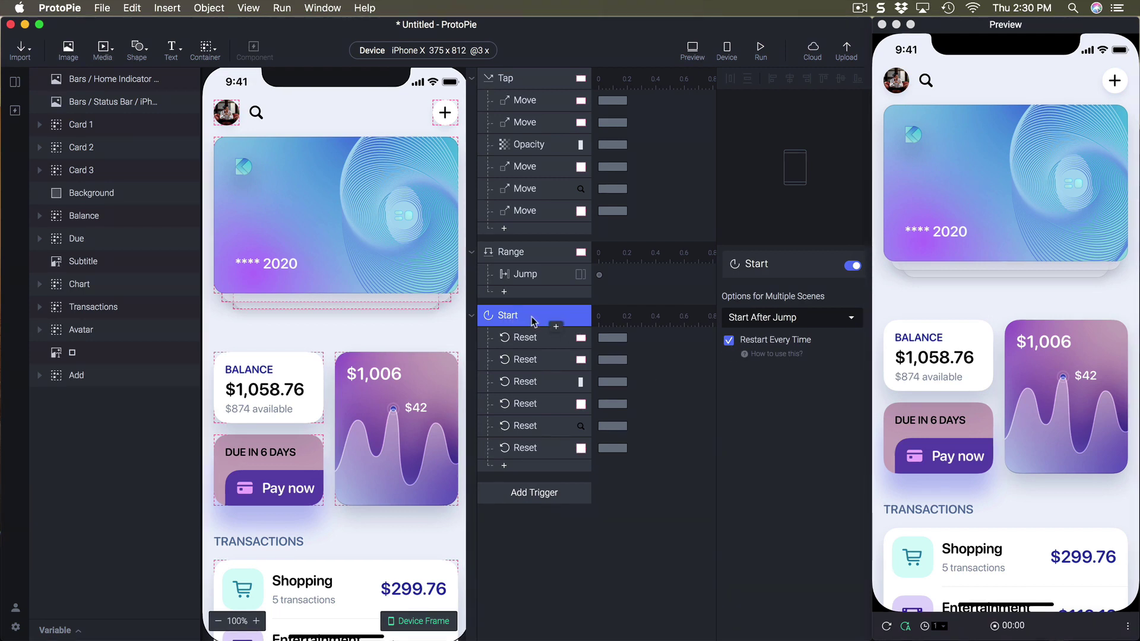
left_click(523, 339)
left_click(529, 452)
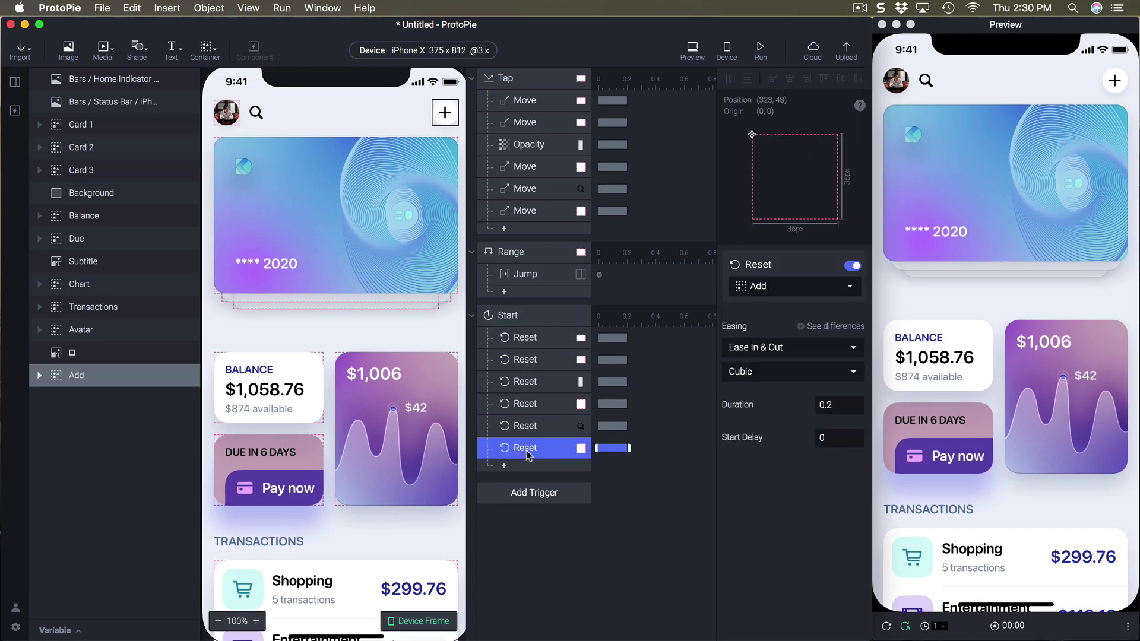
- Review the scene reset option of Scene 1's Jump response and the multiple-scene start options of Scene 2's Start trigger
left_click(527, 276)
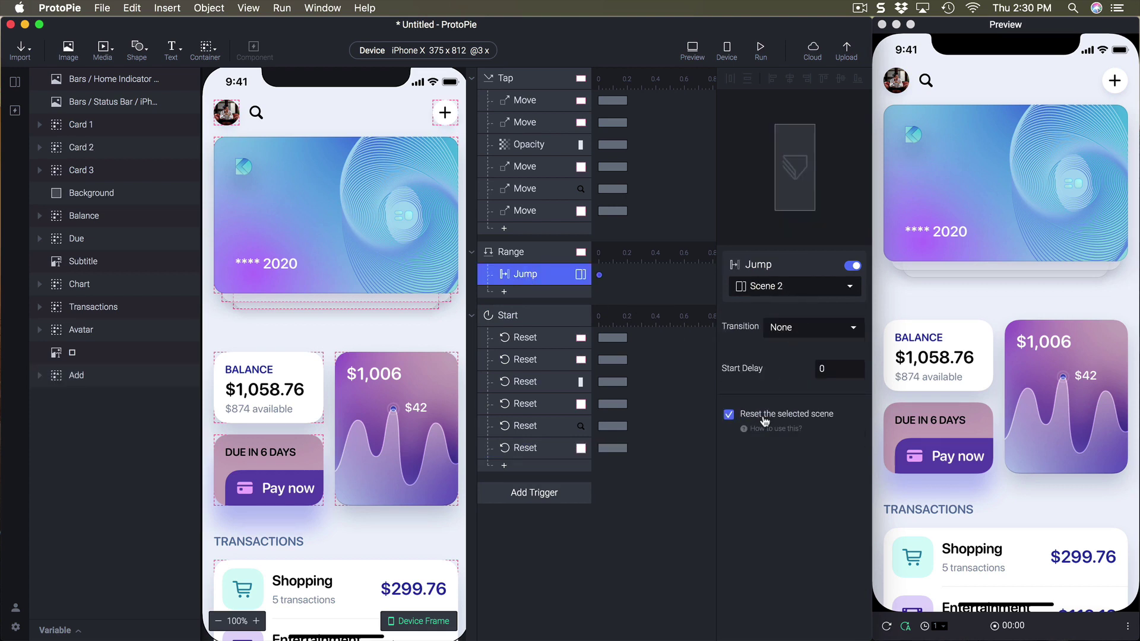
left_click(15, 82)
left_click(126, 125)
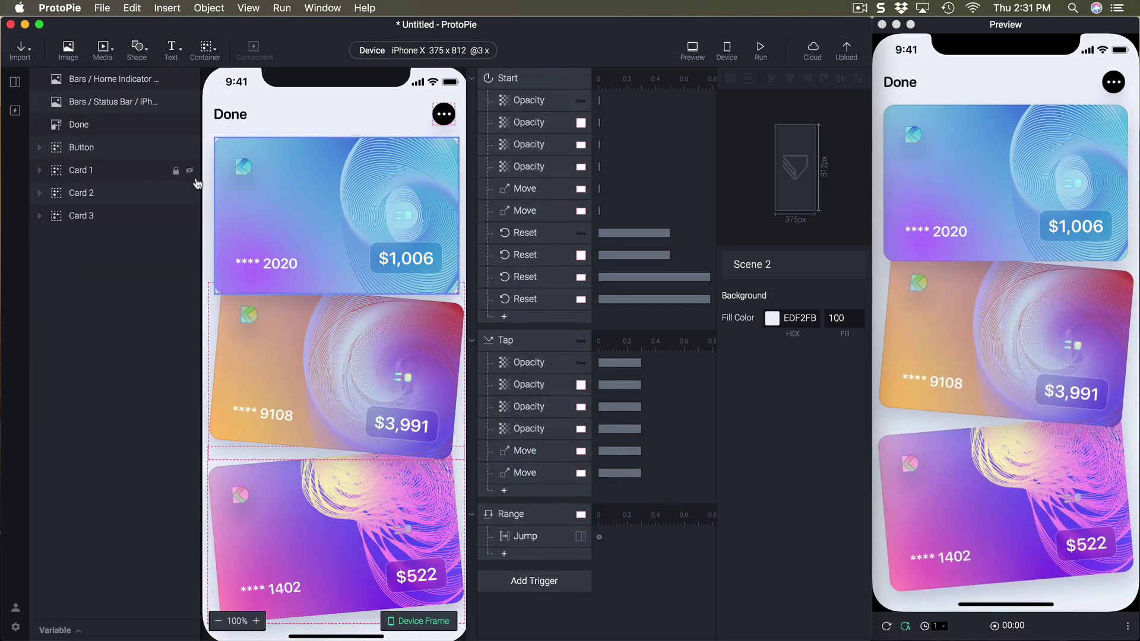
left_click(540, 80)
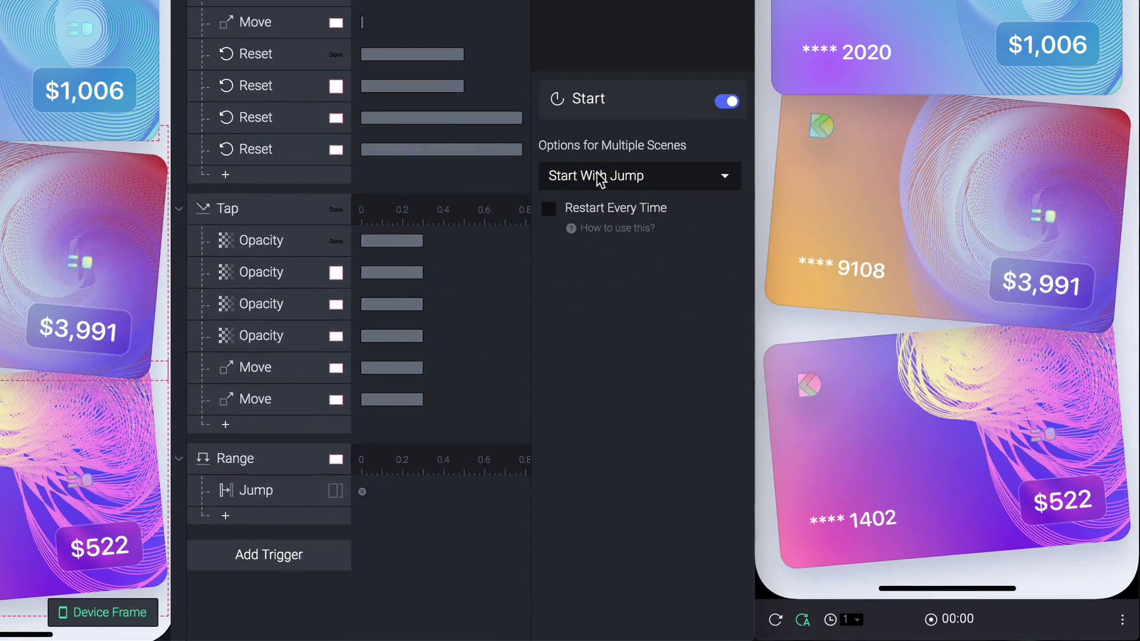
left_click(601, 178)
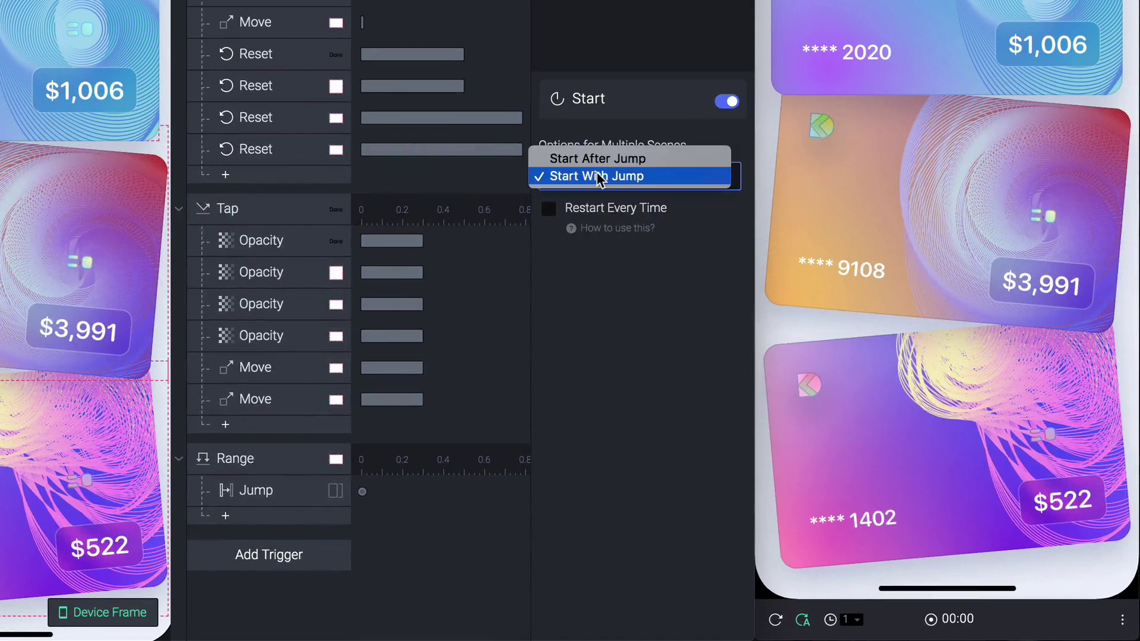
left_click(601, 231)
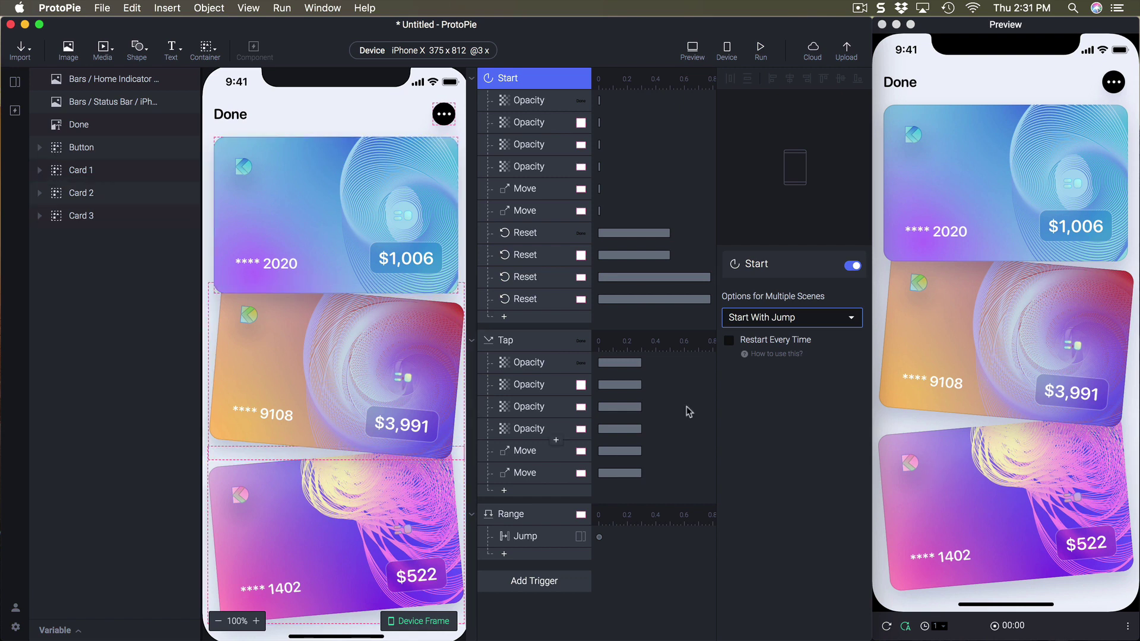
- Examine the settings of Scene 2's Range trigger on Card 3 and its Jump response to Scene 1
left_click(769, 522)
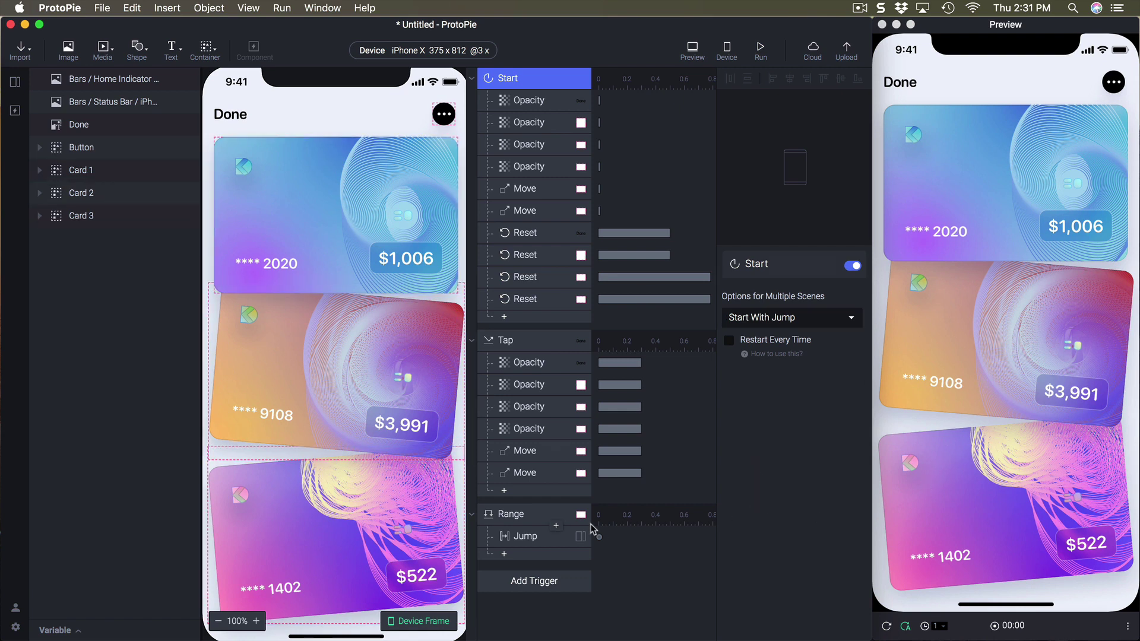
left_click(524, 520)
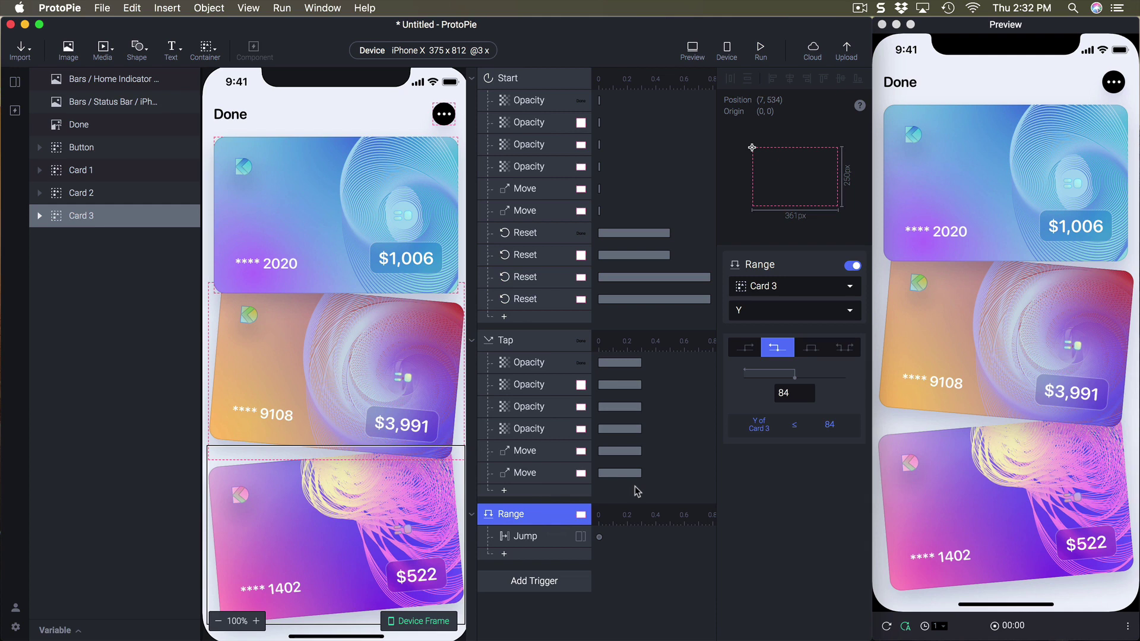
left_click(533, 538)
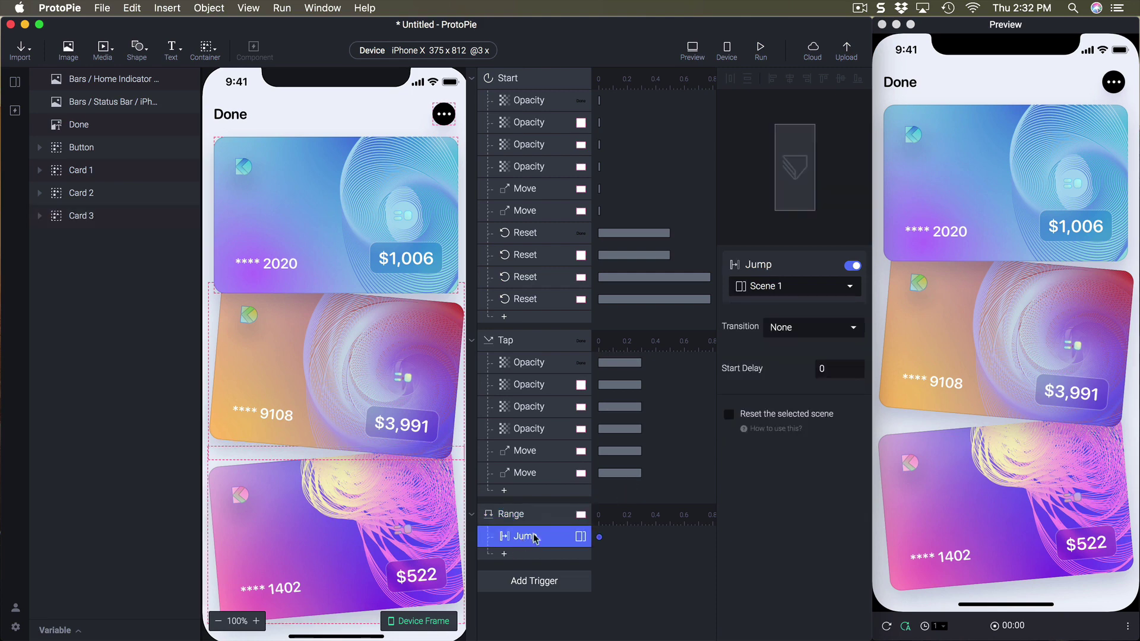